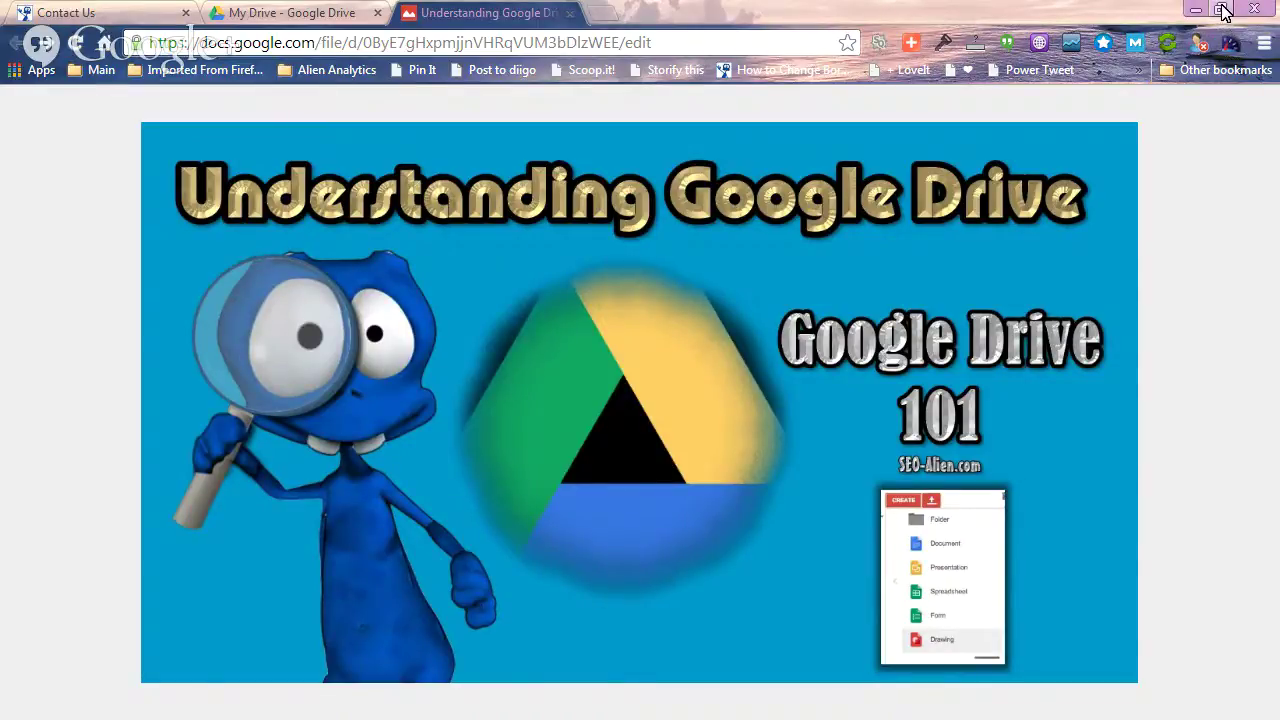
# - Bring up the incognito browser window and load the Google home page
pyautogui.click(1224, 12)
pyautogui.moveTo(967, 118); pyautogui.dragTo(118, 50)
pyautogui.click(110, 45)
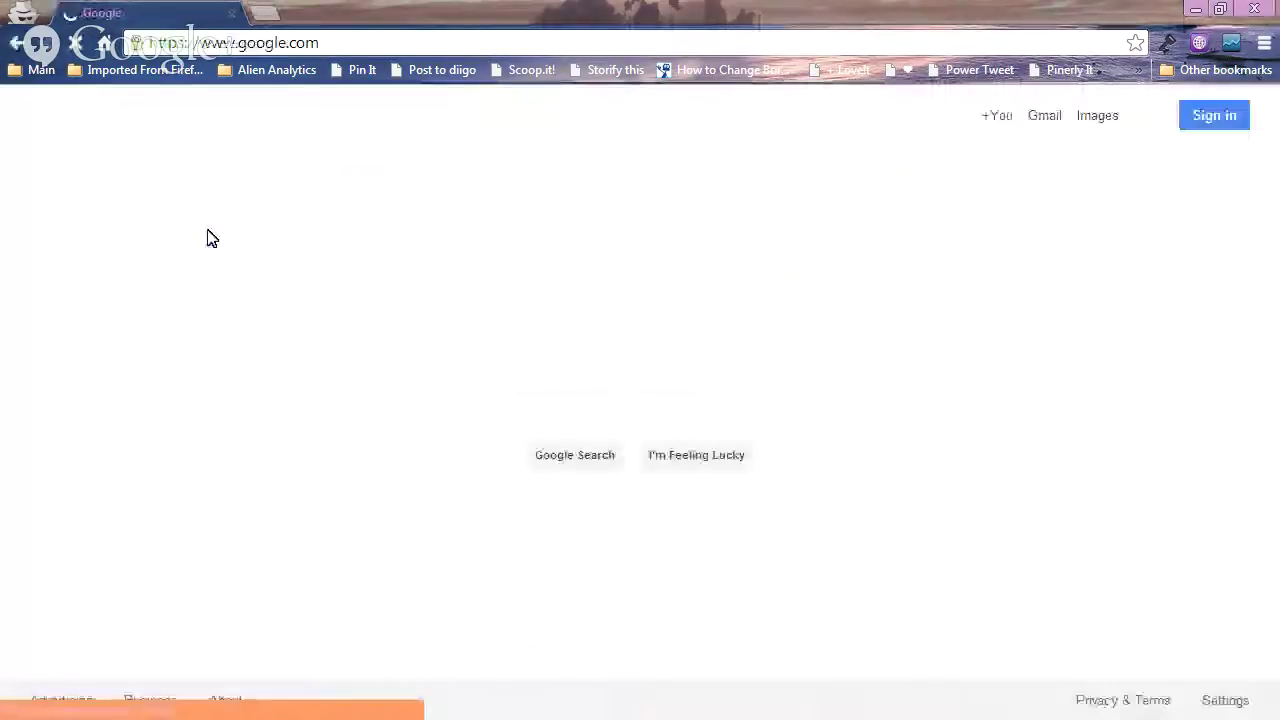
# - Sign in to Google with the account's email address and password
pyautogui.click(1212, 119)
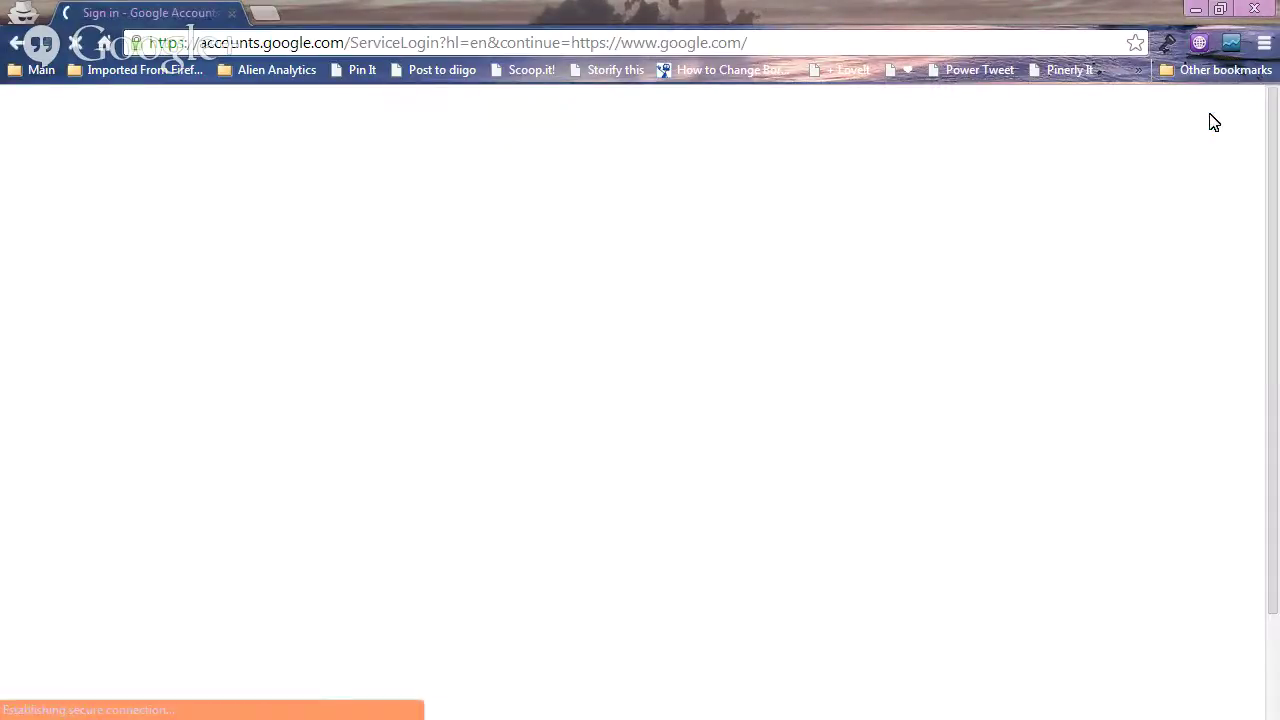
pyautogui.click(655, 451)
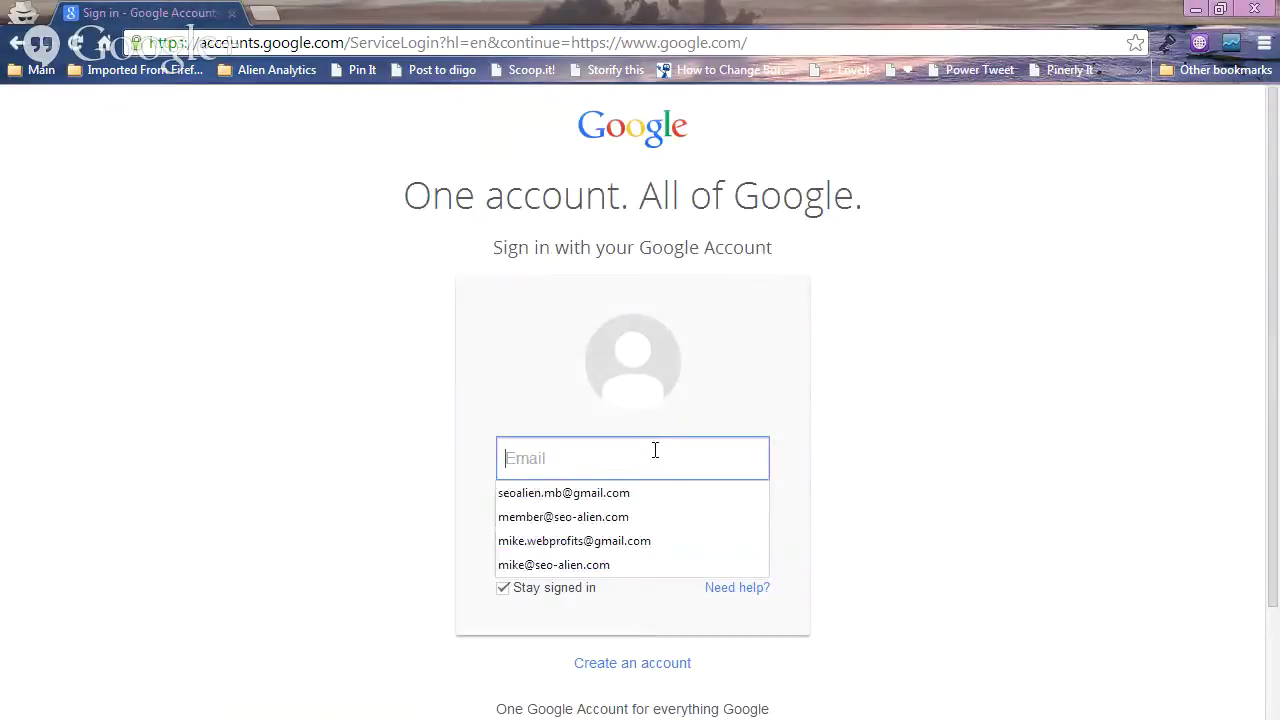
pyautogui.hotkey('ctrl', 'v')
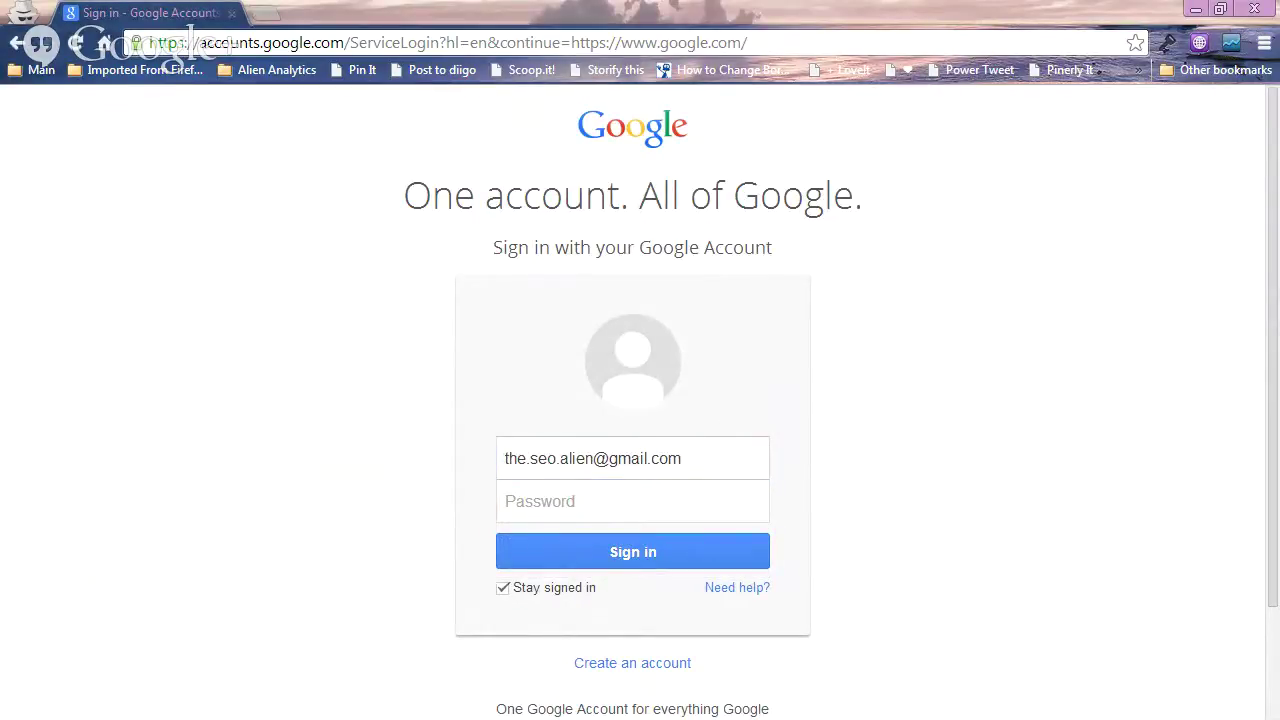
pyautogui.click(651, 500)
pyautogui.hotkey('ctrl', 'v')
pyautogui.click(628, 556)
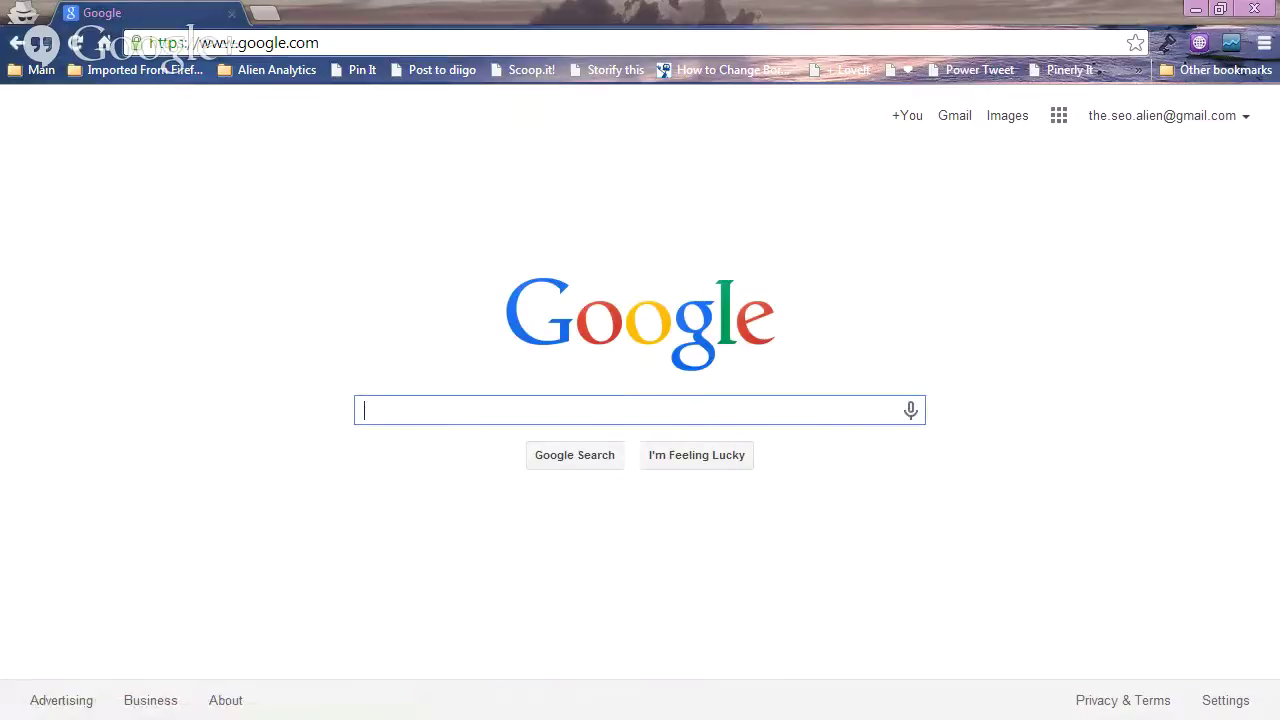
# - Open Google Drive from the Google home page and close its Activity pane
pyautogui.click(966, 411)
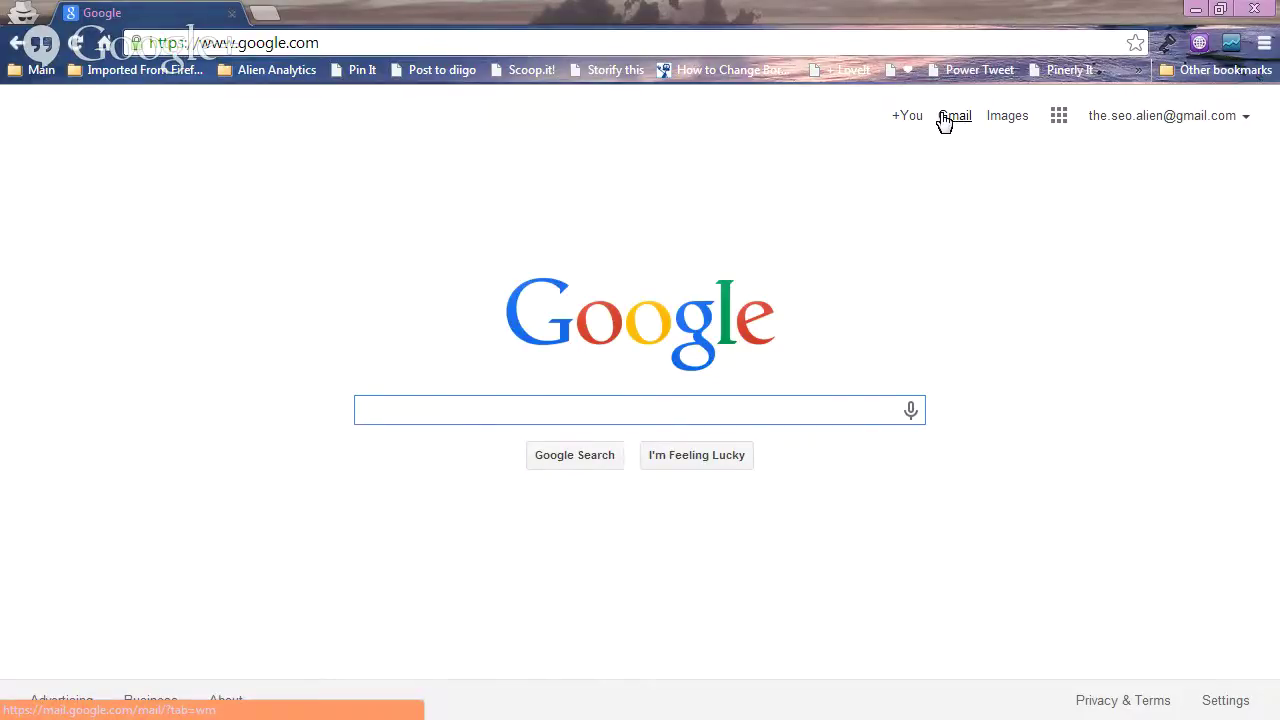
pyautogui.click(1059, 120)
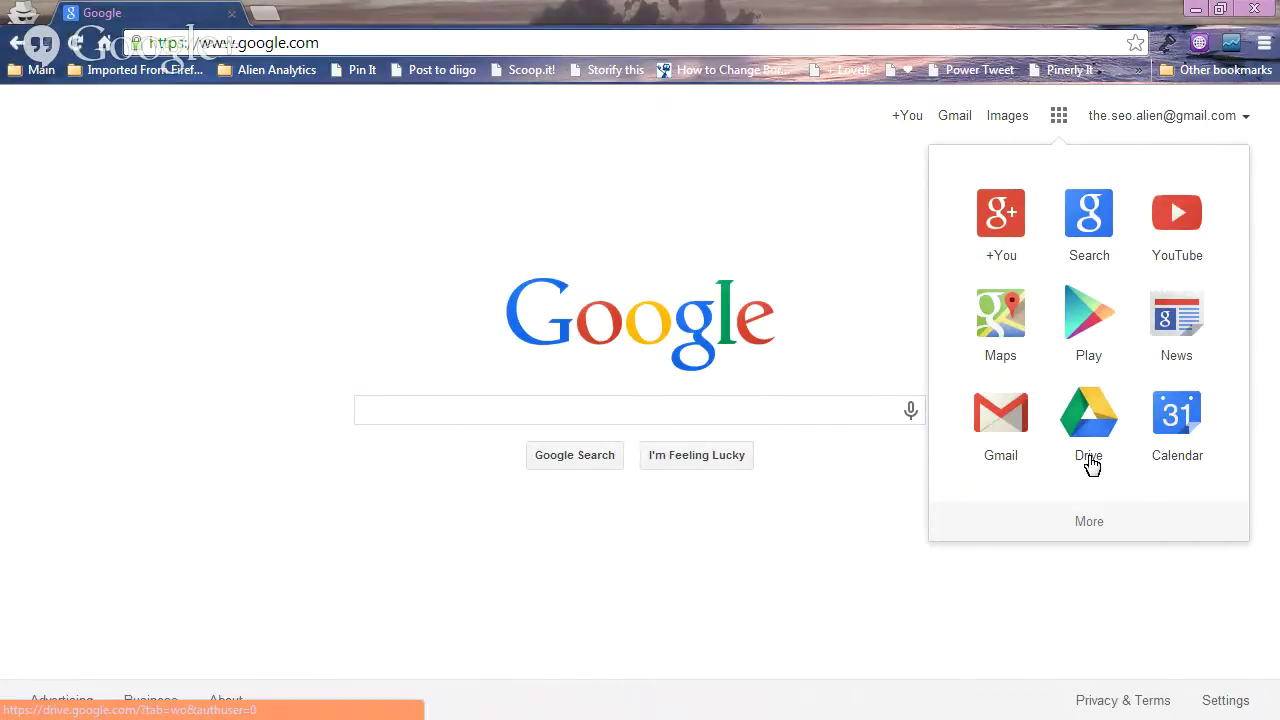
pyautogui.click(1089, 420)
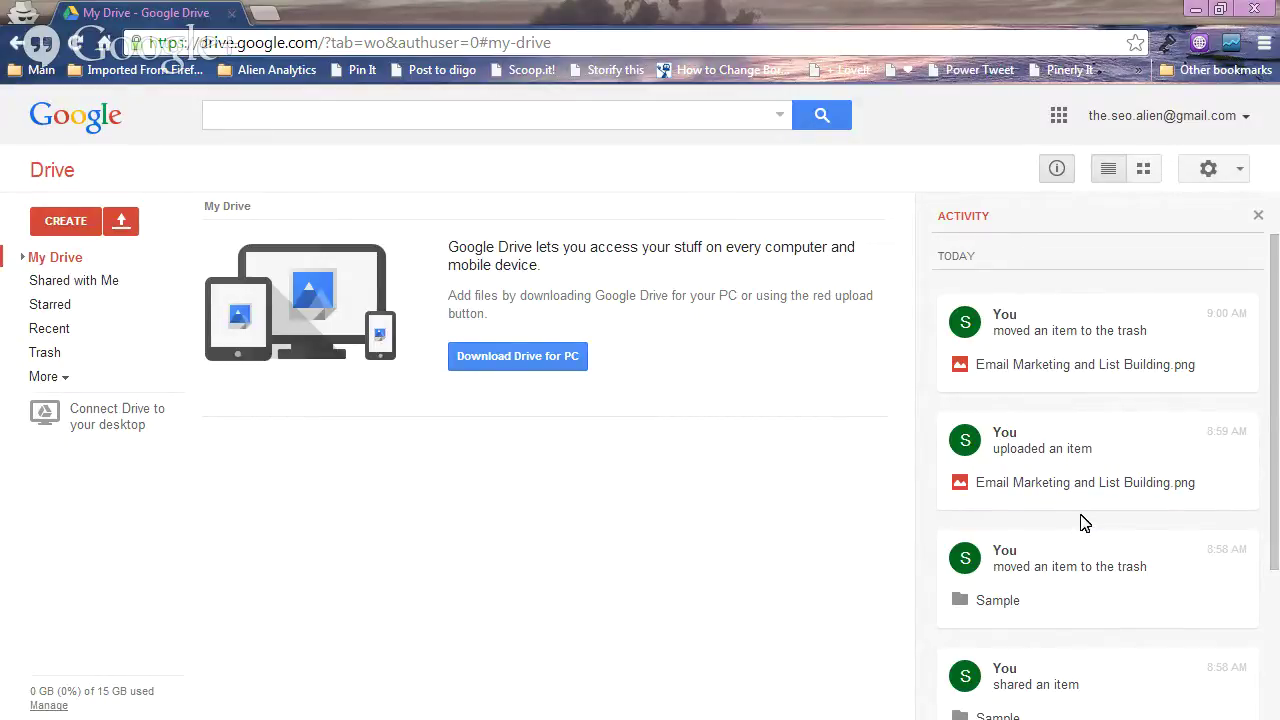
pyautogui.click(1259, 218)
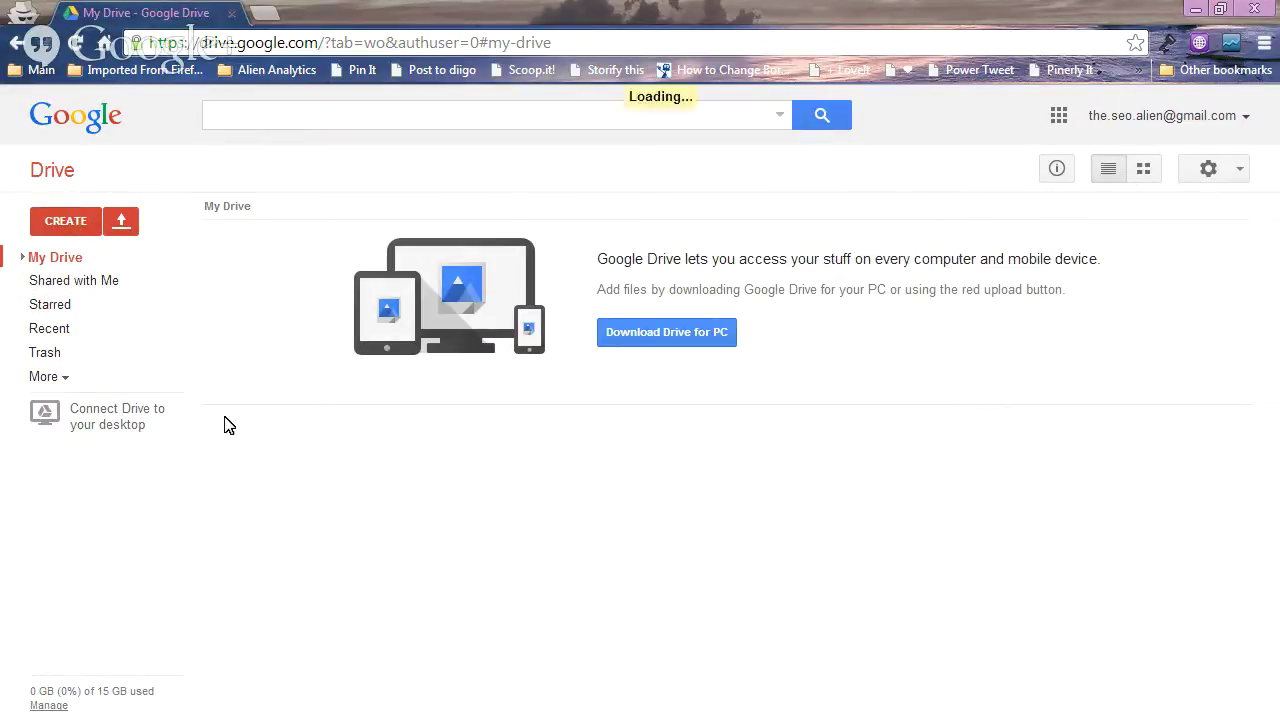
# - Create a folder named "Understanding Google Drive" in My Drive
pyautogui.click(79, 220)
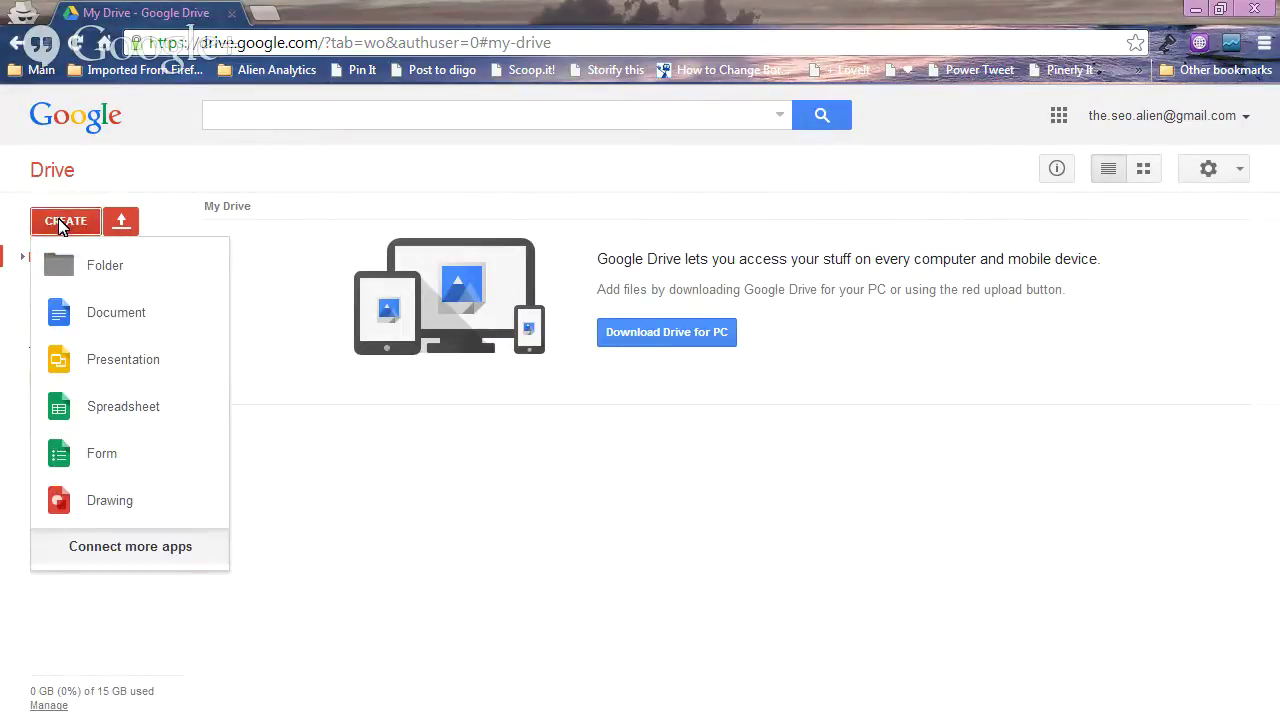
pyautogui.click(97, 270)
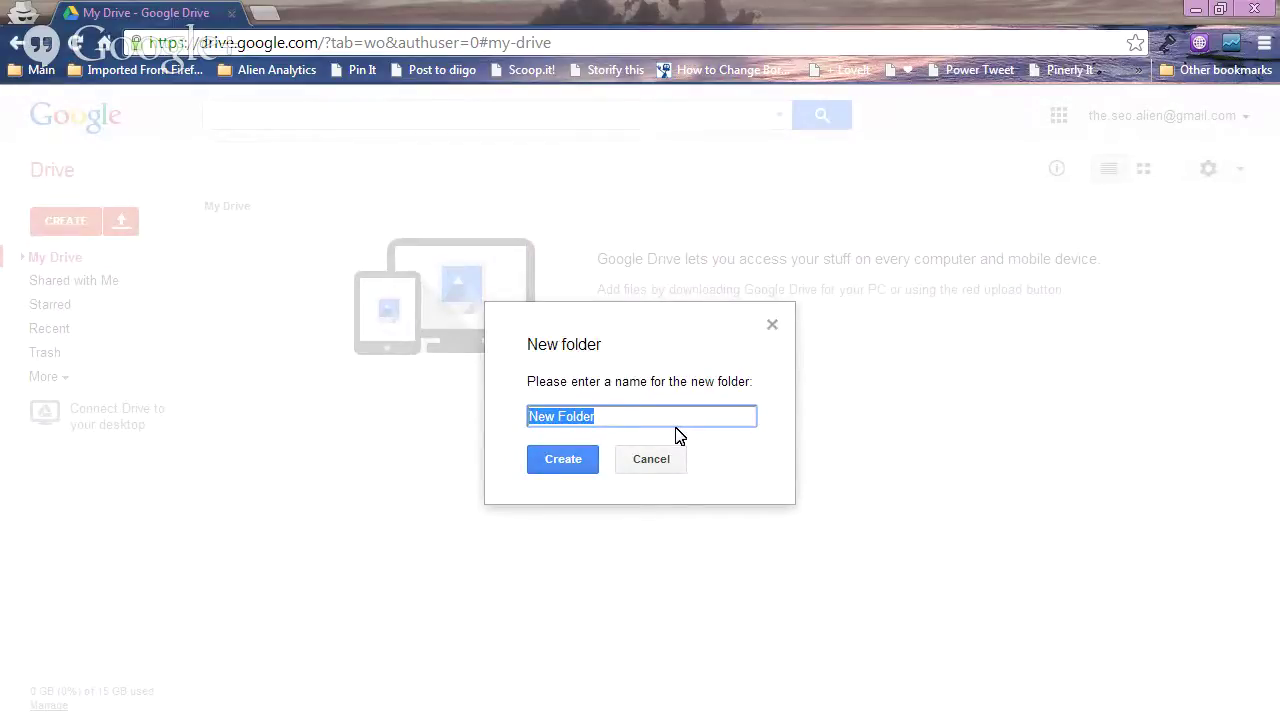
pyautogui.write('Un')
pyautogui.press('BackSpace')
pyautogui.press('BackSpace')
pyautogui.write('Understandi')
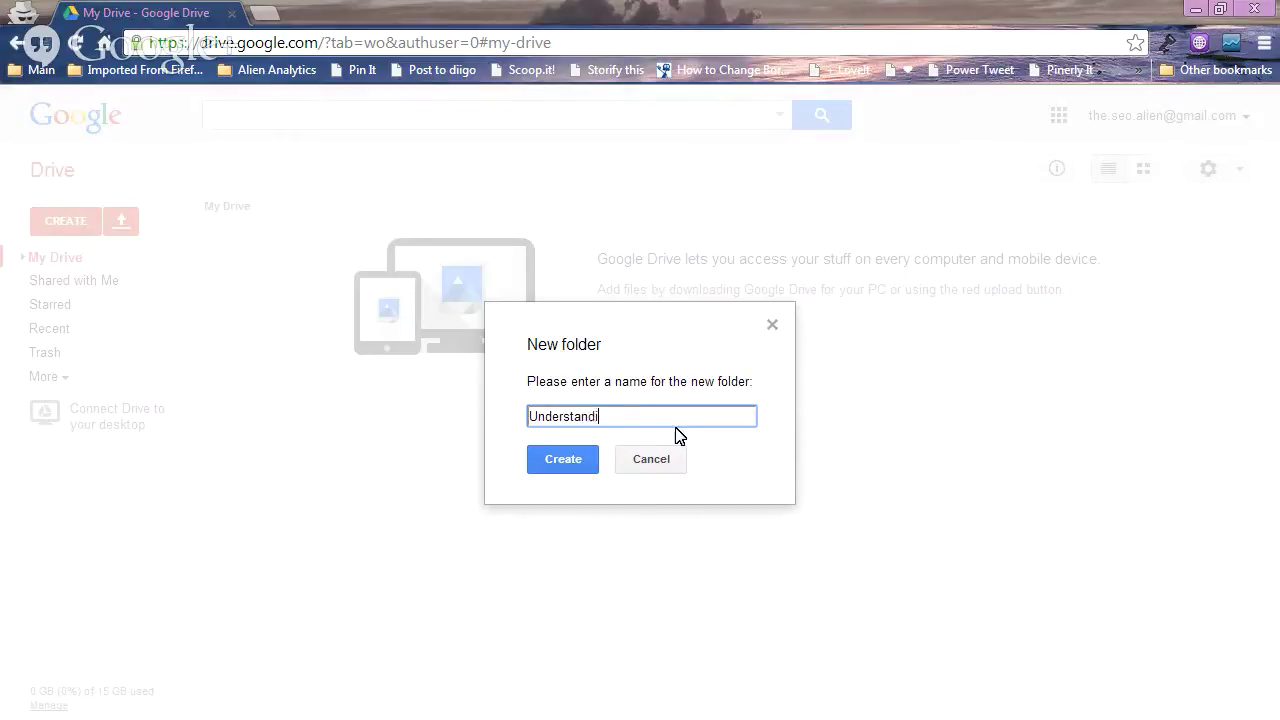
pyautogui.write('ng Google Drive')
pyautogui.click(566, 470)
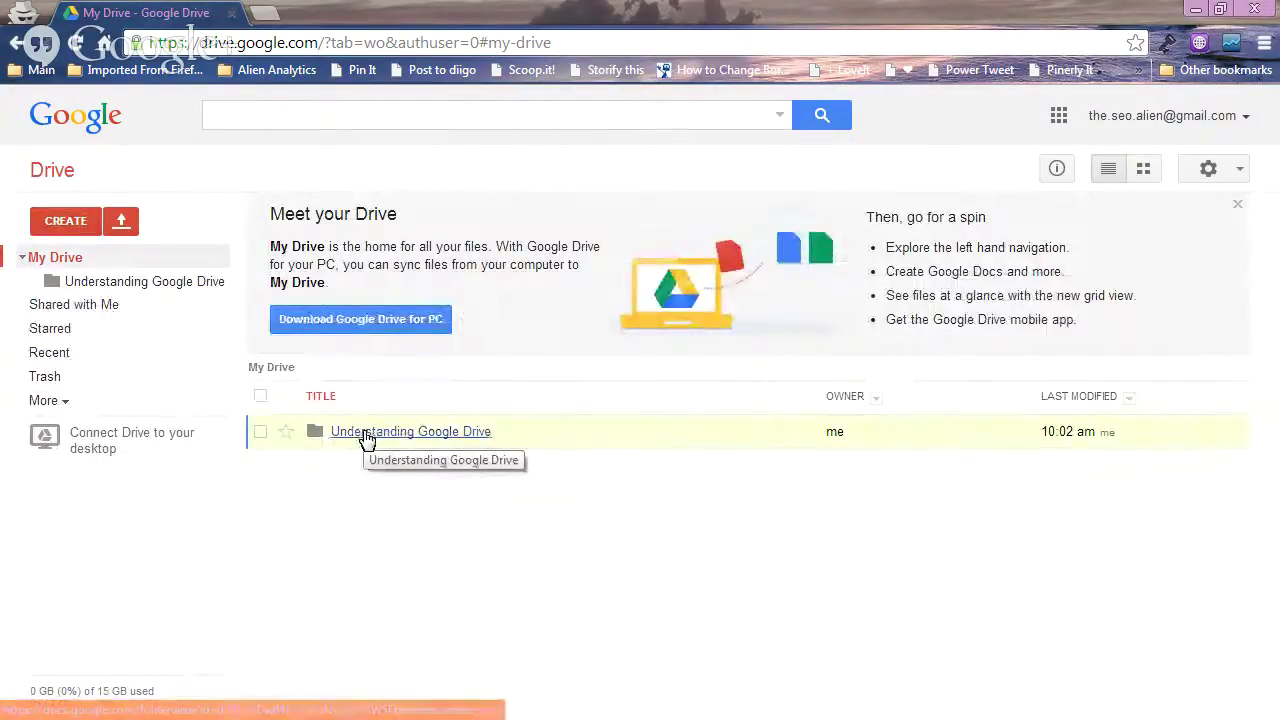
# - Open the Understanding Google Drive folder and create a new spreadsheet inside it
pyautogui.click(366, 436)
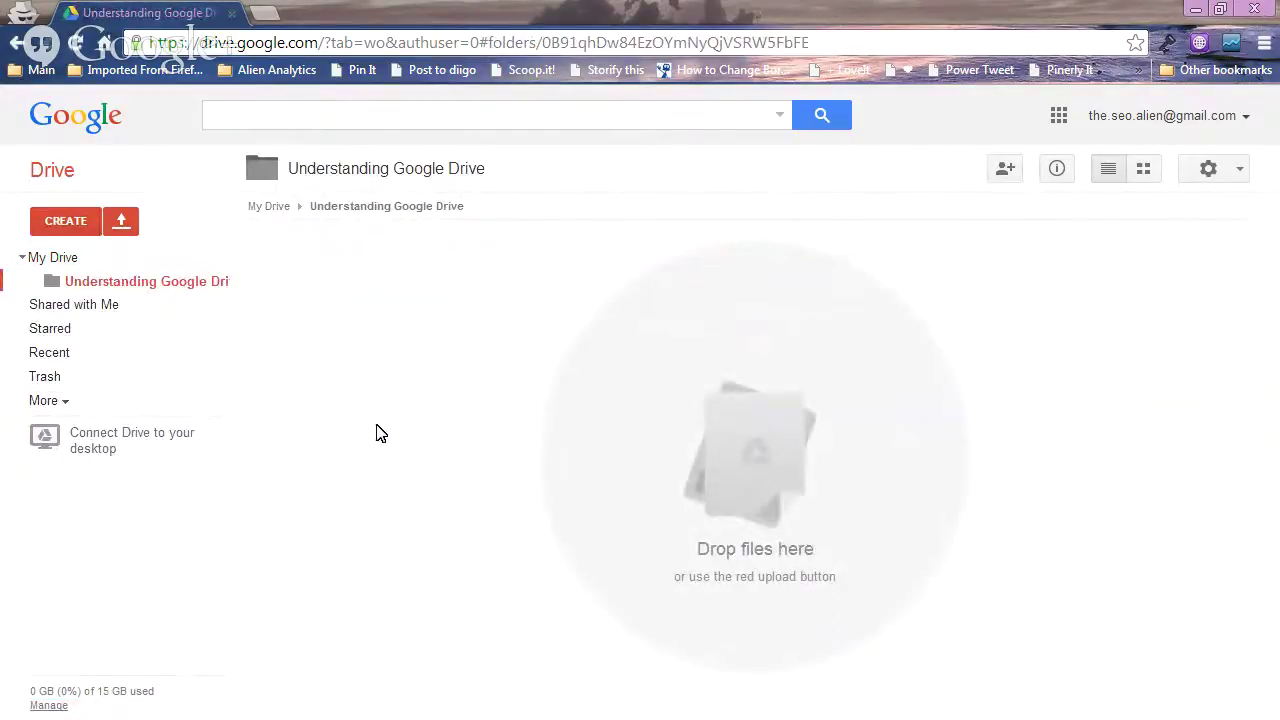
pyautogui.click(65, 222)
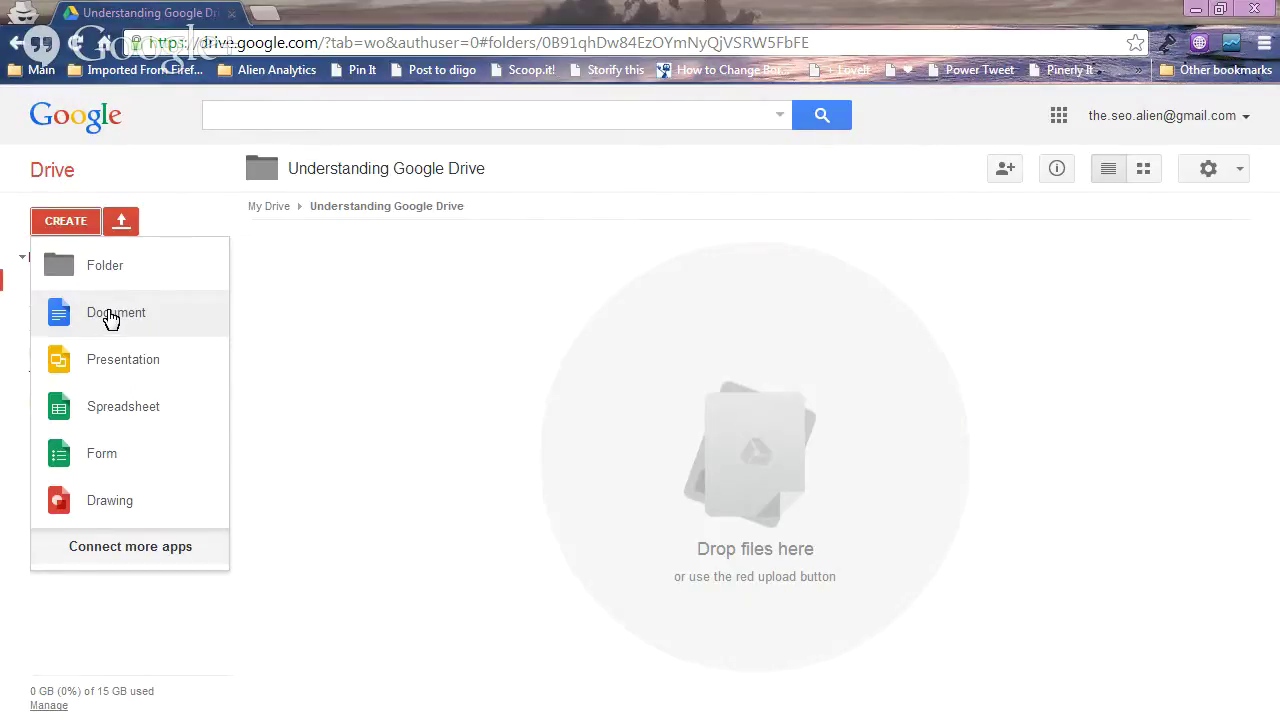
pyautogui.click(110, 416)
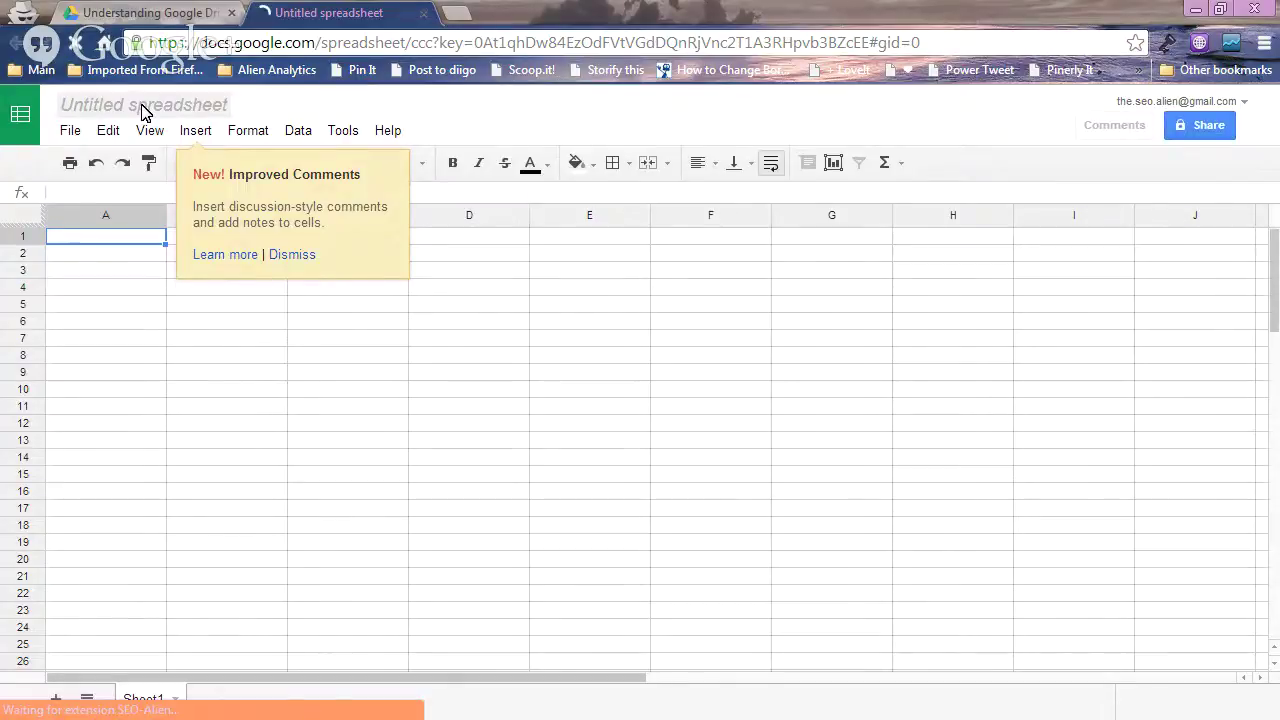
# - Rename the untitled spreadsheet as "Sample Spreadsheet", dismissing the Improved Comments tip
pyautogui.click(143, 106)
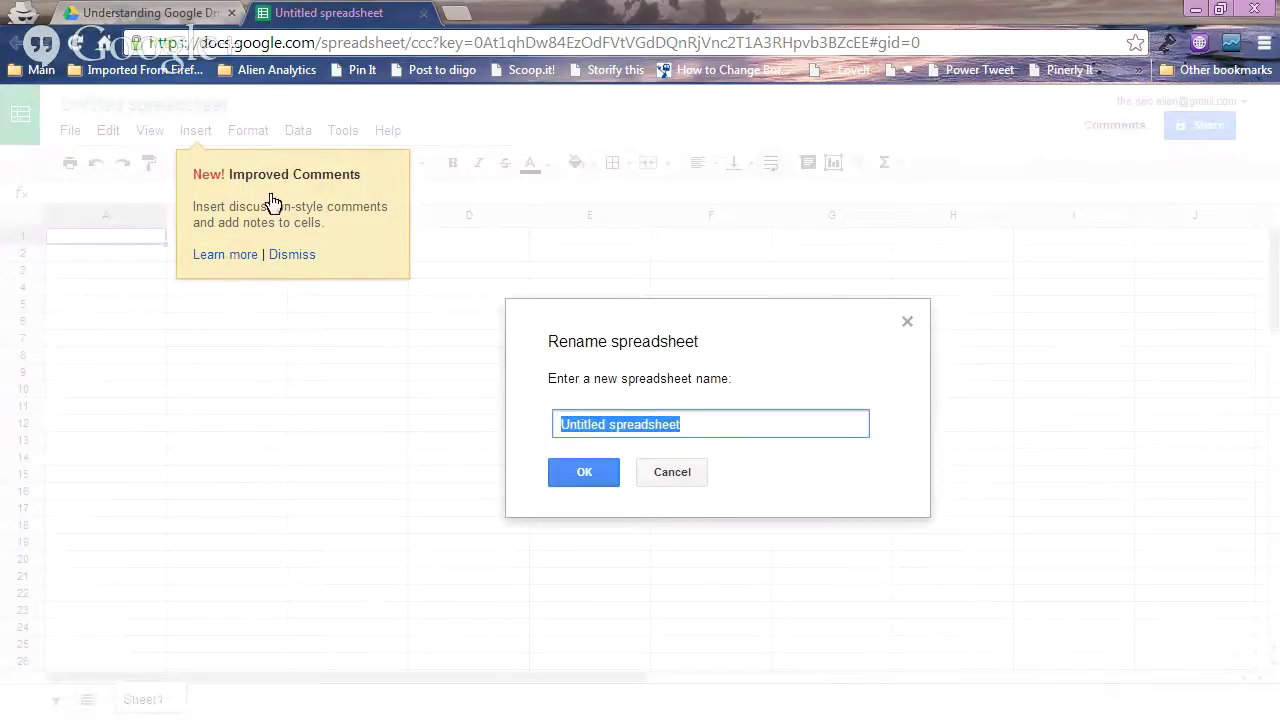
pyautogui.click(291, 262)
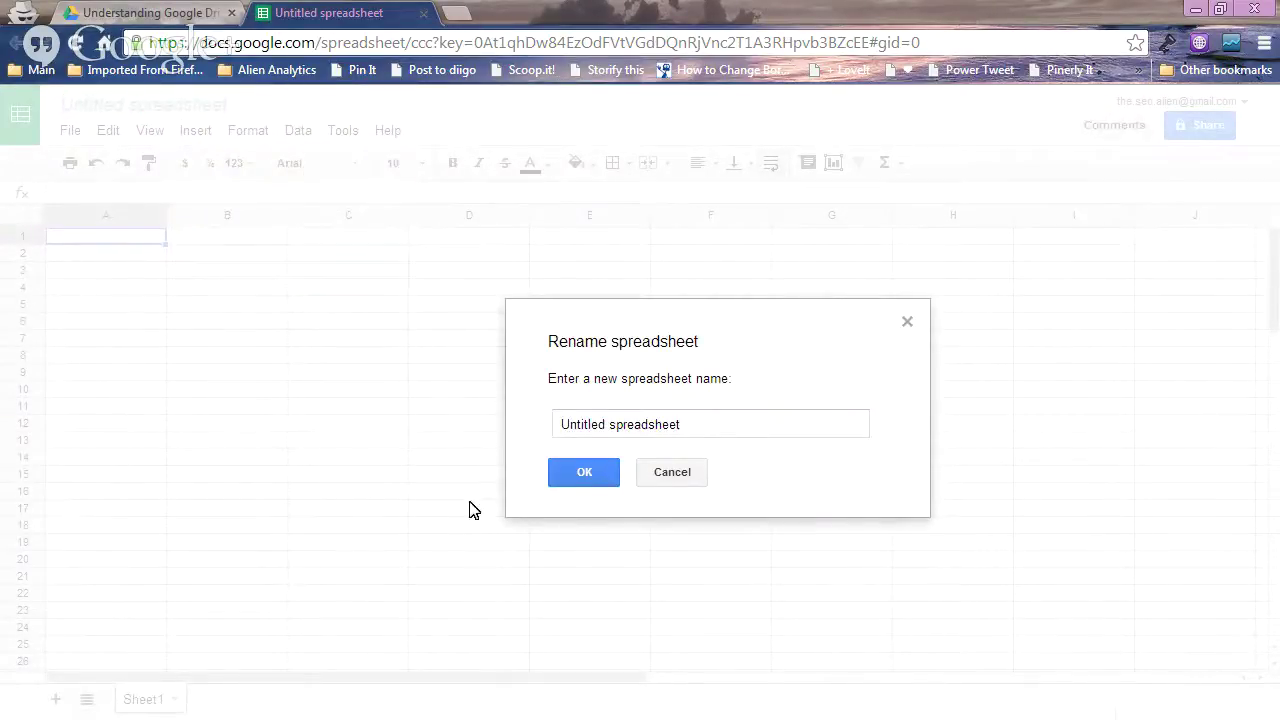
pyautogui.click(601, 424)
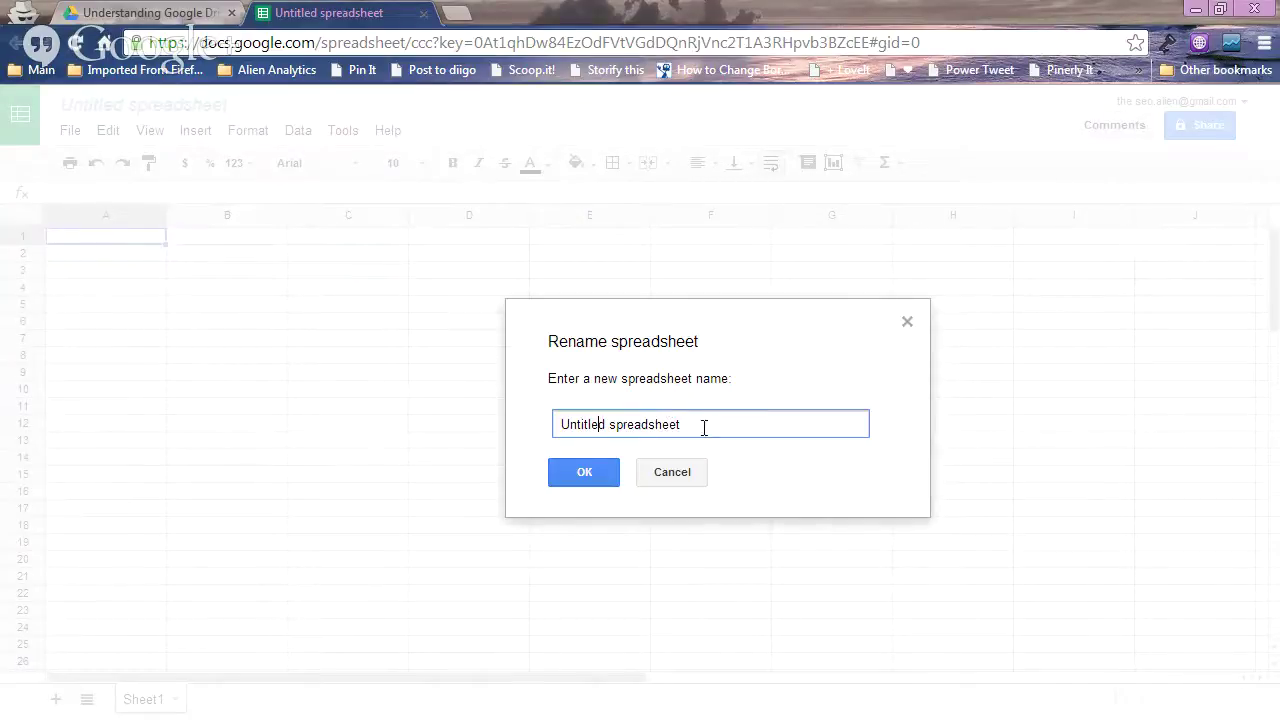
pyautogui.moveTo(703, 423); pyautogui.dragTo(531, 417)
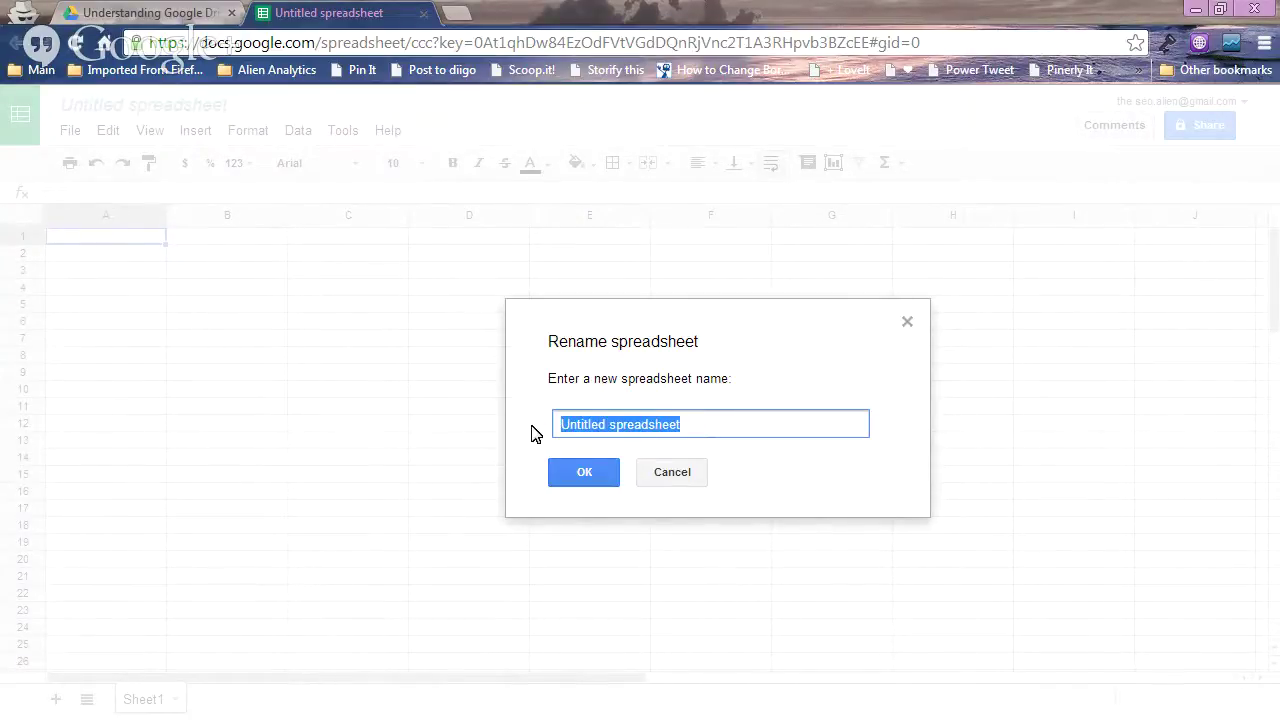
pyautogui.write('Sample')
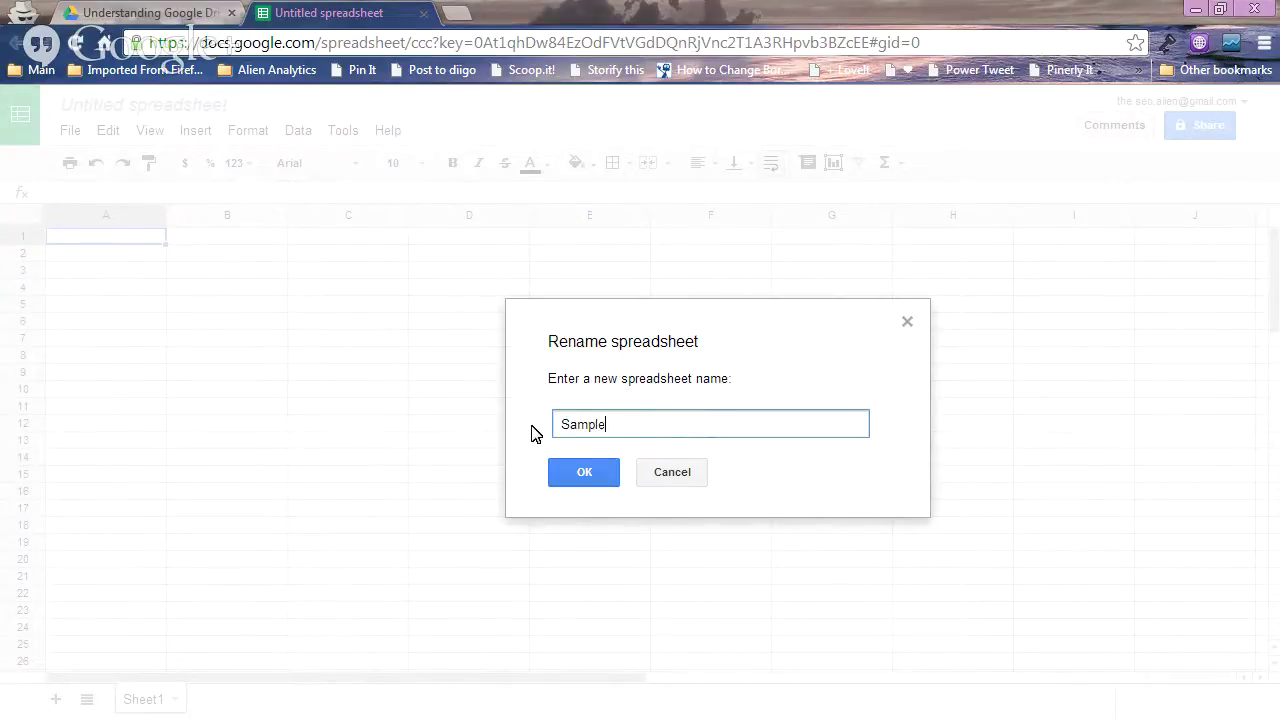
pyautogui.write(' Spreadsheet')
pyautogui.click(585, 472)
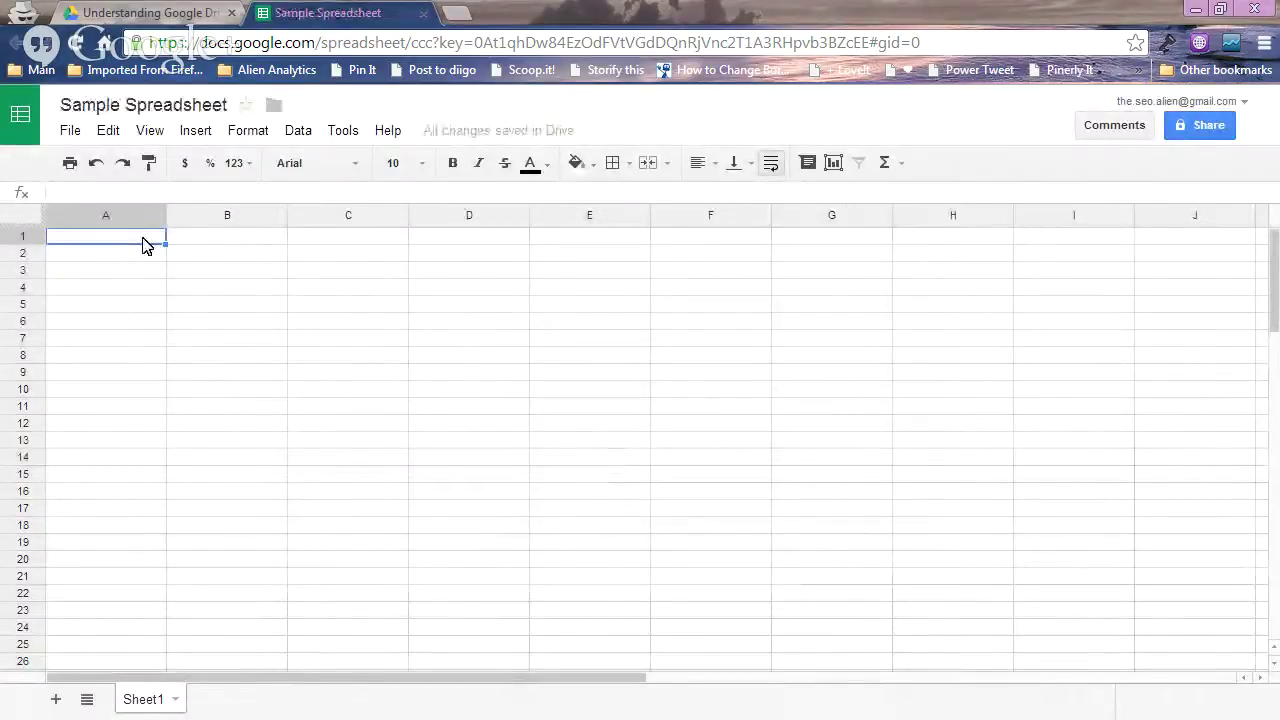
# - Enter the column headings Site, Username and Password in cells A1 to C1
pyautogui.write('Site')
pyautogui.click(255, 241)
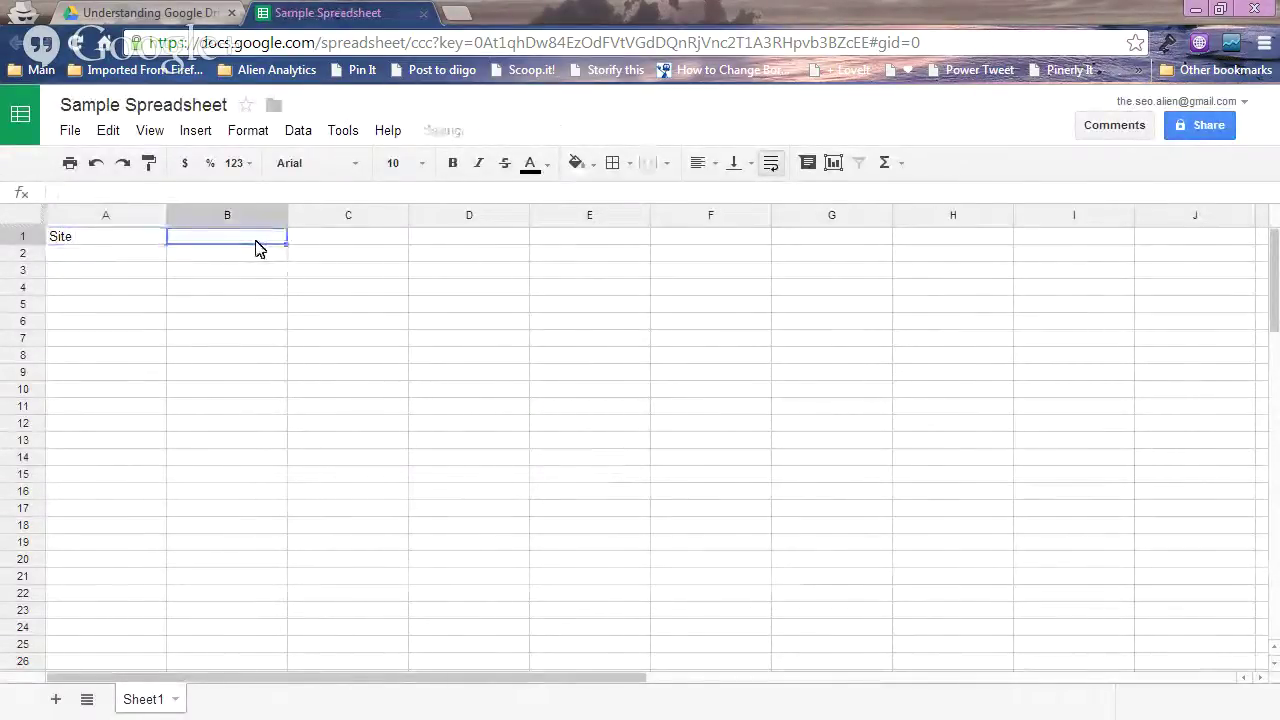
pyautogui.write('Username')
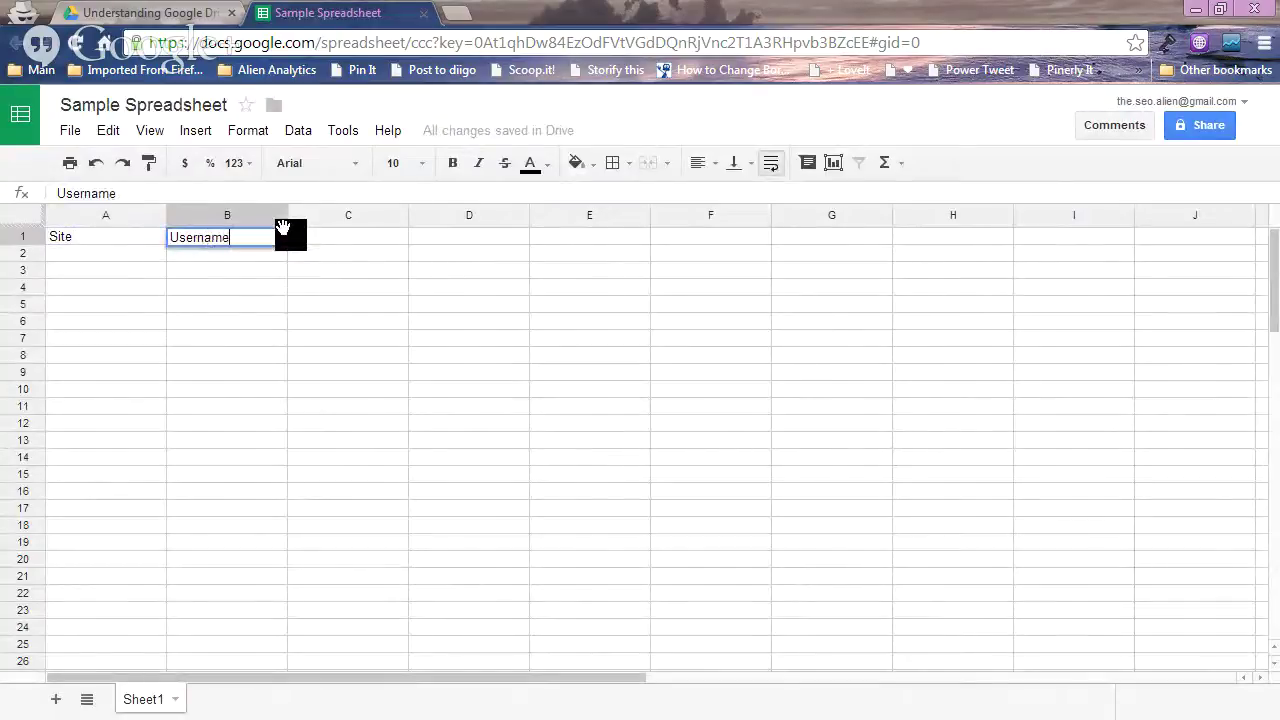
pyautogui.press('Tab')
pyautogui.write('Password')
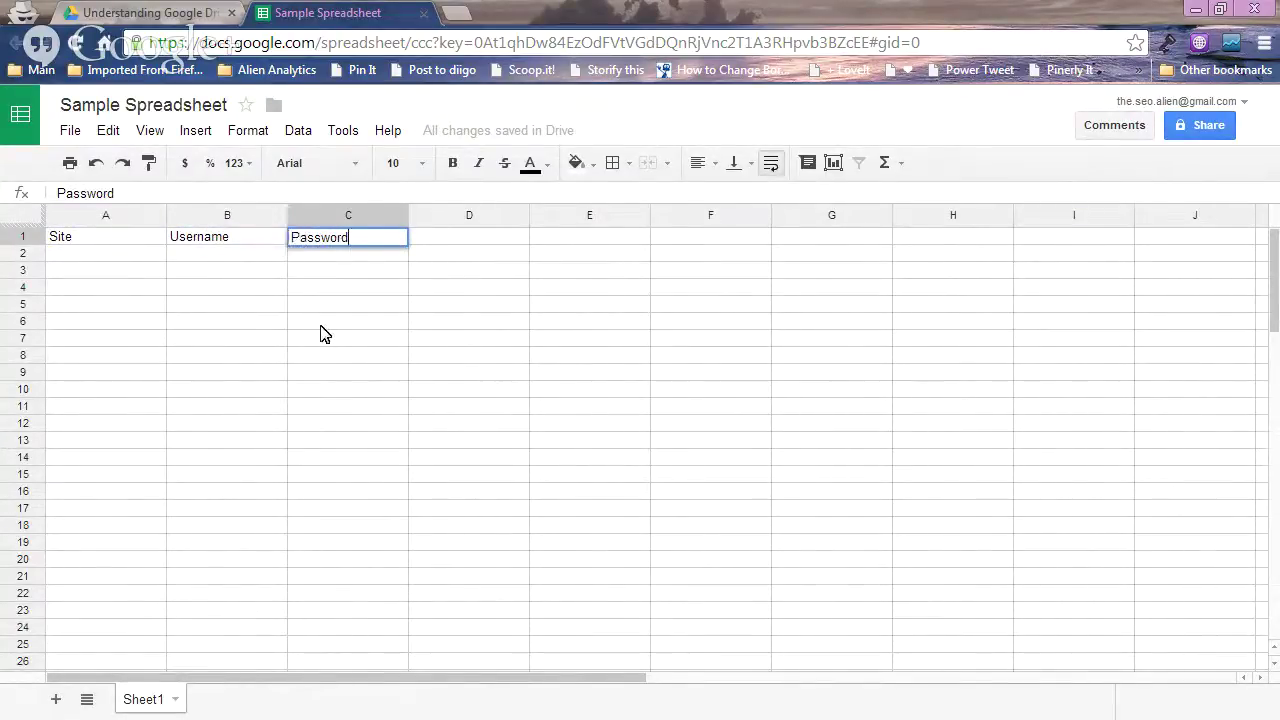
pyautogui.click(345, 321)
# - Fill the heading cells A1 to C1 with light grey and select cell A2
pyautogui.moveTo(77, 243); pyautogui.dragTo(380, 240)
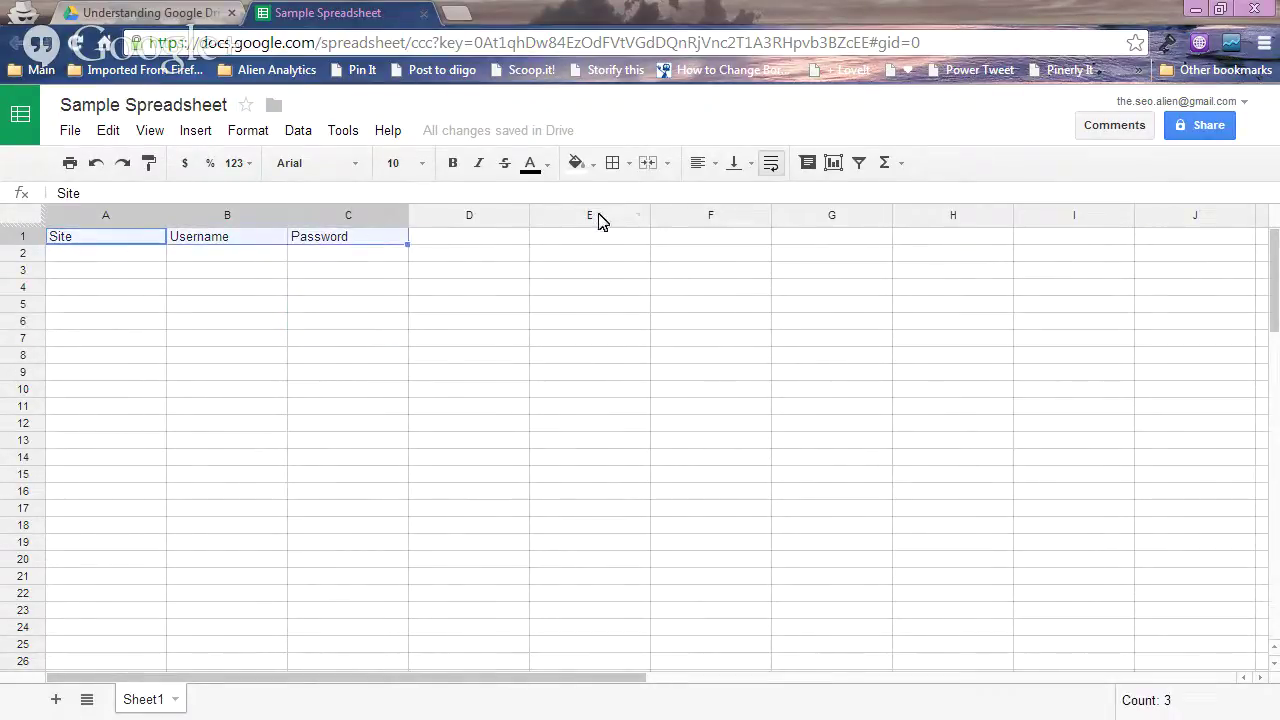
pyautogui.click(547, 164)
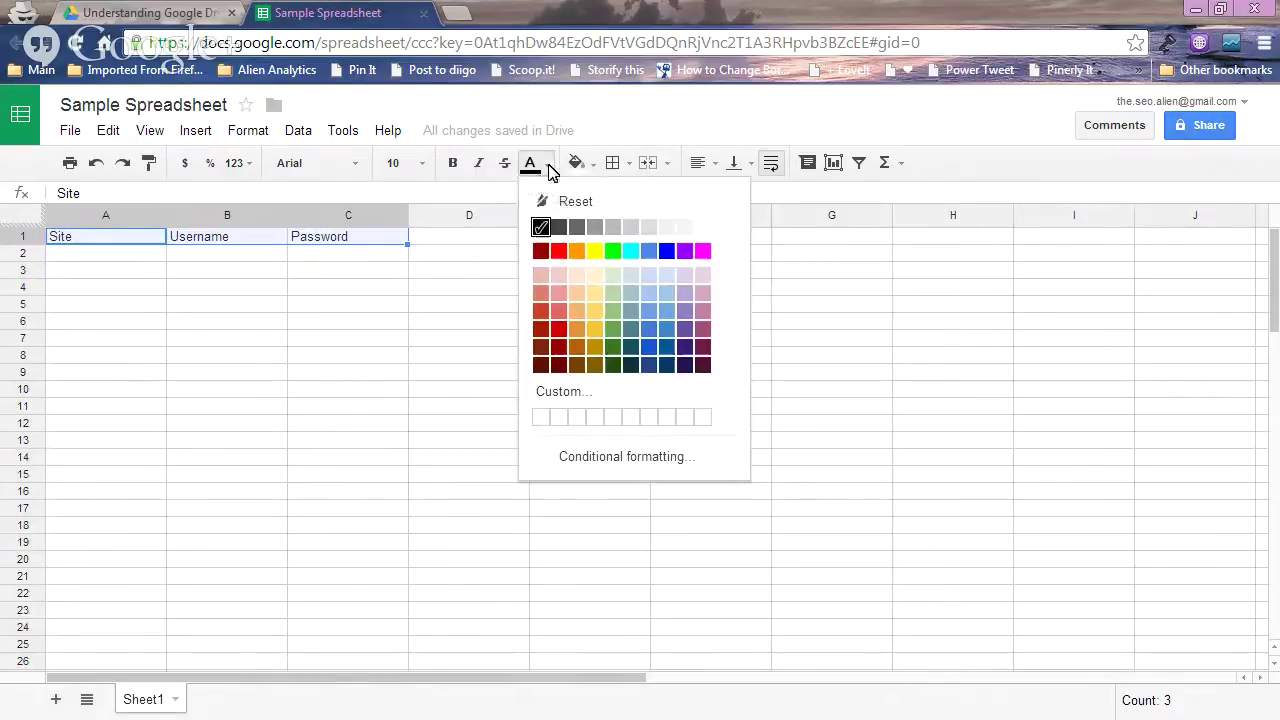
pyautogui.click(595, 164)
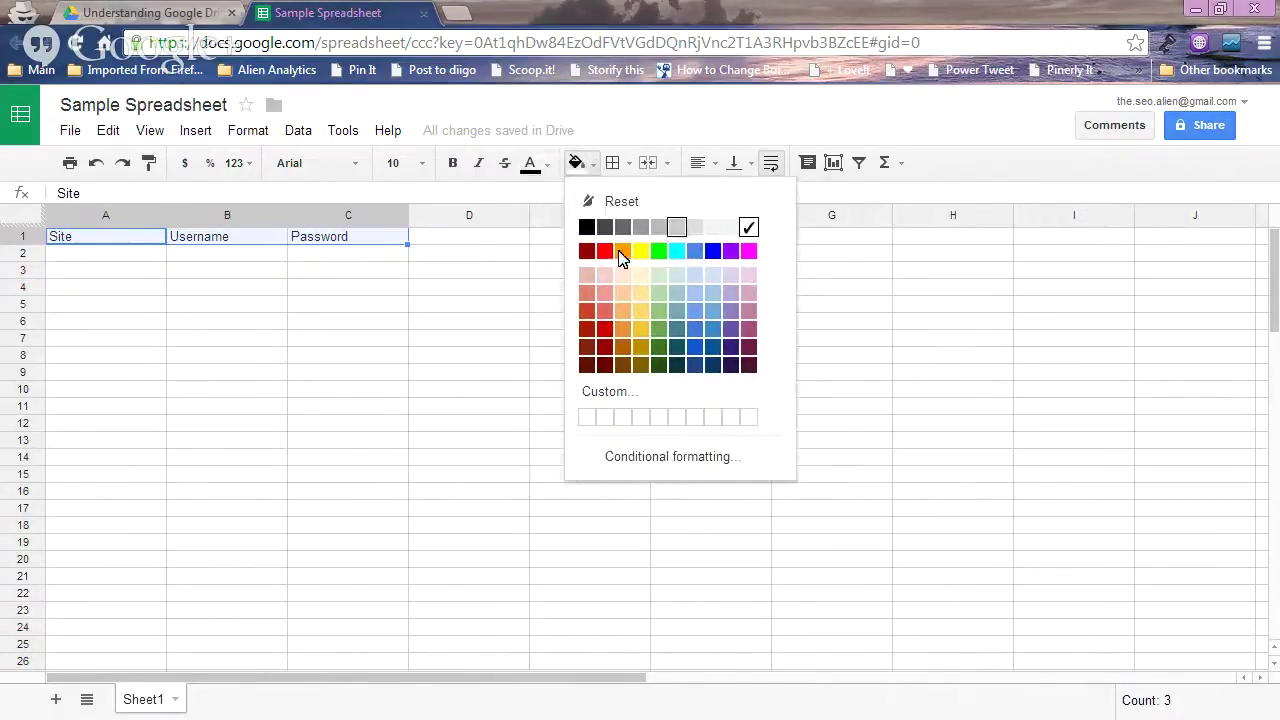
pyautogui.click(677, 227)
pyautogui.click(343, 338)
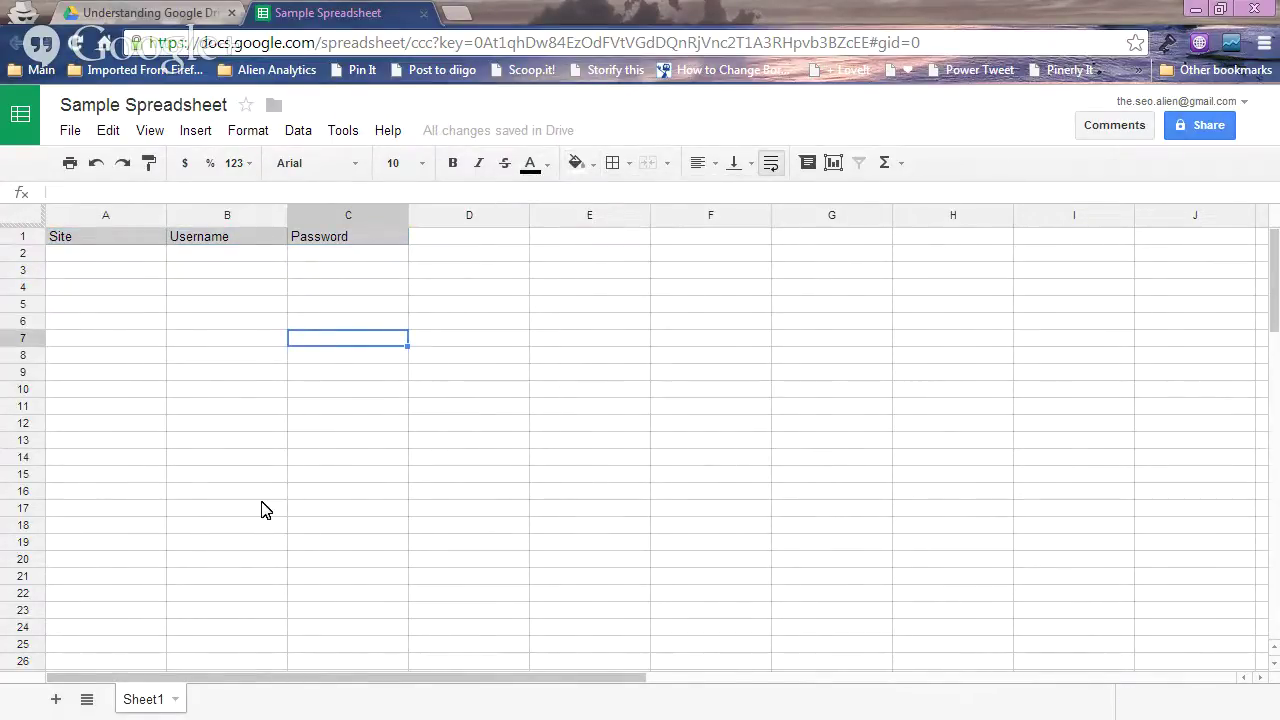
pyautogui.click(97, 258)
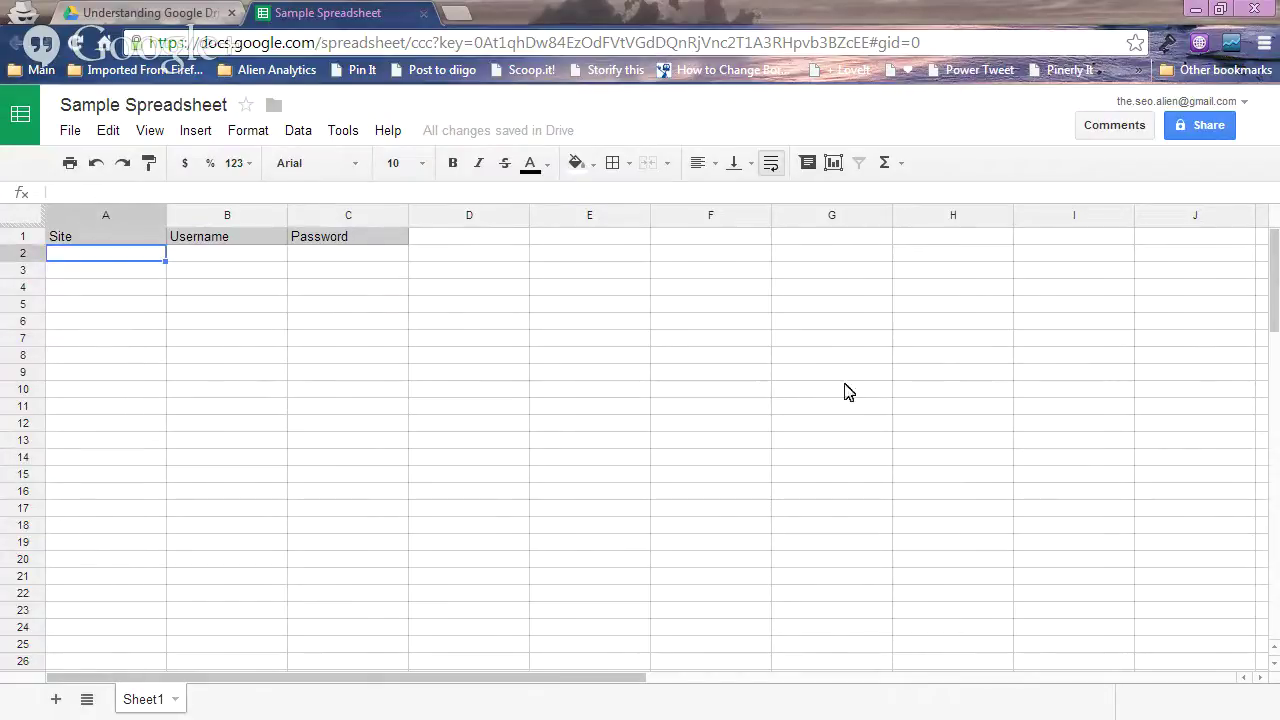
# - Close the spreadsheet and reopen the Understanding Google Drive folder from My Drive
pyautogui.click(424, 14)
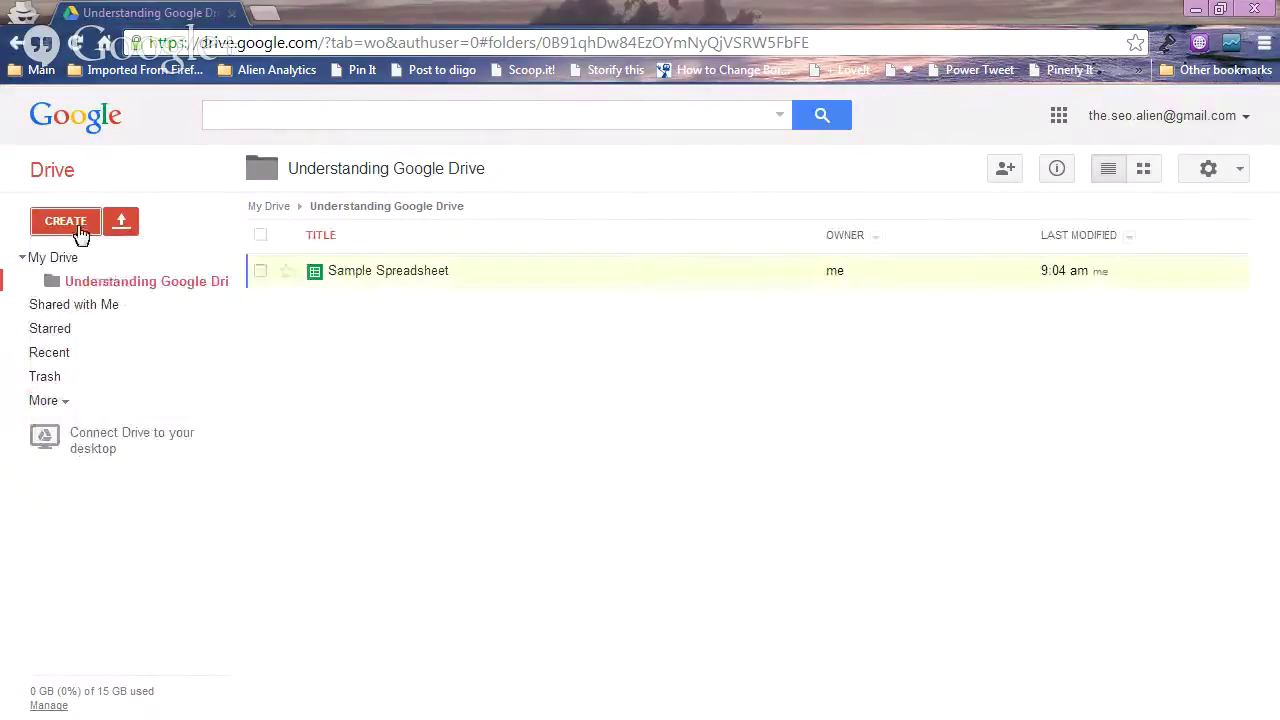
pyautogui.click(55, 258)
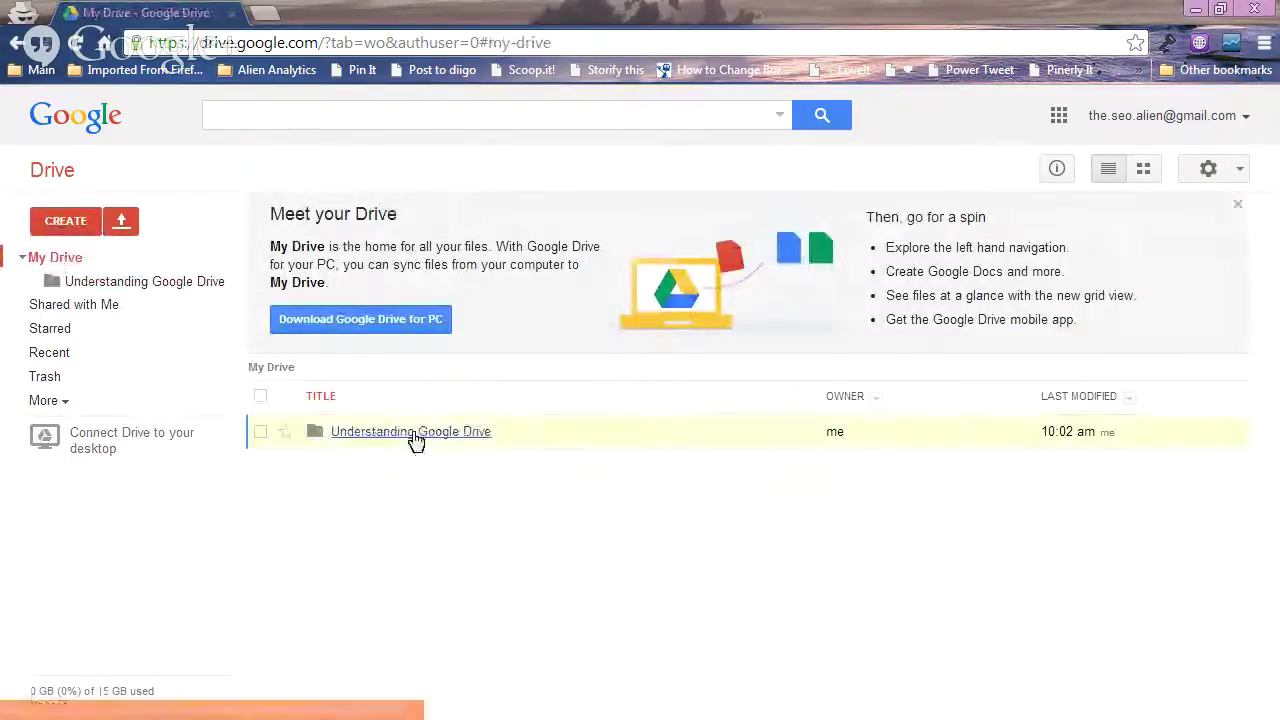
pyautogui.click(415, 437)
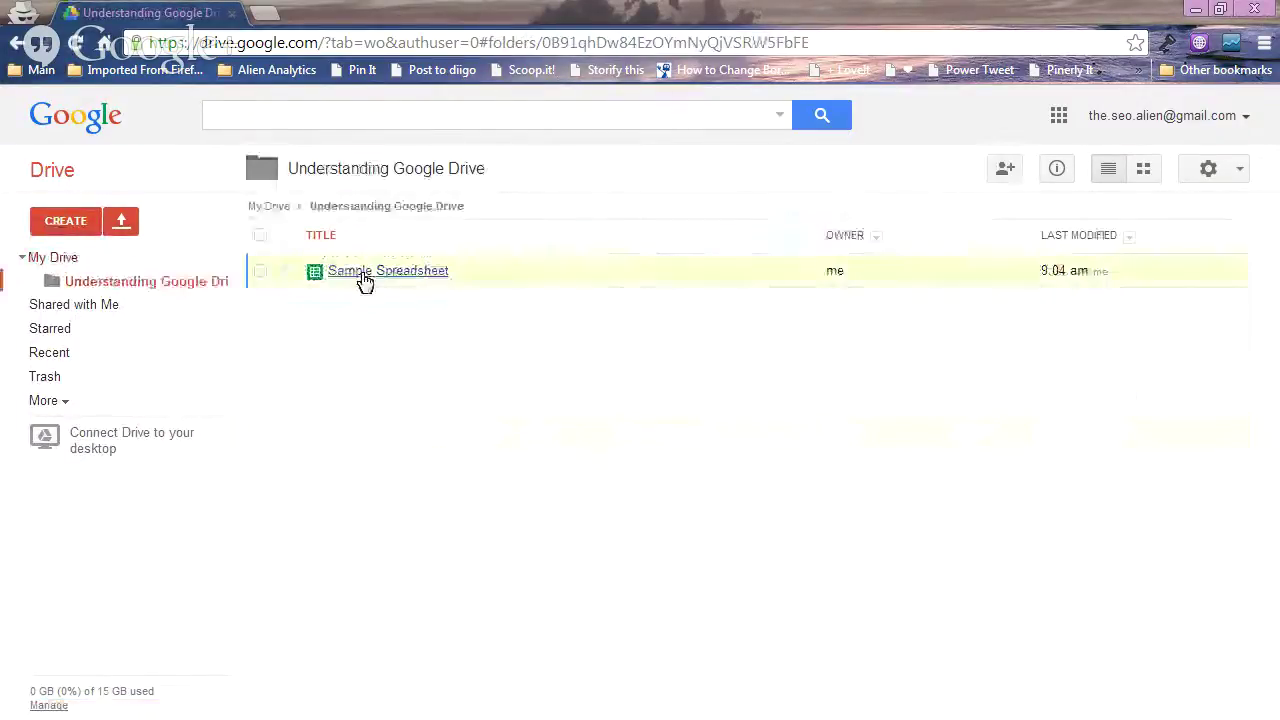
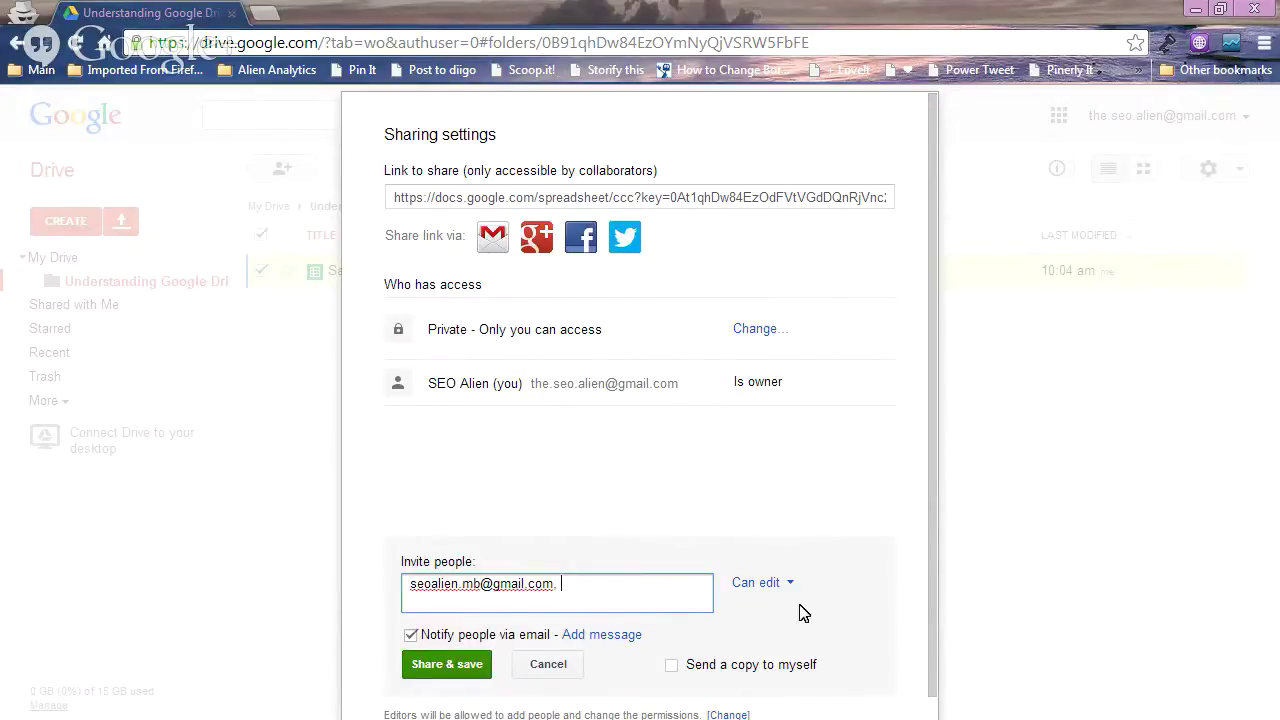
# - Share the spreadsheet with the invited person with edit access, turning off the email notification and skipping the invitation
pyautogui.scroll(-1, 800, 612)
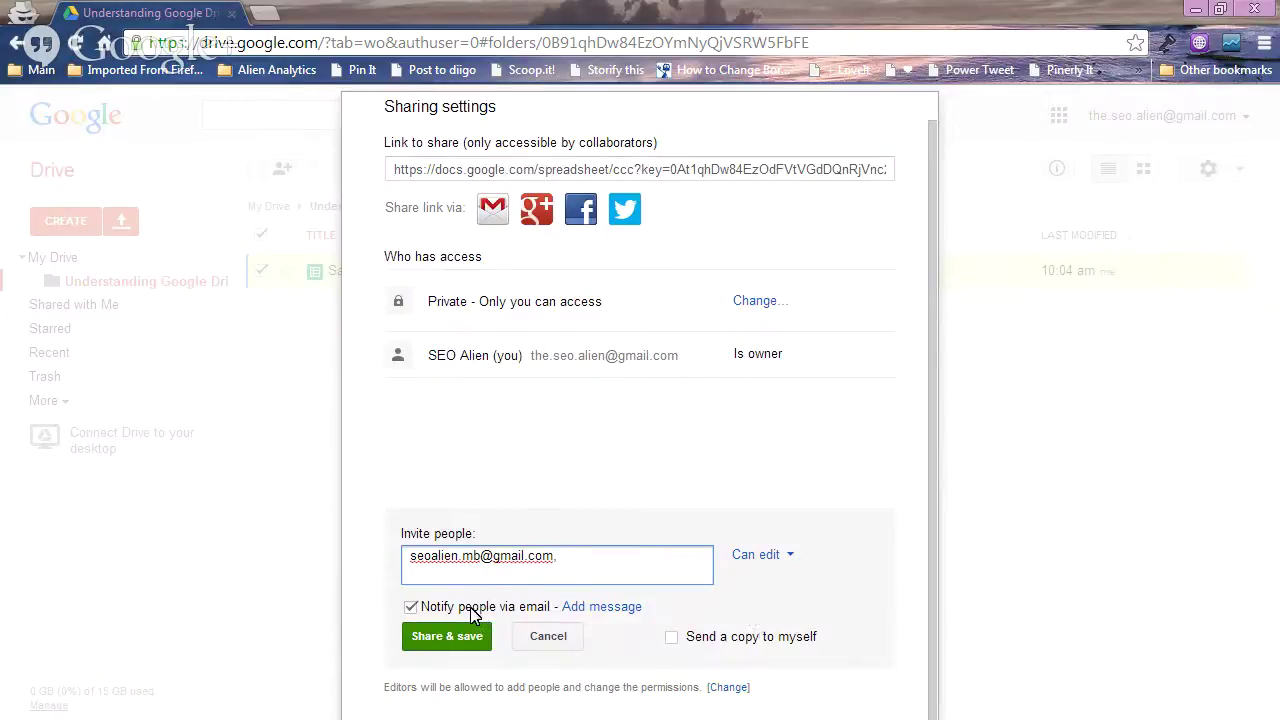
pyautogui.click(411, 609)
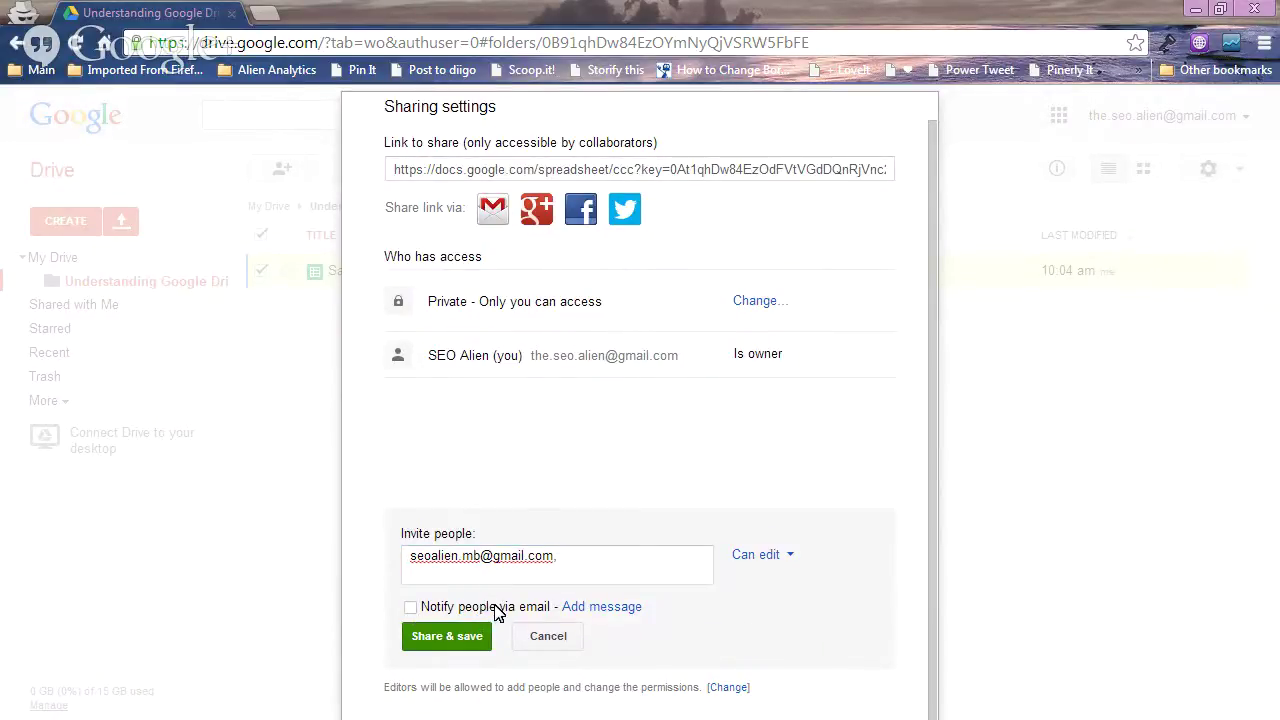
pyautogui.click(444, 638)
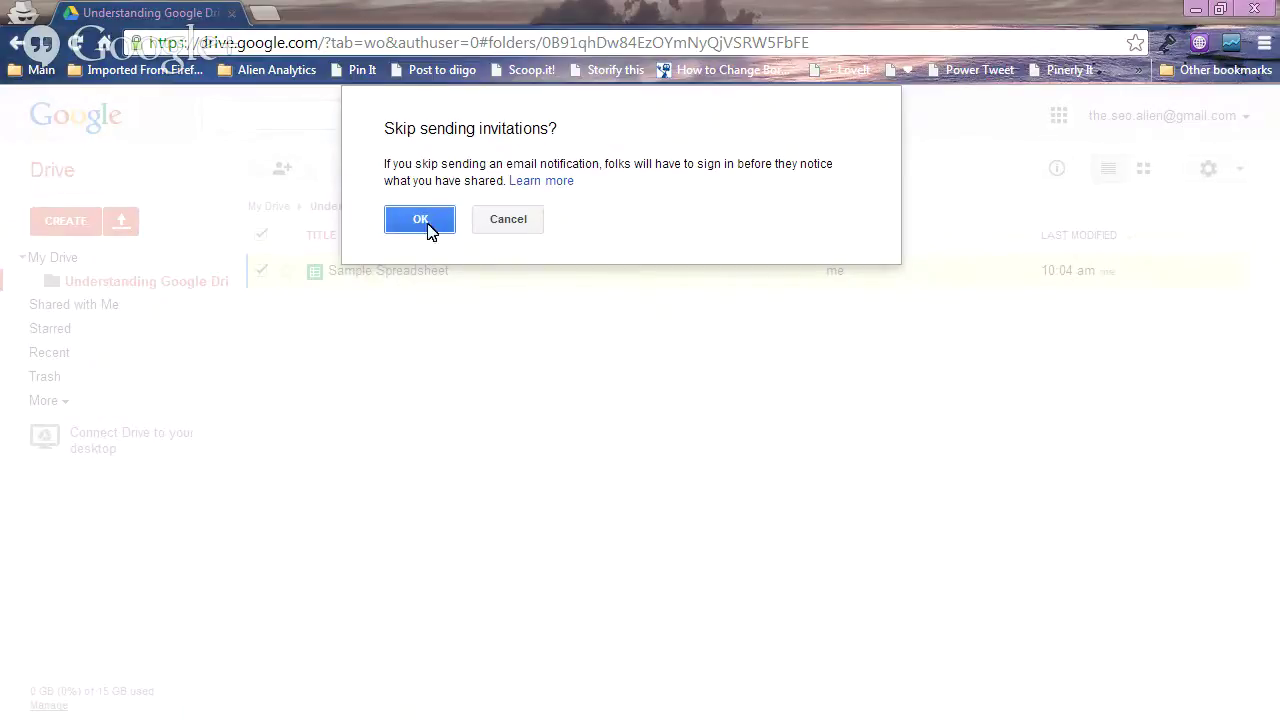
pyautogui.click(426, 220)
pyautogui.click(420, 663)
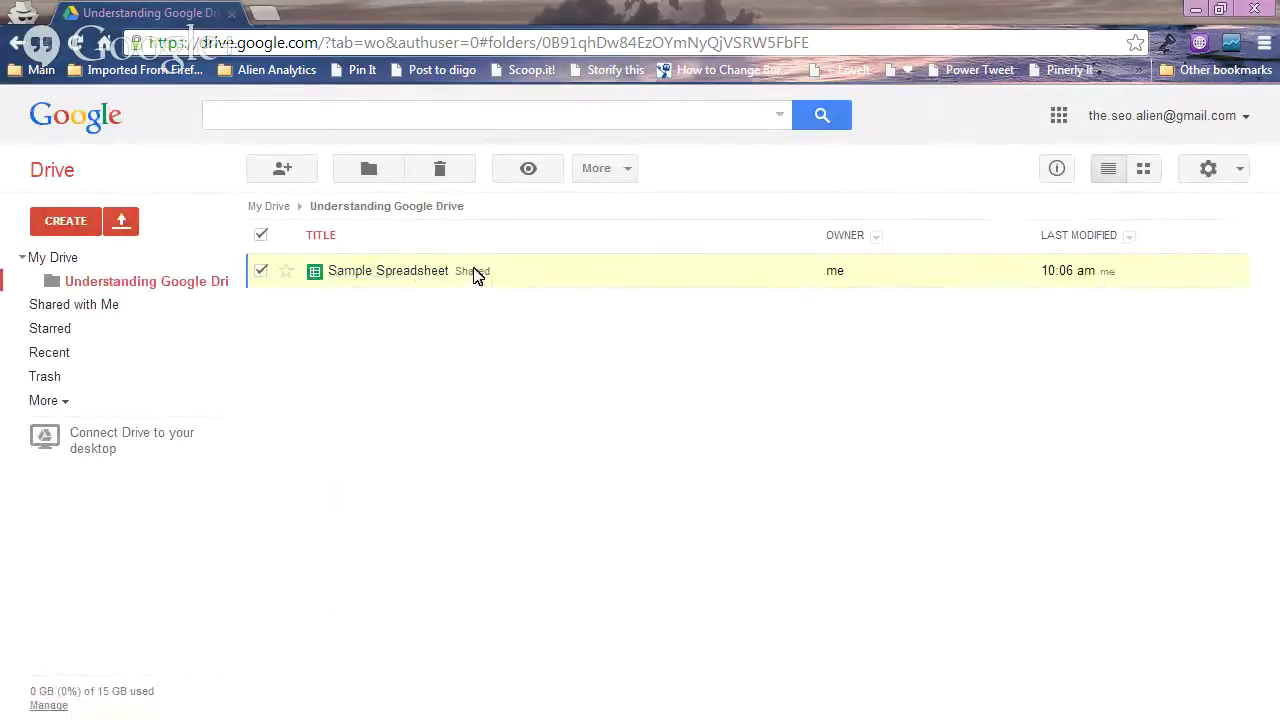
# - Open Sample Spreadsheet as its owner and locate the same file under Shared with Me in the collaborator's Drive window
pyautogui.click(390, 276)
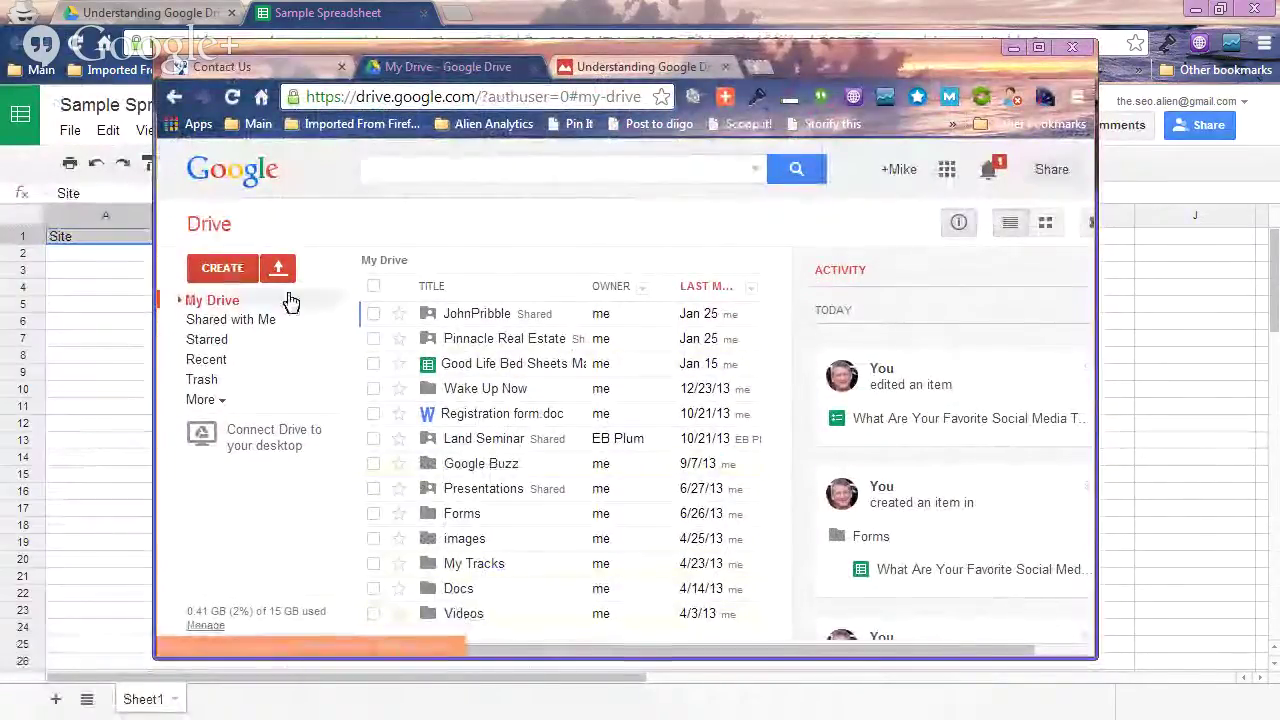
pyautogui.click(212, 327)
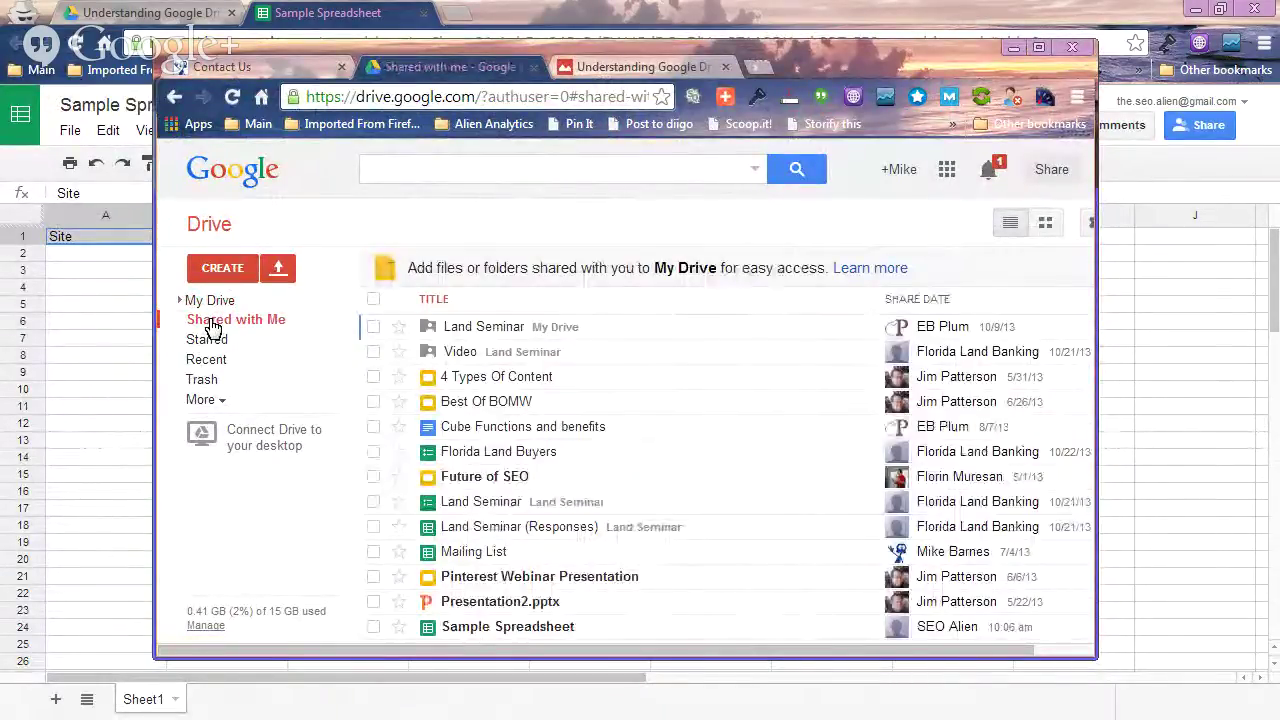
pyautogui.click(498, 630)
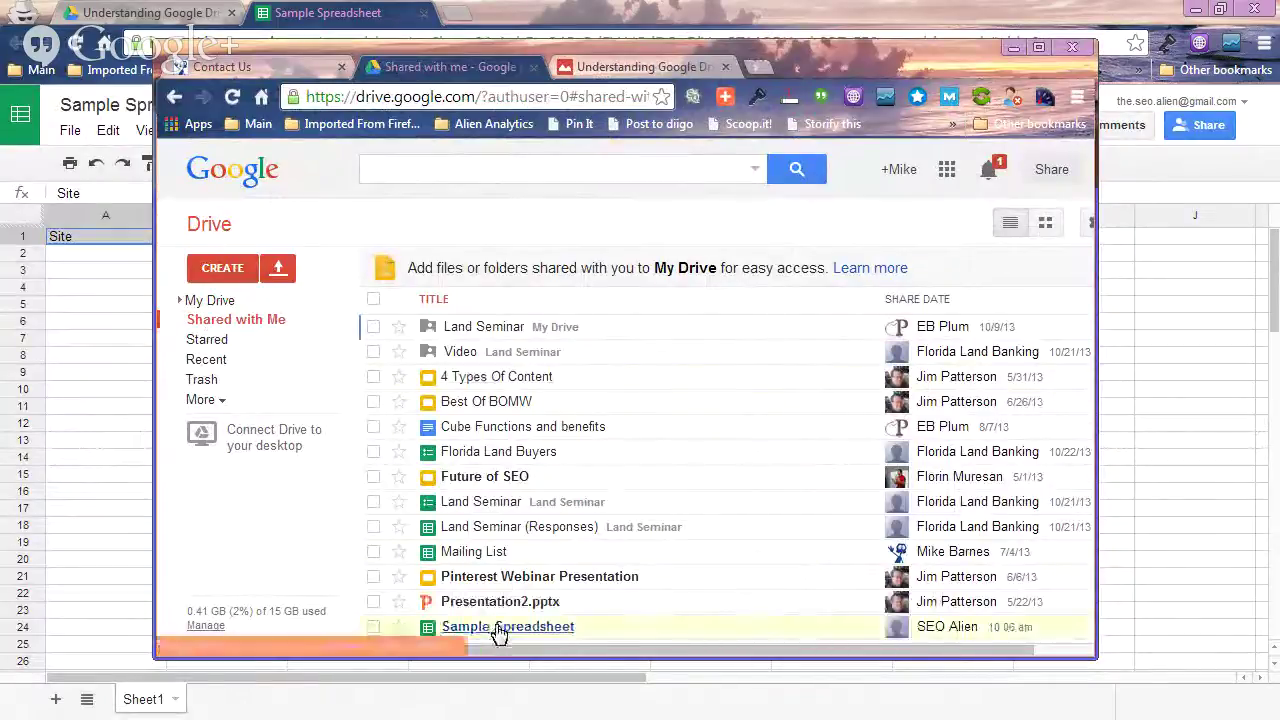
pyautogui.scroll(-2, 585, 568)
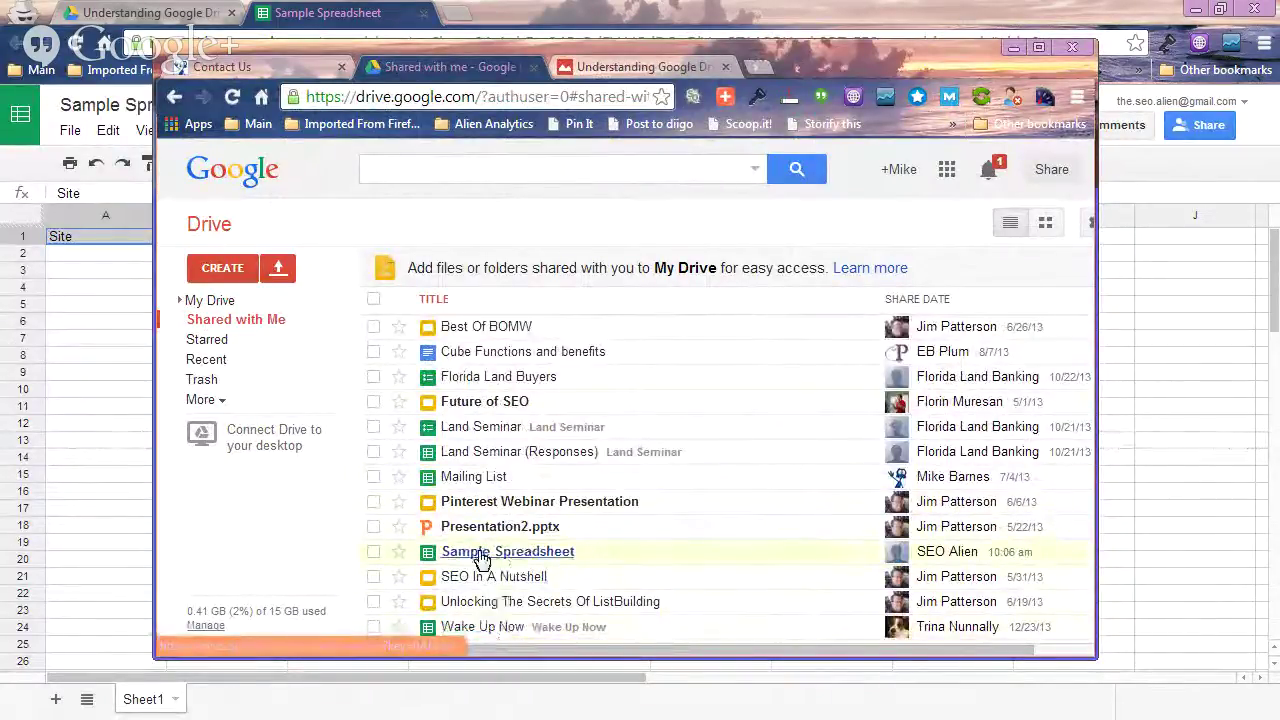
# - Move the shared Sample Spreadsheet into a new My Drive folder named "Google docs"
pyautogui.click(373, 553)
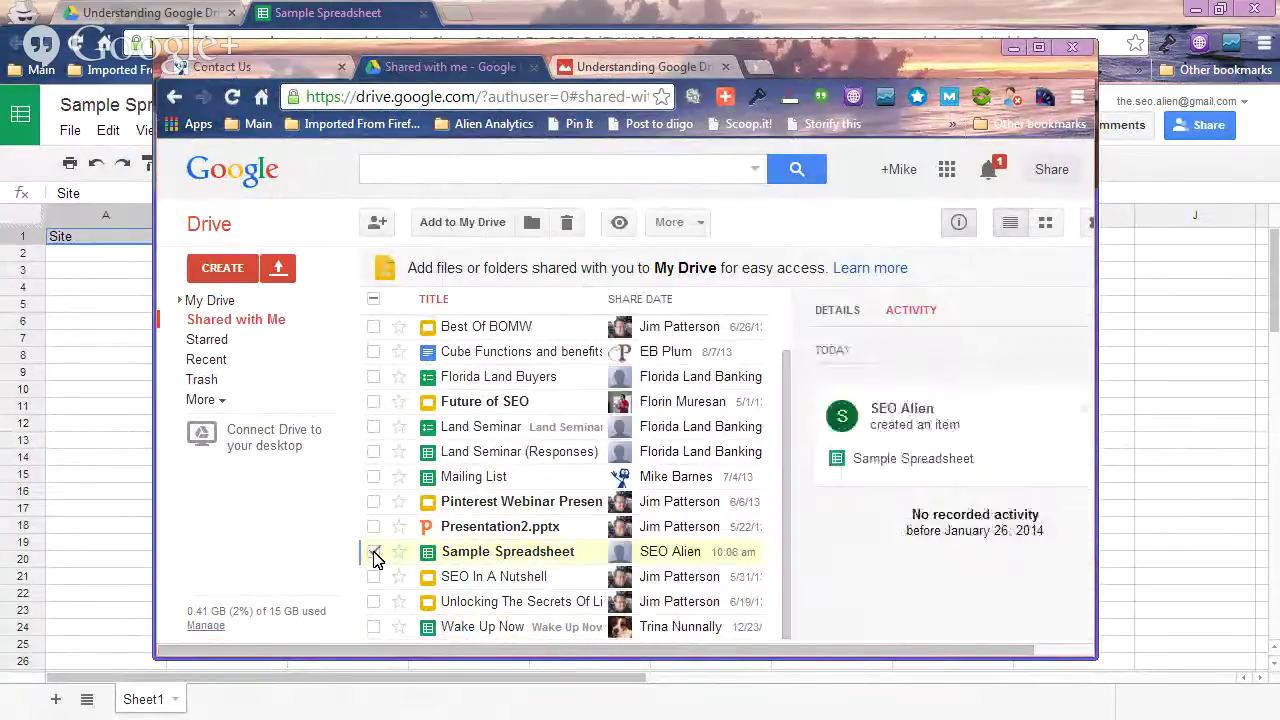
pyautogui.click(692, 225)
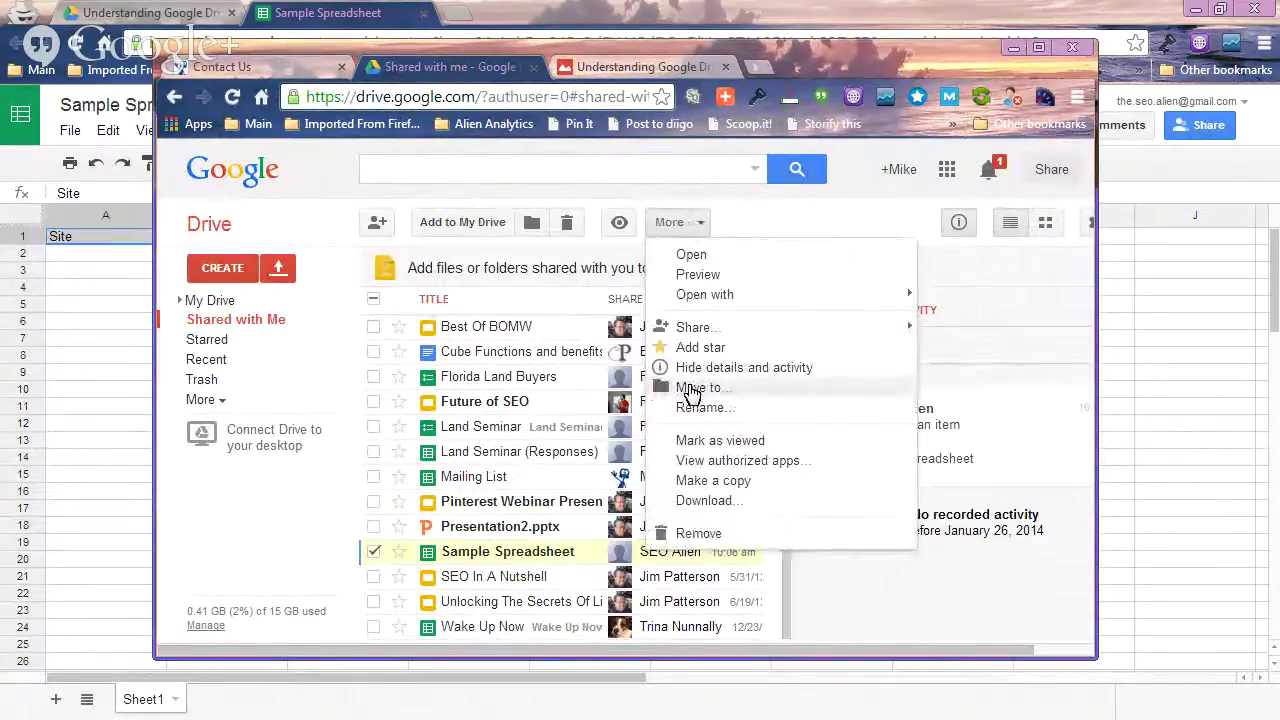
pyautogui.click(693, 390)
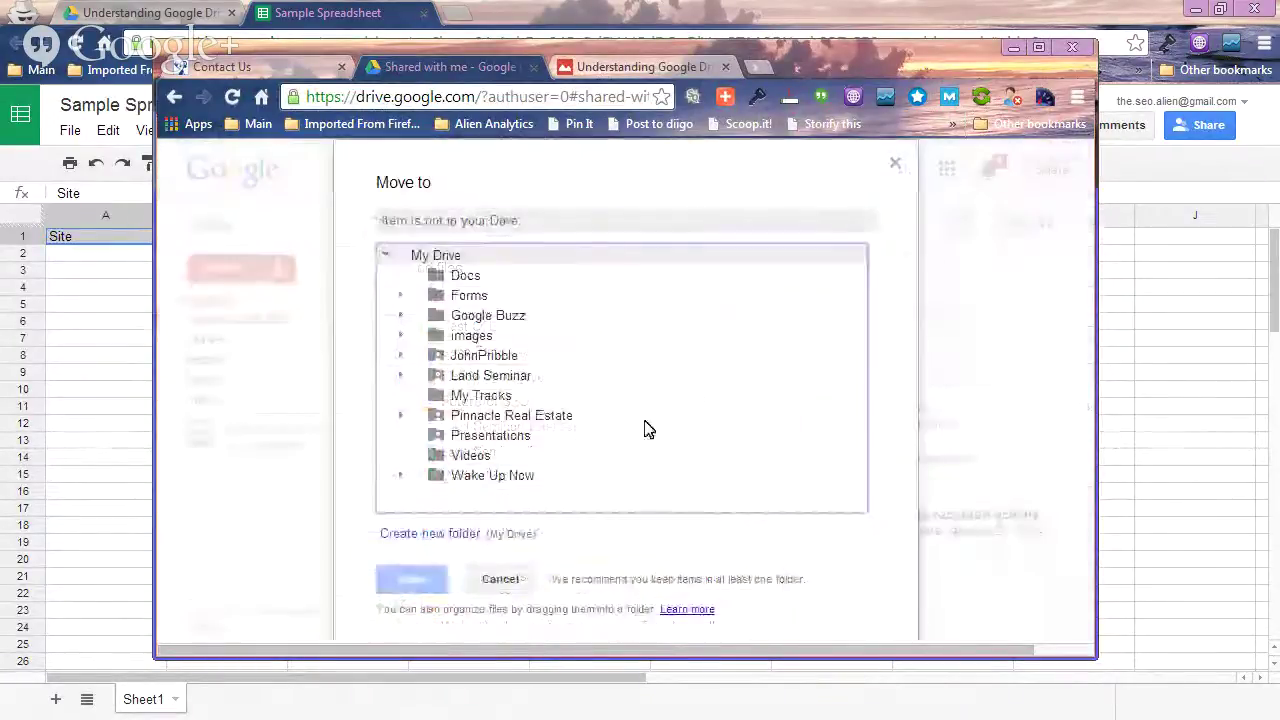
pyautogui.click(423, 536)
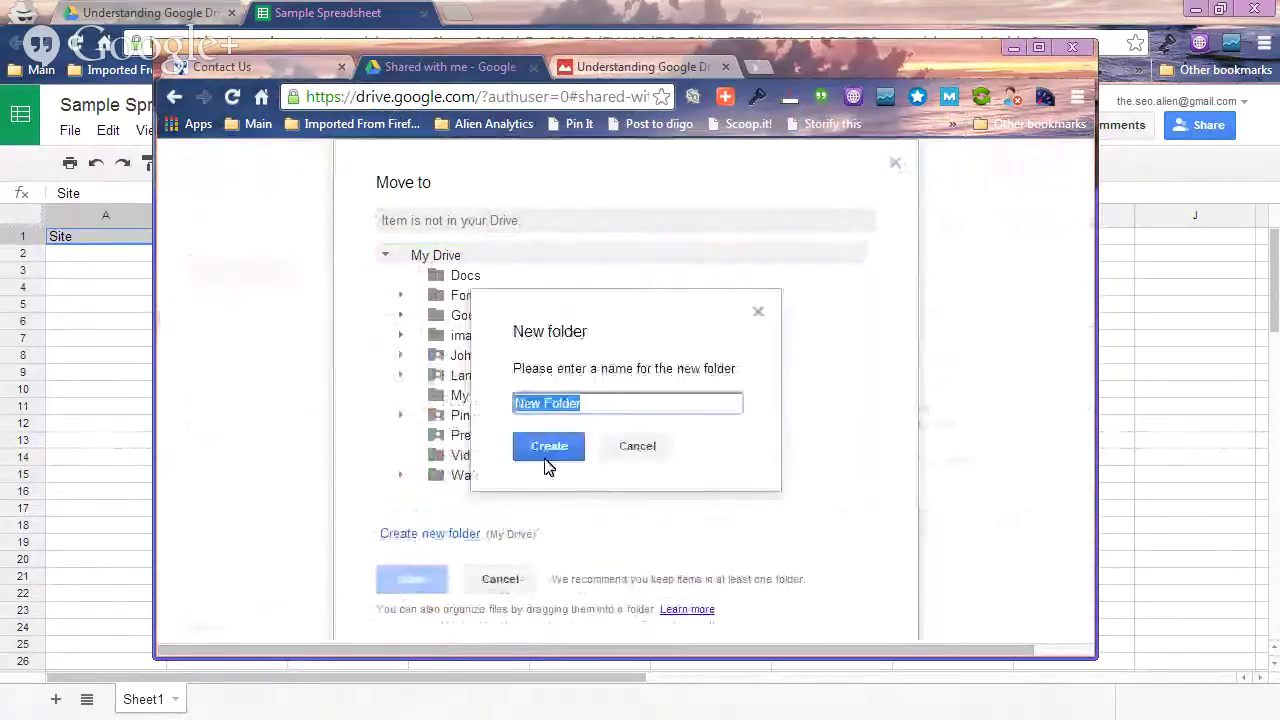
pyautogui.write('Googl')
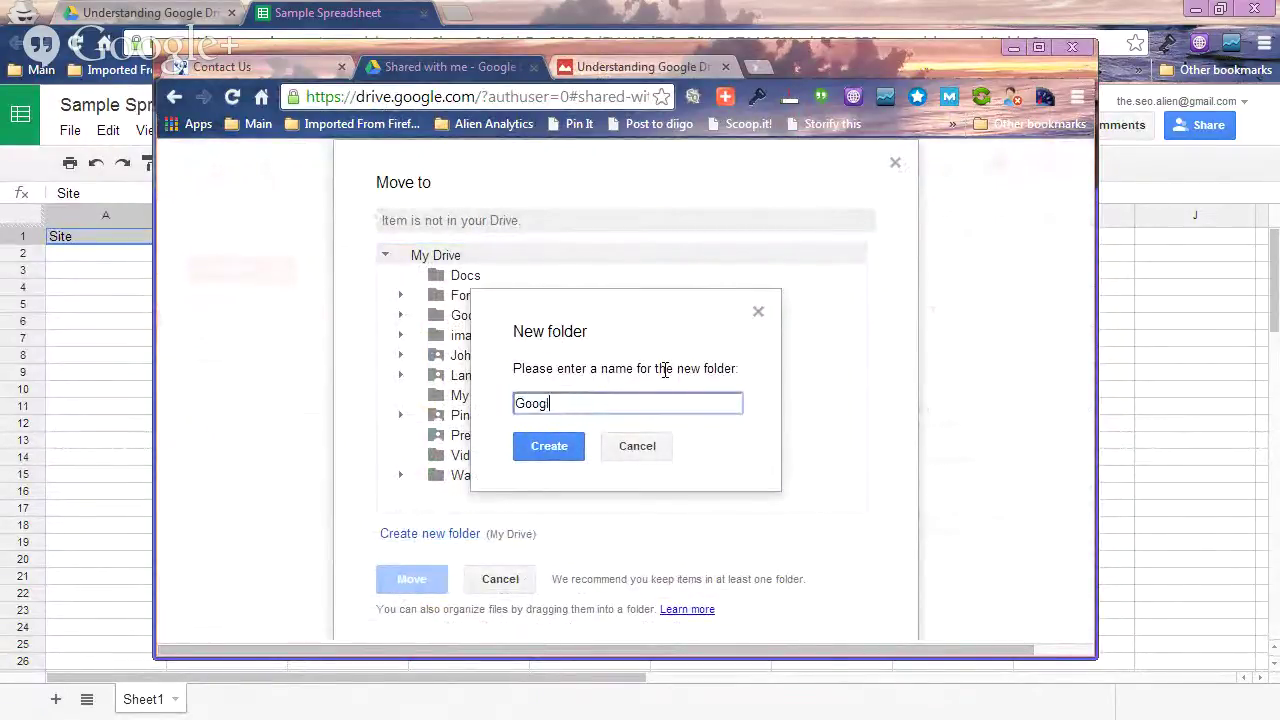
pyautogui.write('e docs')
pyautogui.click(541, 449)
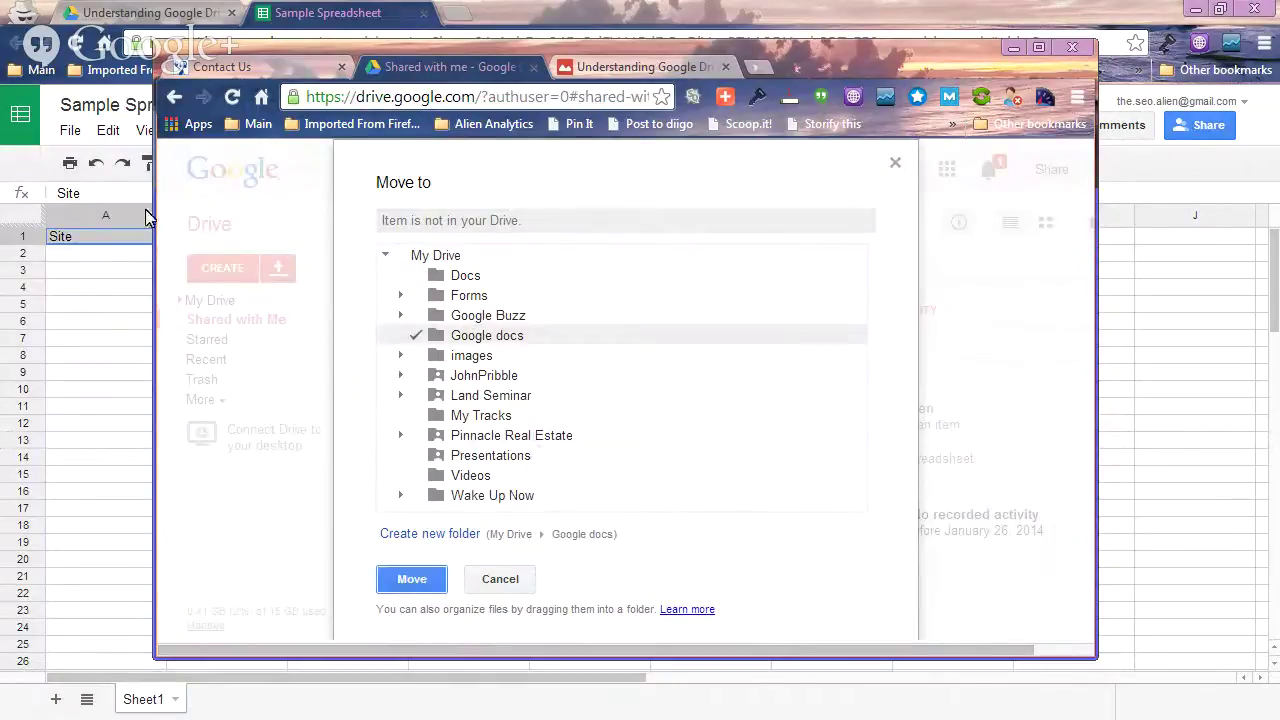
pyautogui.click(407, 583)
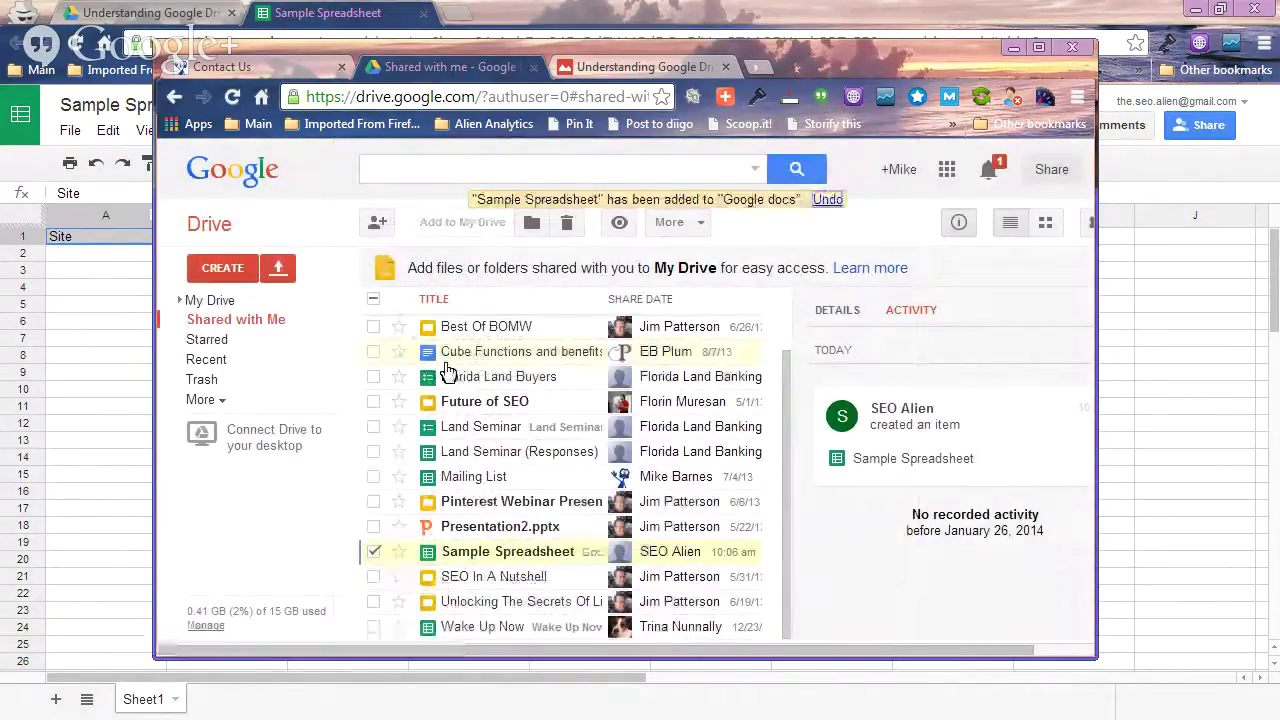
# - Open Sample Spreadsheet from the Google docs folder in the collaborator's My Drive
pyautogui.click(208, 301)
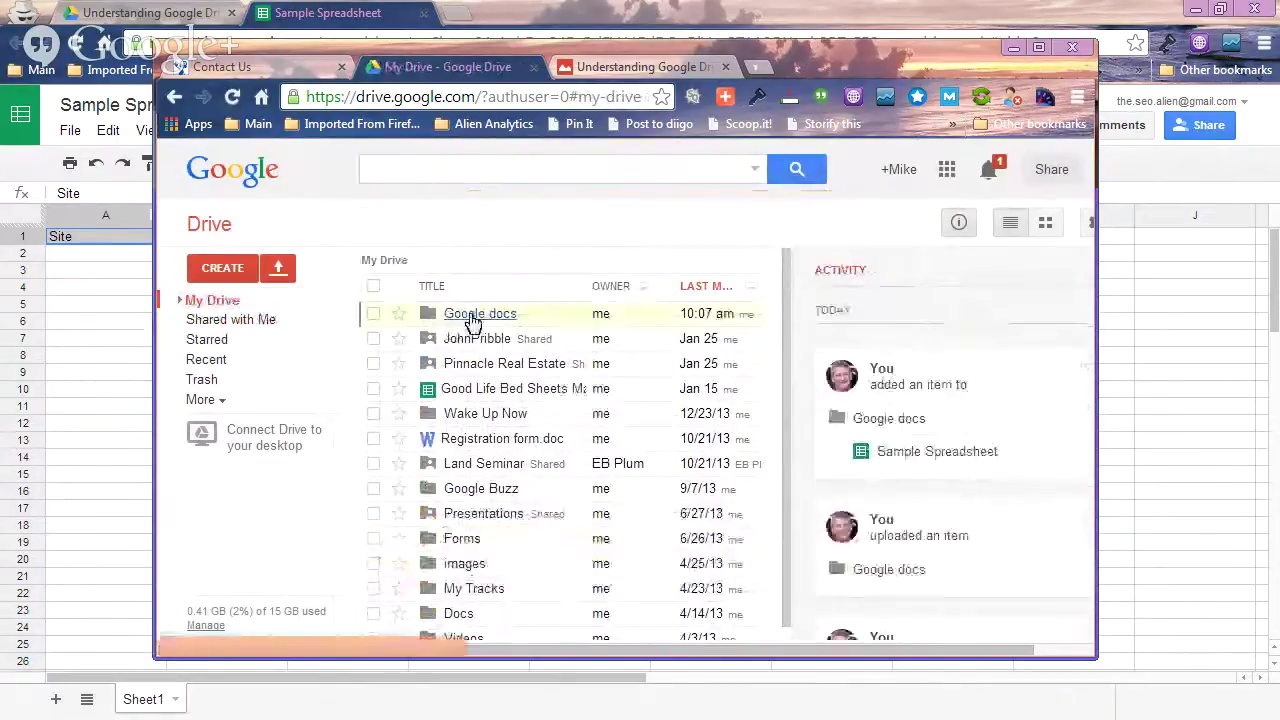
pyautogui.click(472, 320)
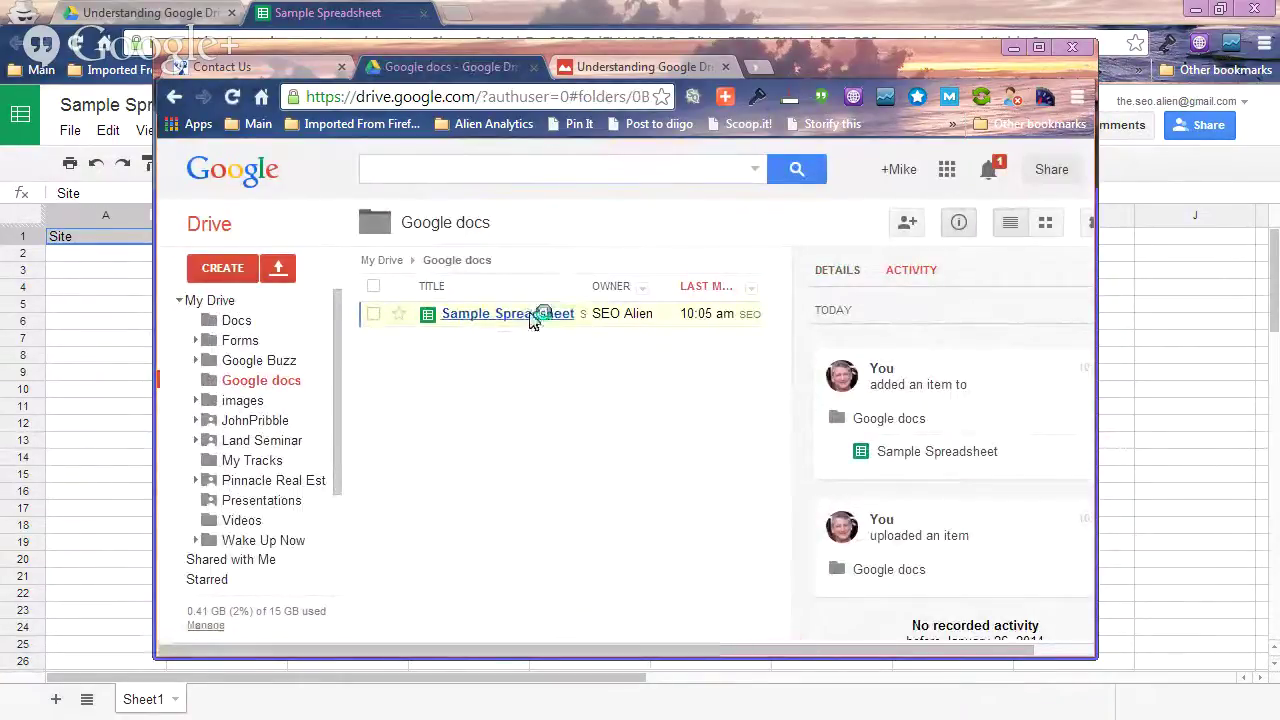
pyautogui.click(508, 314)
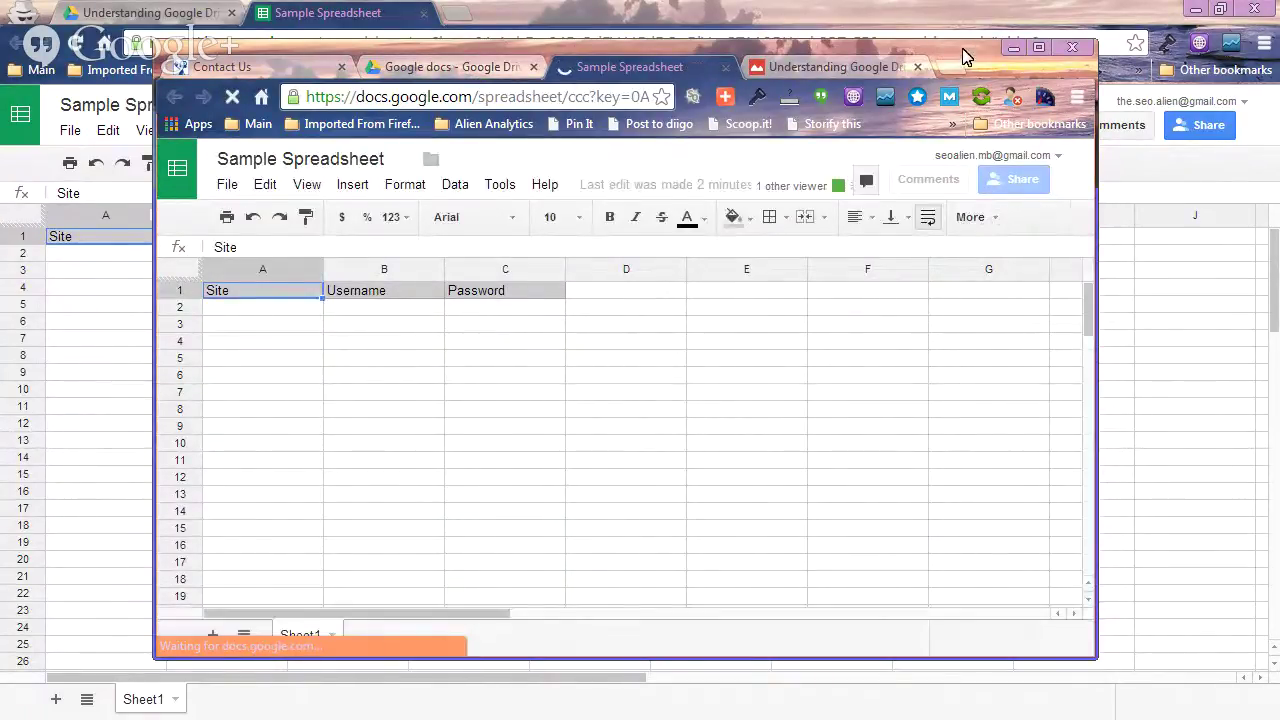
# - Return to the owner's spreadsheet window, select cell A3, check who else is viewing the file, and close the spreadsheet
pyautogui.click(1072, 47)
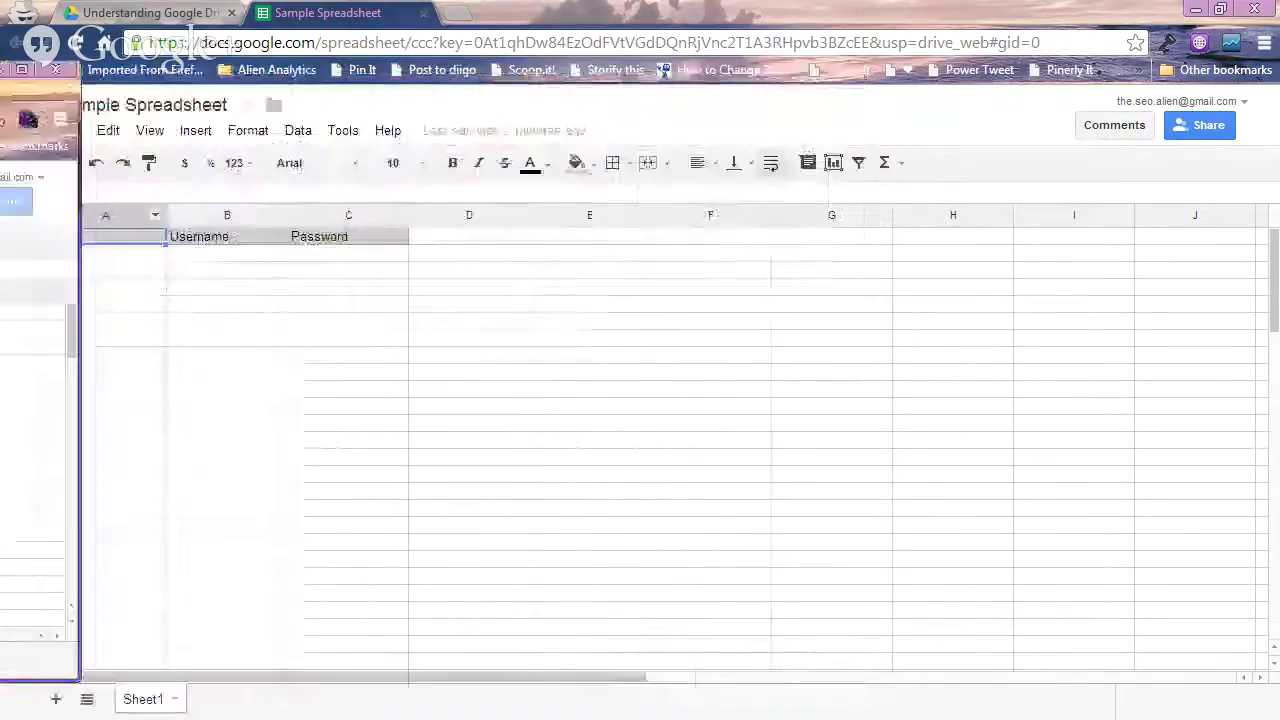
pyautogui.click(126, 258)
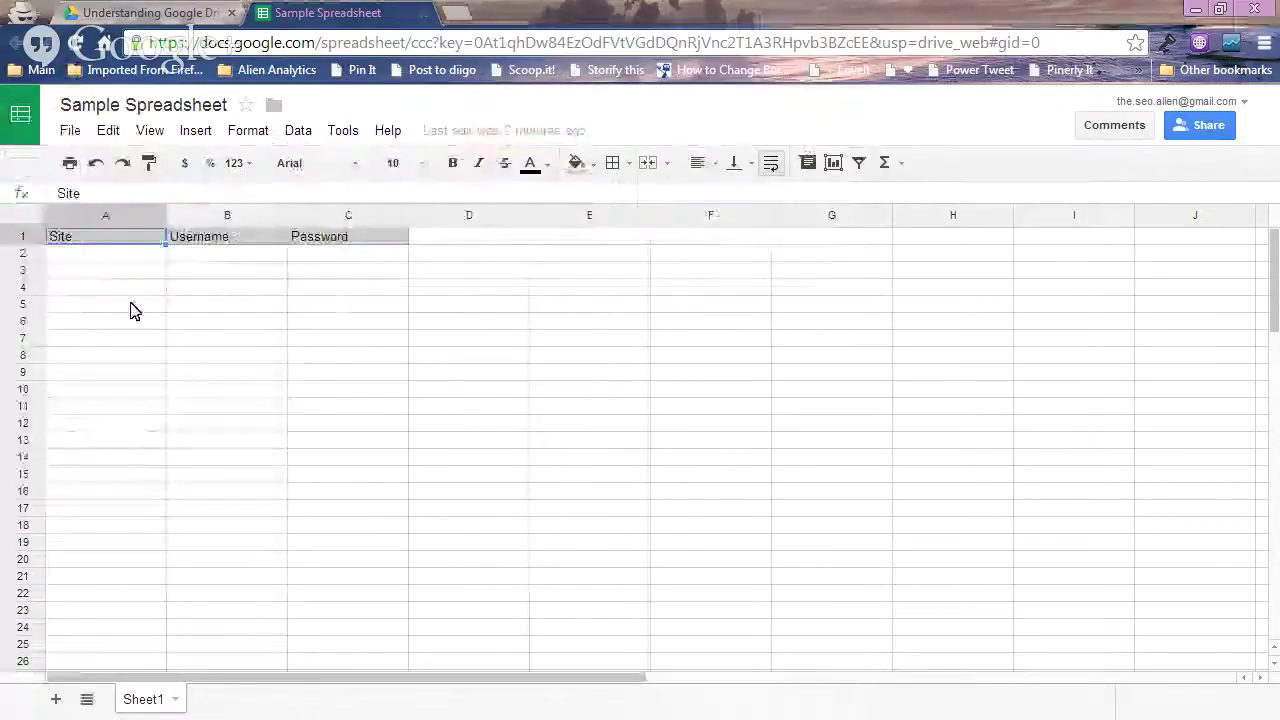
pyautogui.click(119, 270)
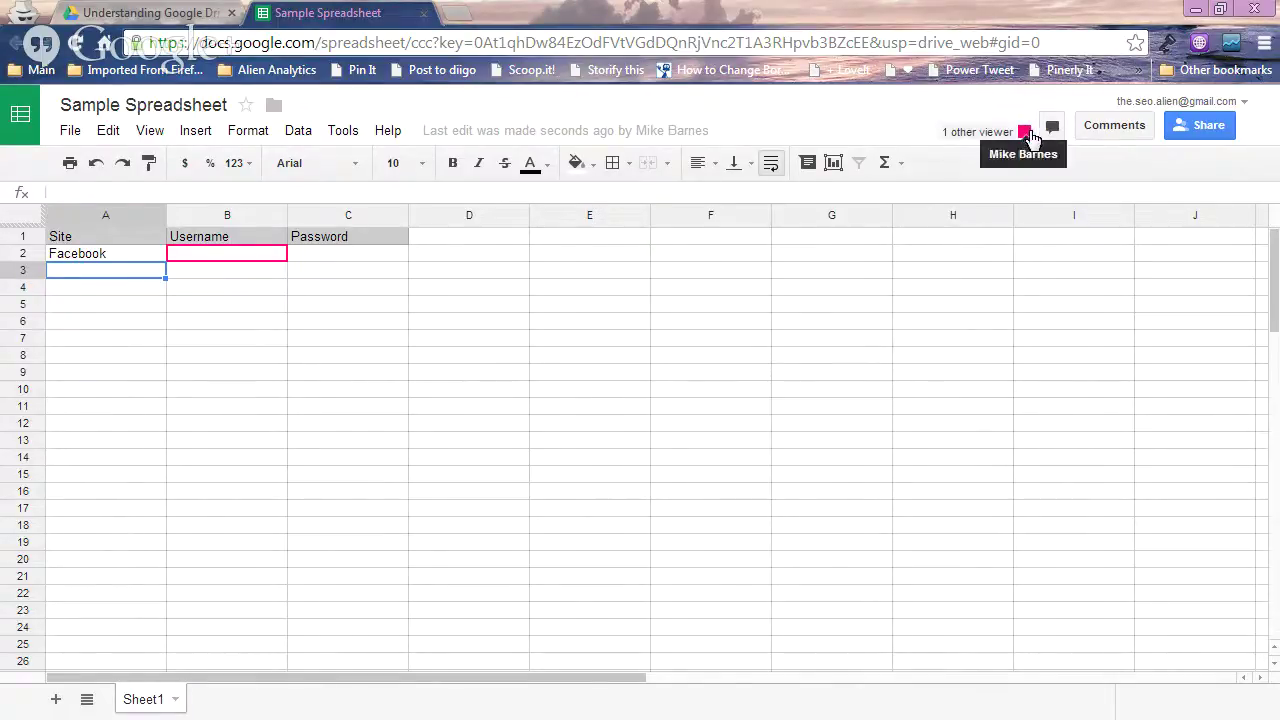
pyautogui.click(423, 13)
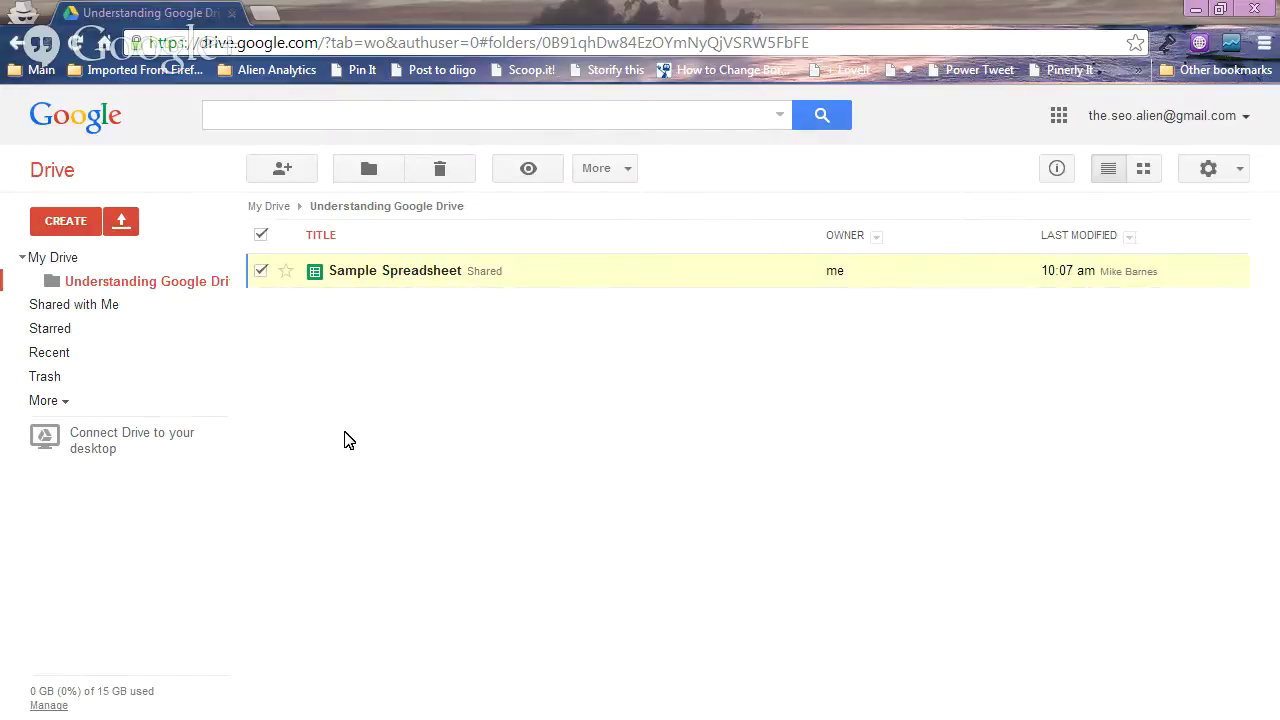
# - Create a new form titled "Google Drive Survey" with the Default theme
pyautogui.click(55, 224)
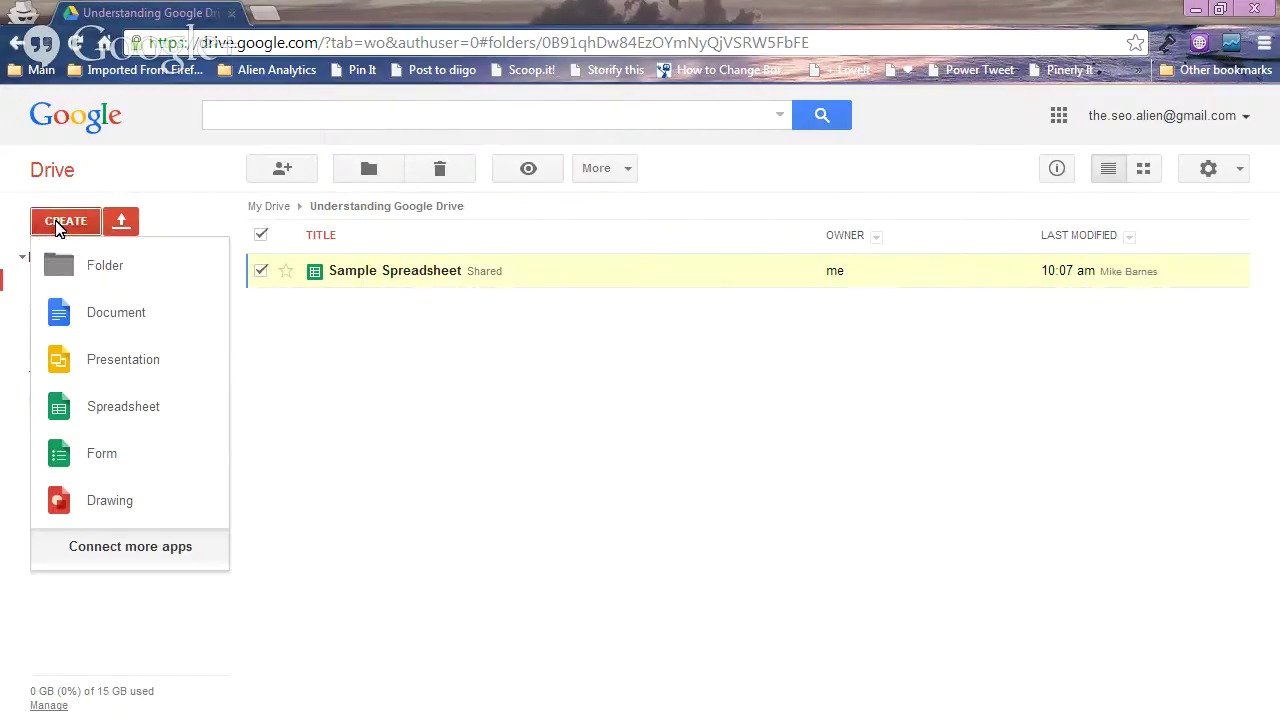
pyautogui.click(101, 456)
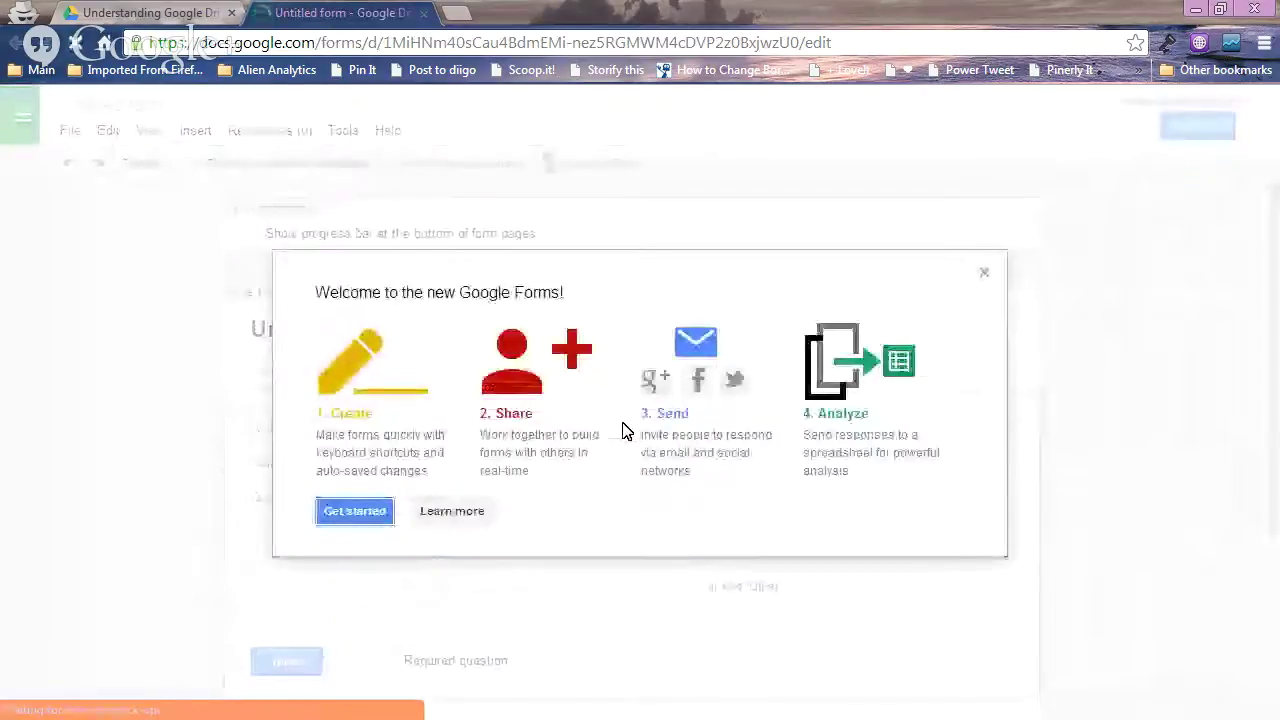
pyautogui.click(355, 513)
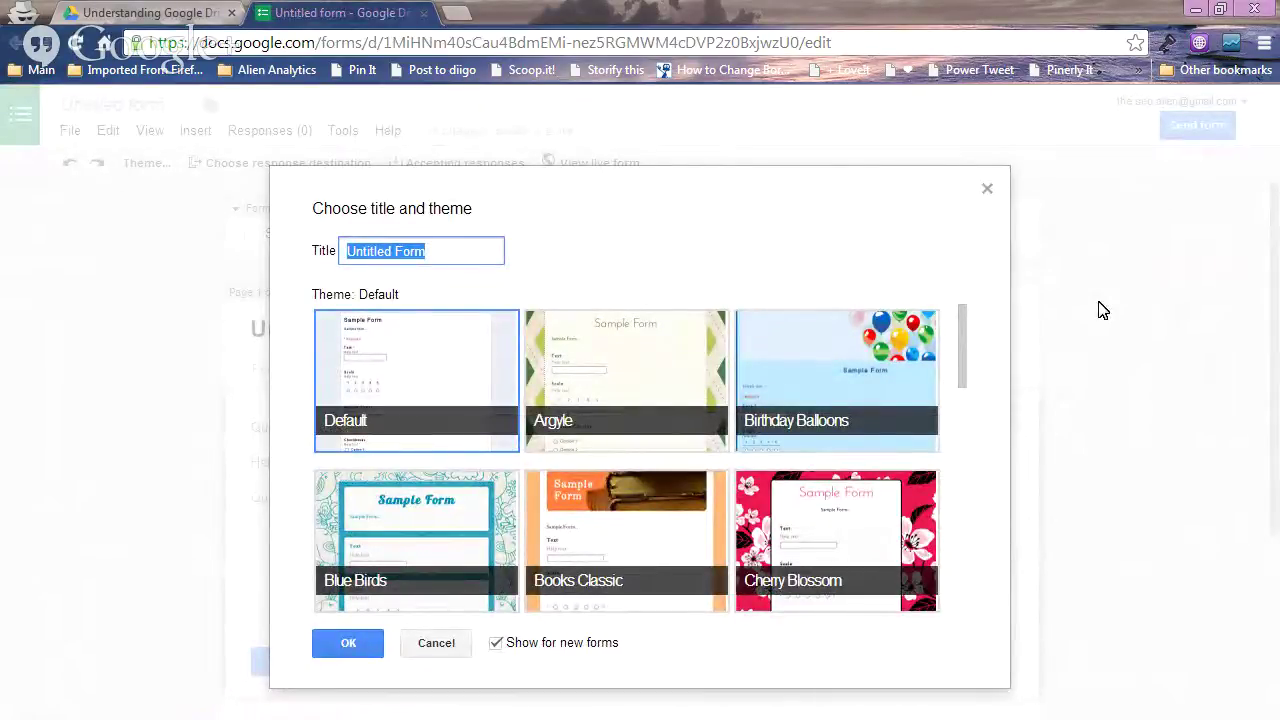
pyautogui.write('Go')
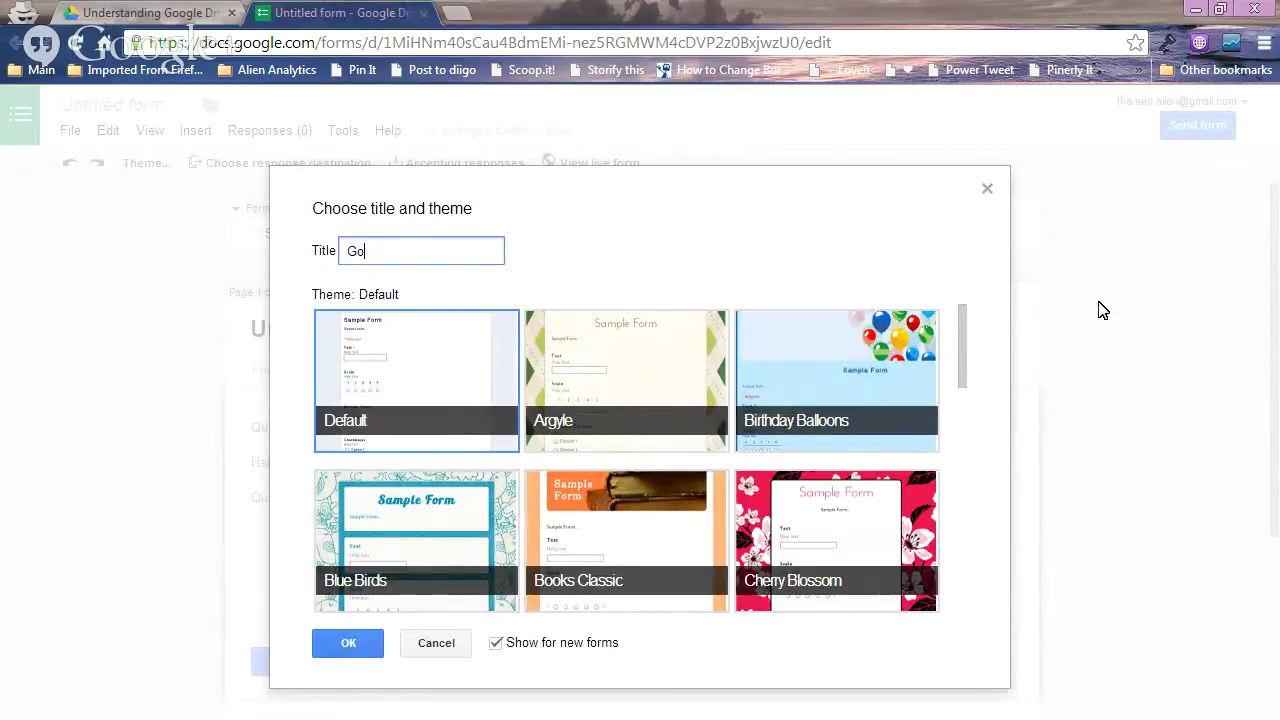
pyautogui.write('ogle Drive Survey')
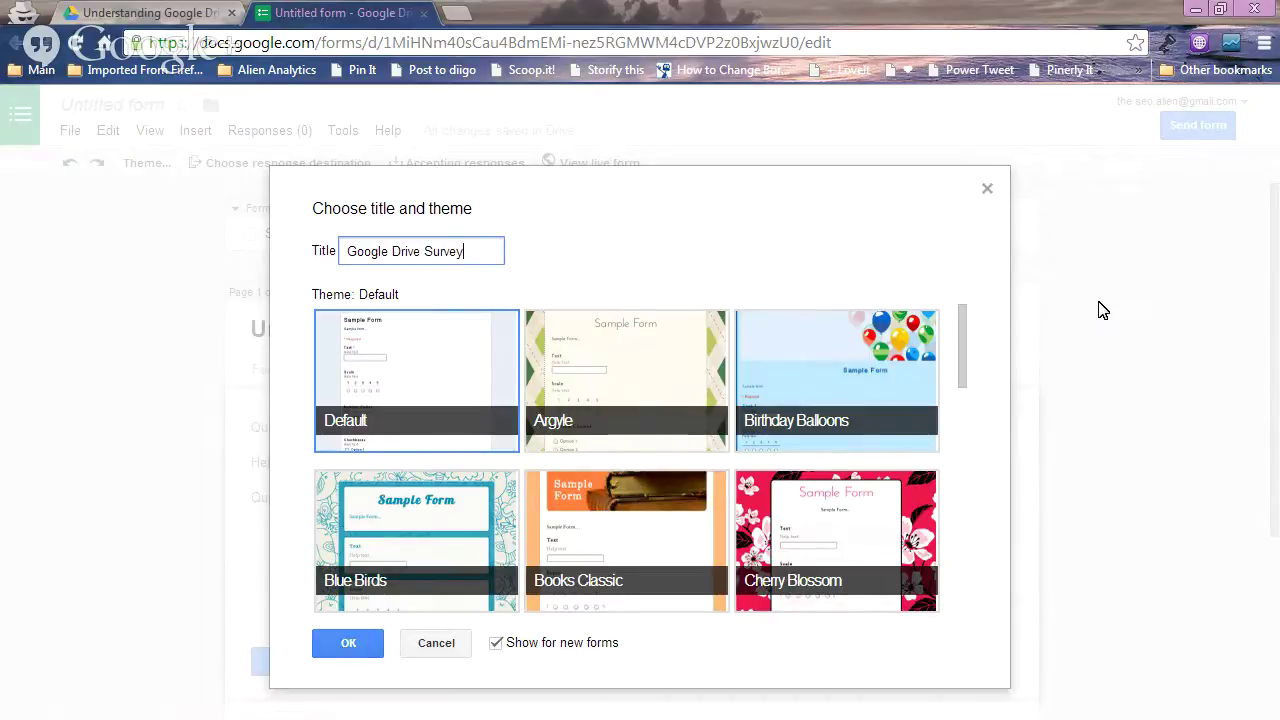
pyautogui.click(418, 383)
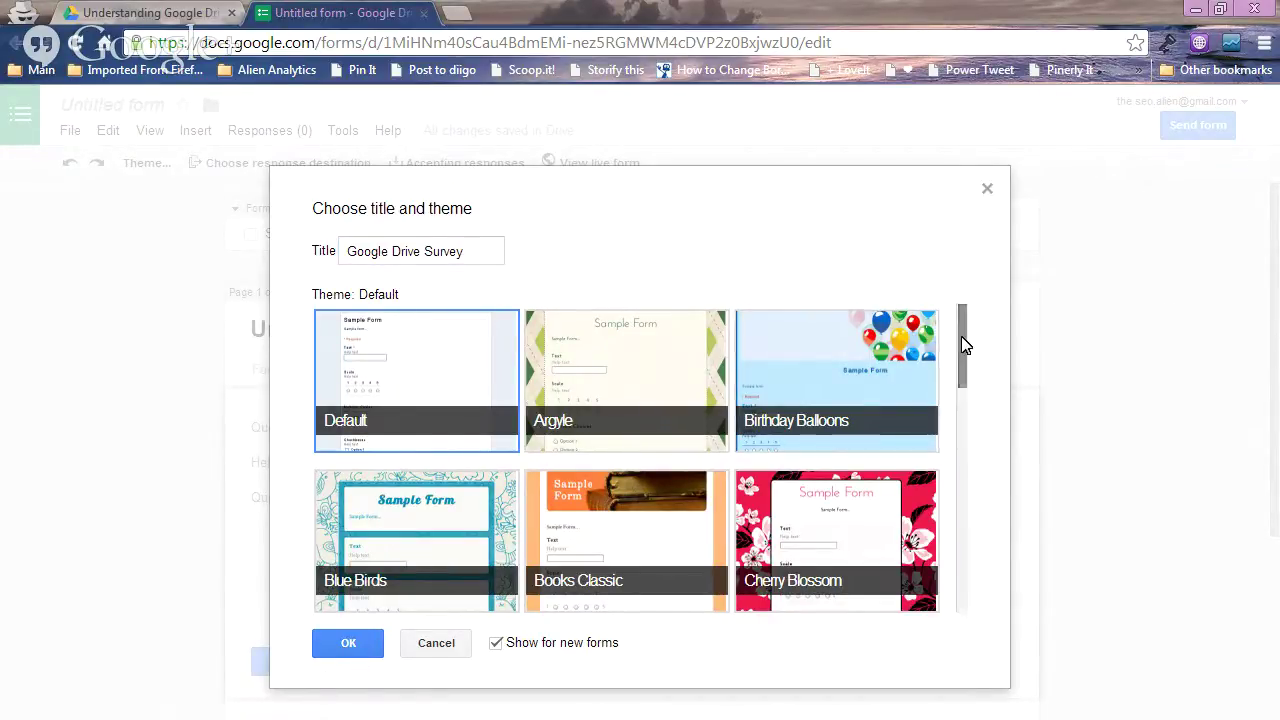
pyautogui.moveTo(958, 345); pyautogui.dragTo(955, 545)
pyautogui.click(340, 655)
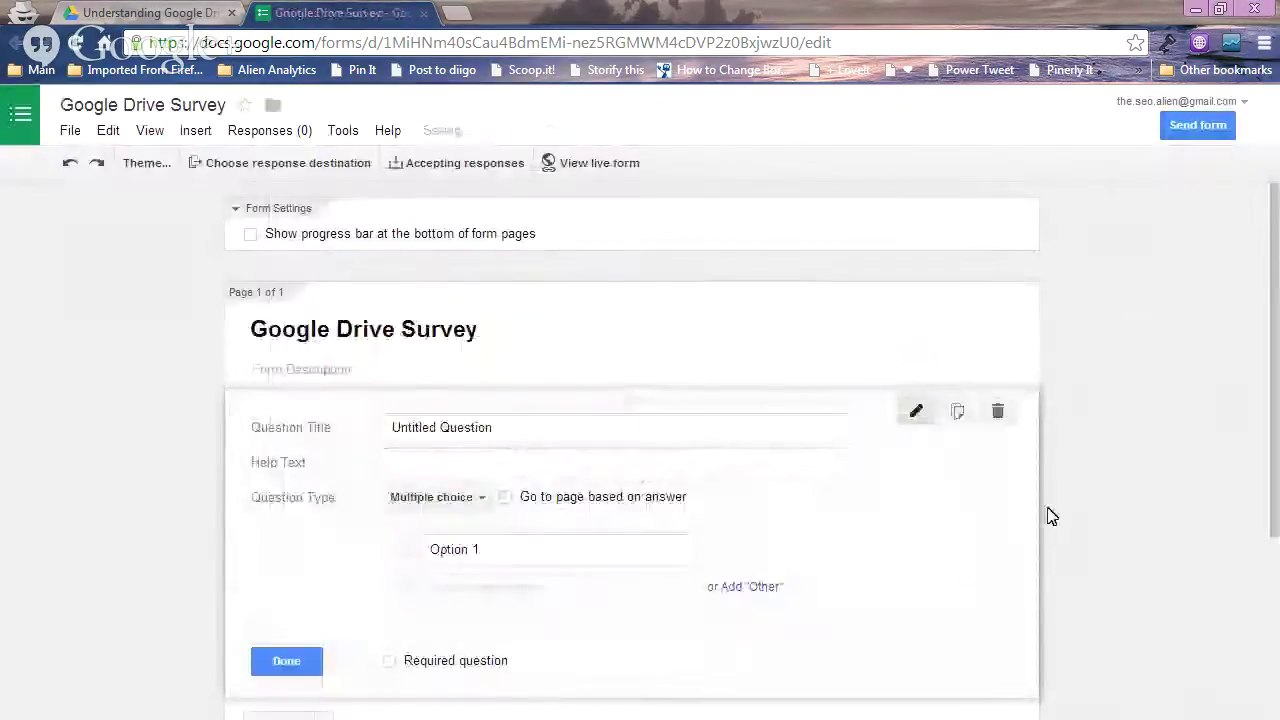
# - Replace the first question's title with "Do you use Google Drive"
pyautogui.click(541, 427)
pyautogui.moveTo(541, 427); pyautogui.dragTo(362, 425)
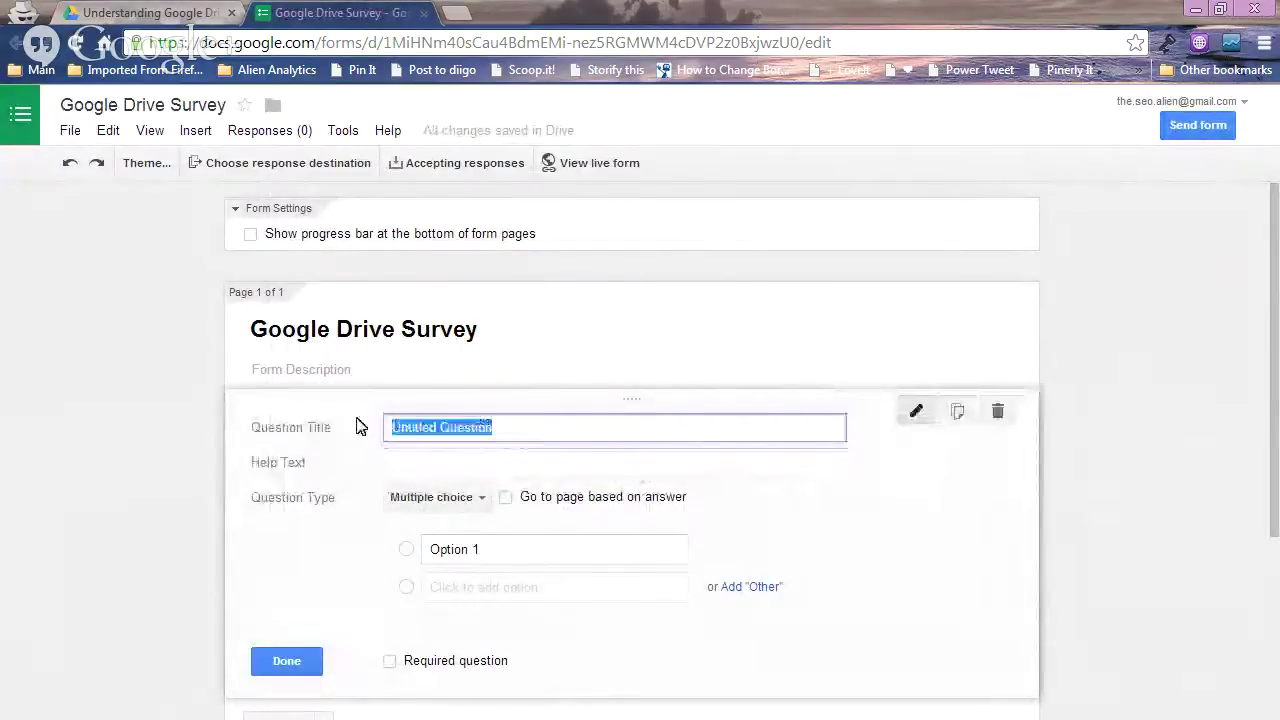
pyautogui.write('W')
pyautogui.press('BackSpace')
pyautogui.write('D')
pyautogui.press('BackSpace')
pyautogui.write('Do you use Google Drive')
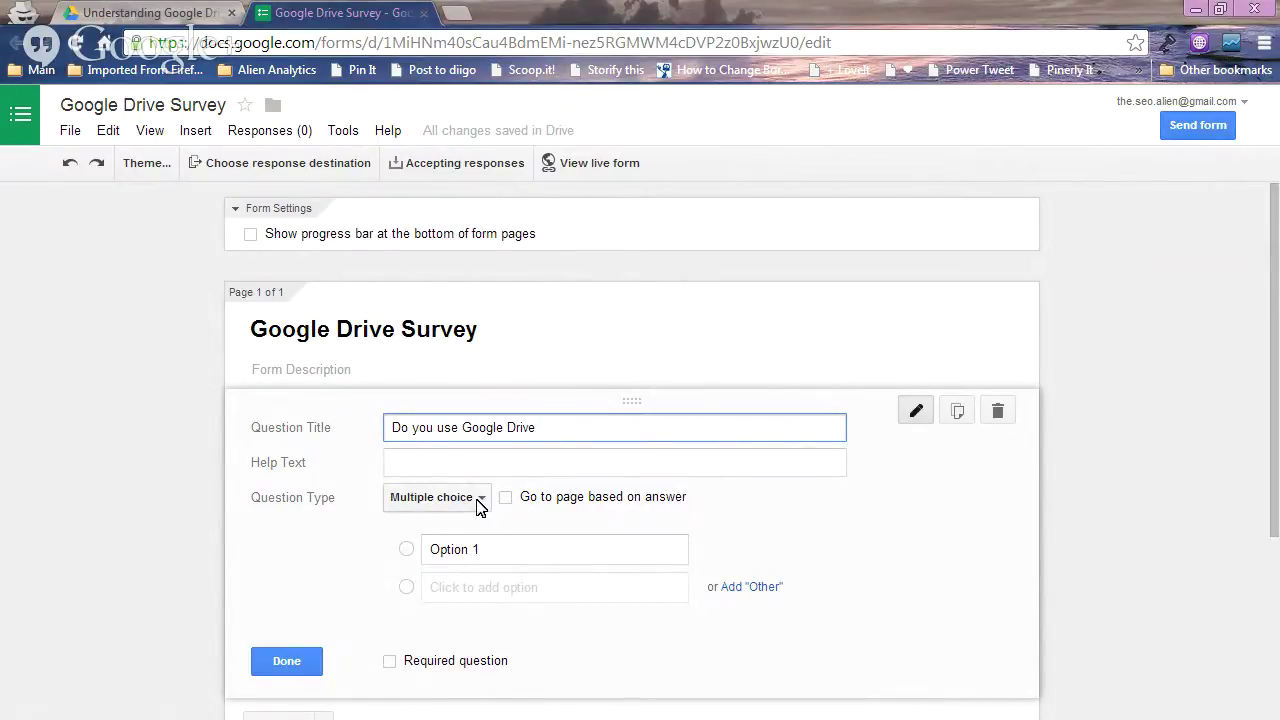
# - Keep the first question as Multiple choice, enter the options "Yes" and "No", and finish editing it
pyautogui.scroll(-1, 480, 449)
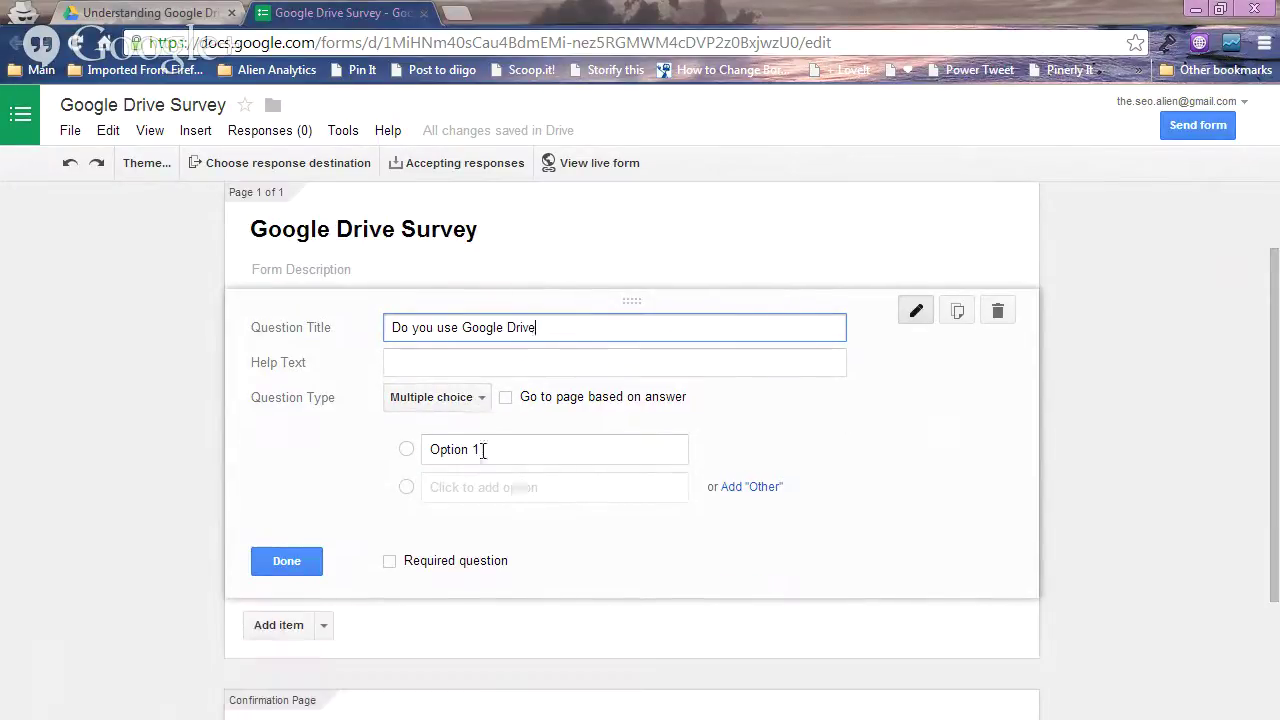
pyautogui.click(478, 405)
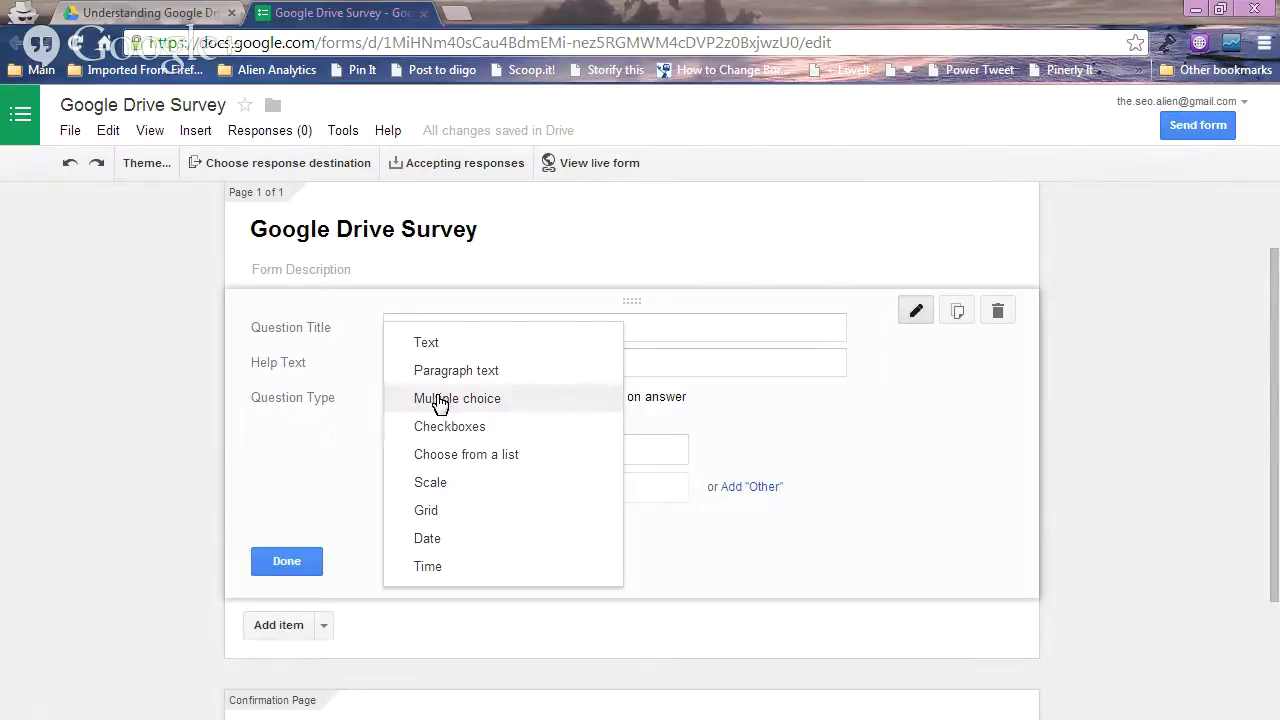
pyautogui.click(434, 399)
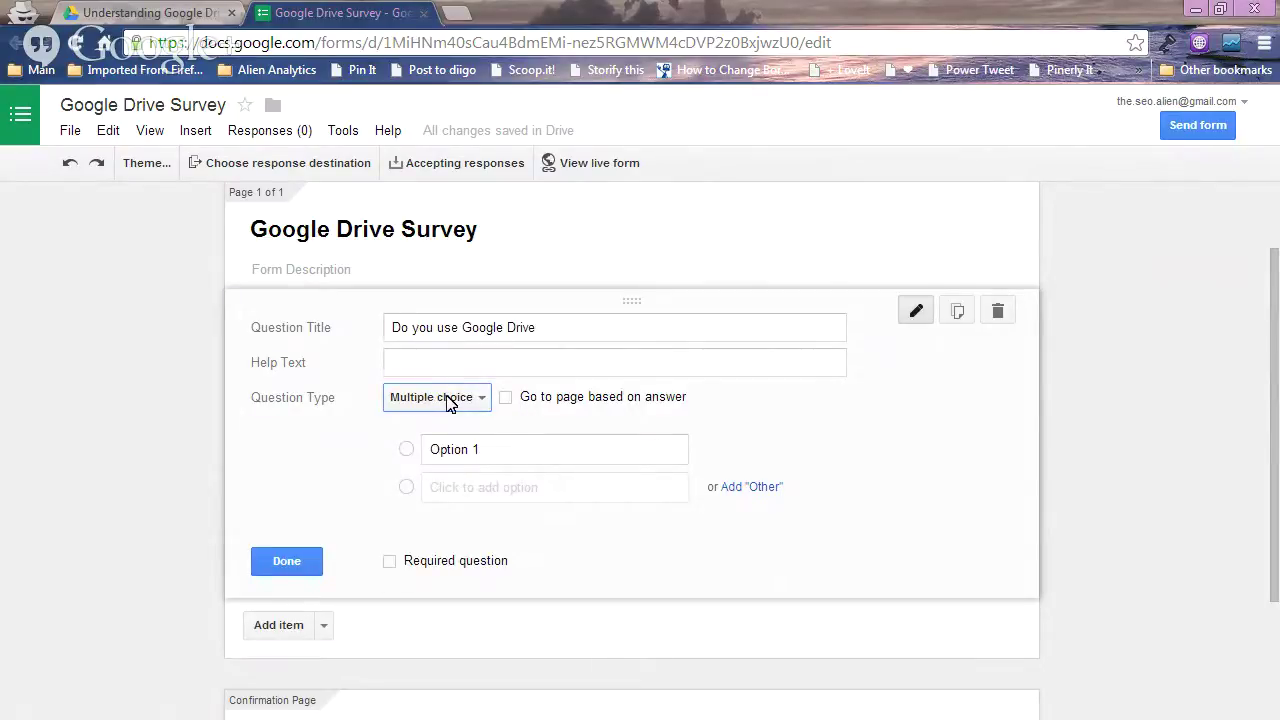
pyautogui.click(484, 448)
pyautogui.write('Yes')
pyautogui.click(526, 487)
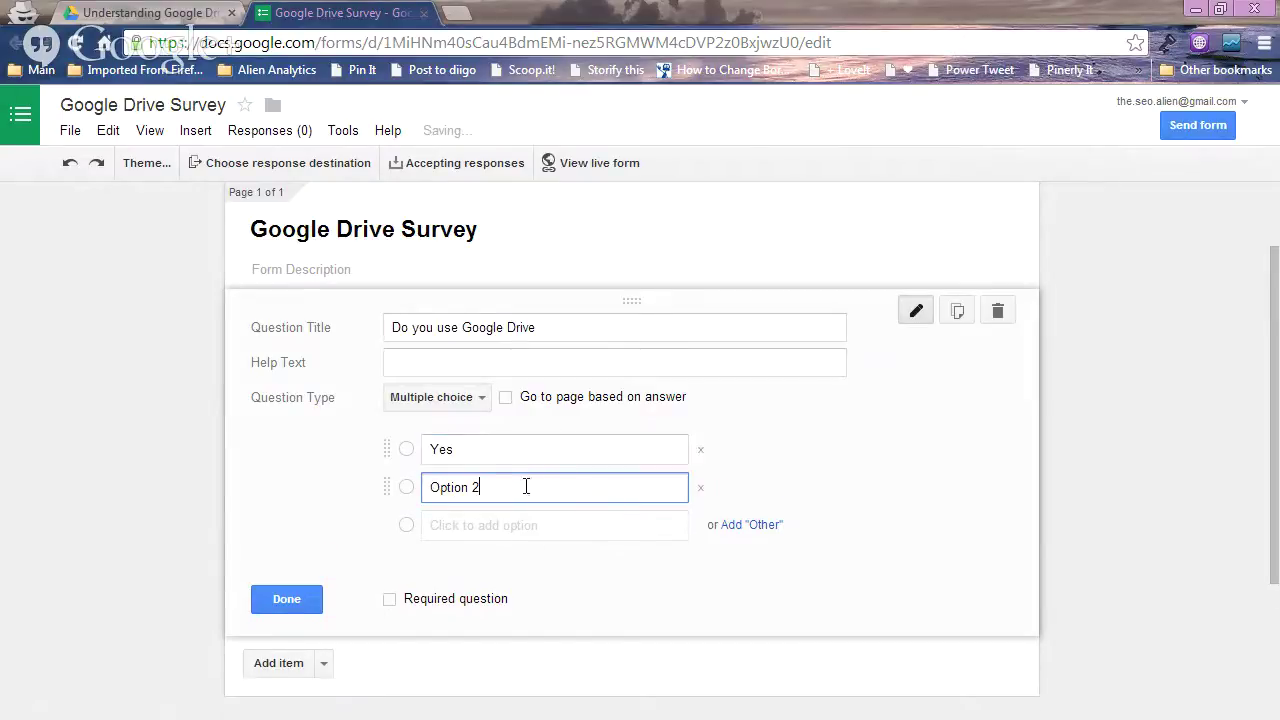
pyautogui.hotkey('ctrl', 'a')
pyautogui.write('N')
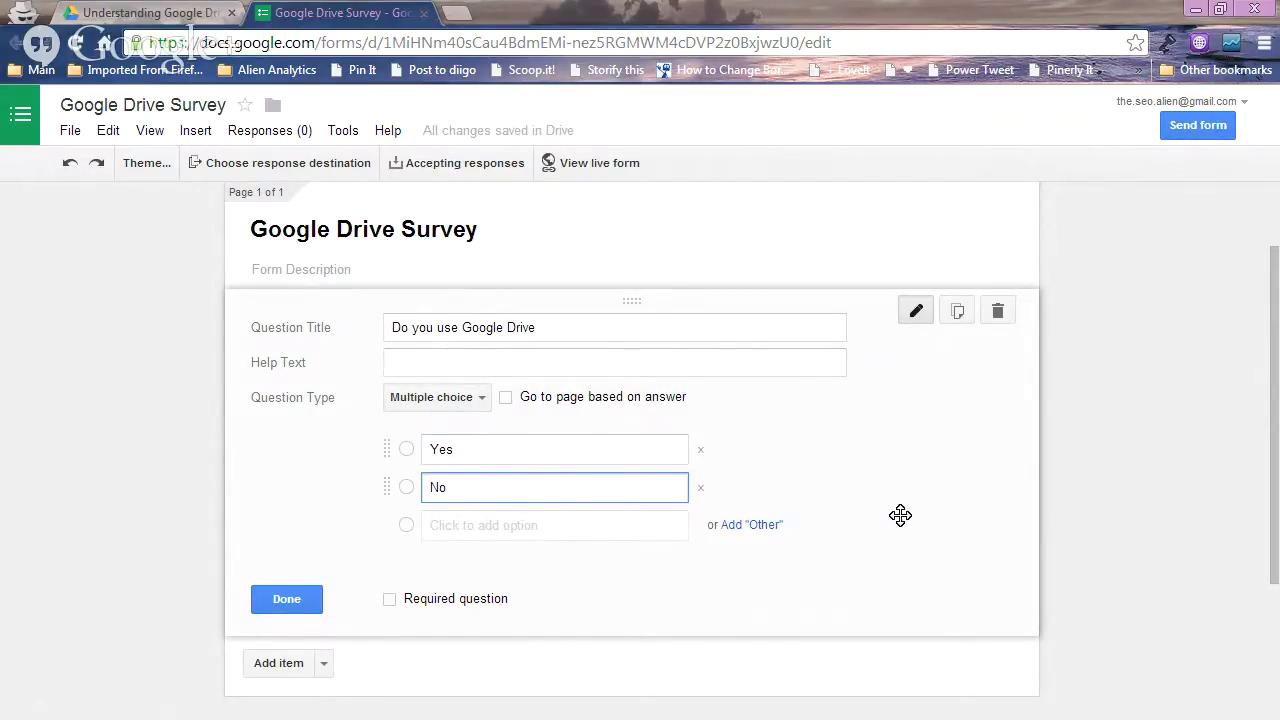
pyautogui.click(287, 603)
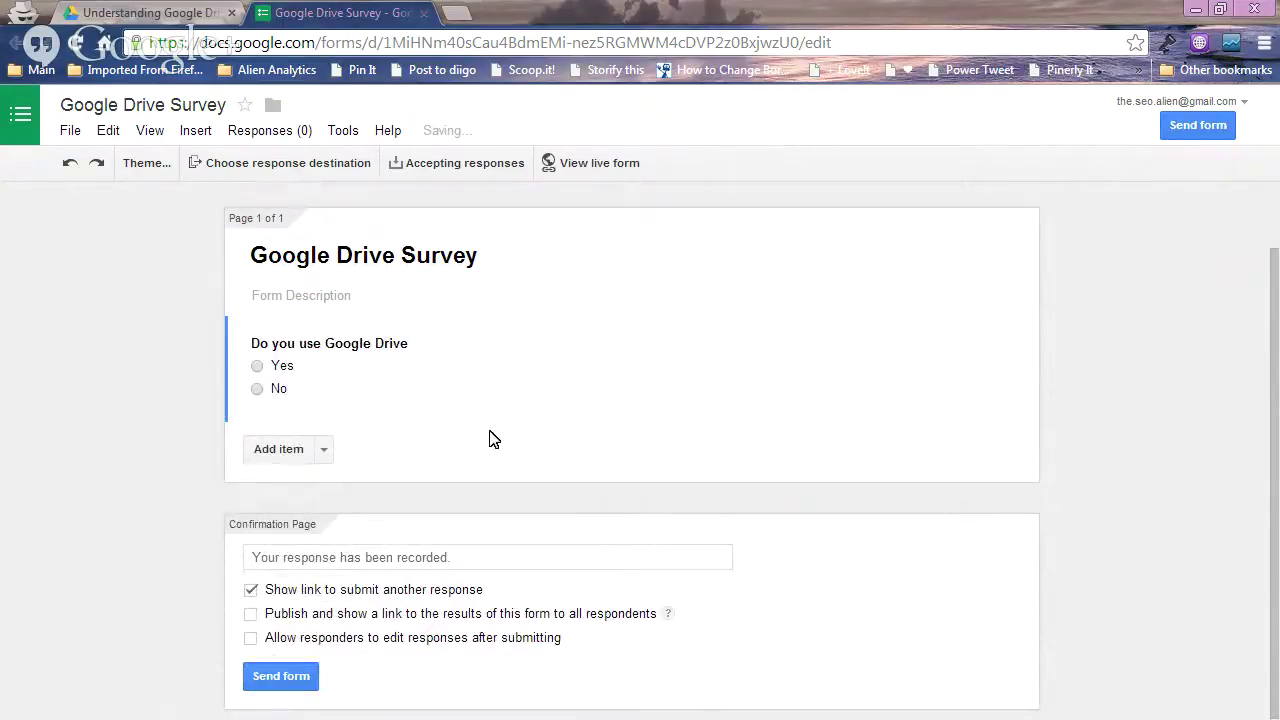
# - Reopen the "Do you use Google Drive" question and make it a required question
pyautogui.click(919, 345)
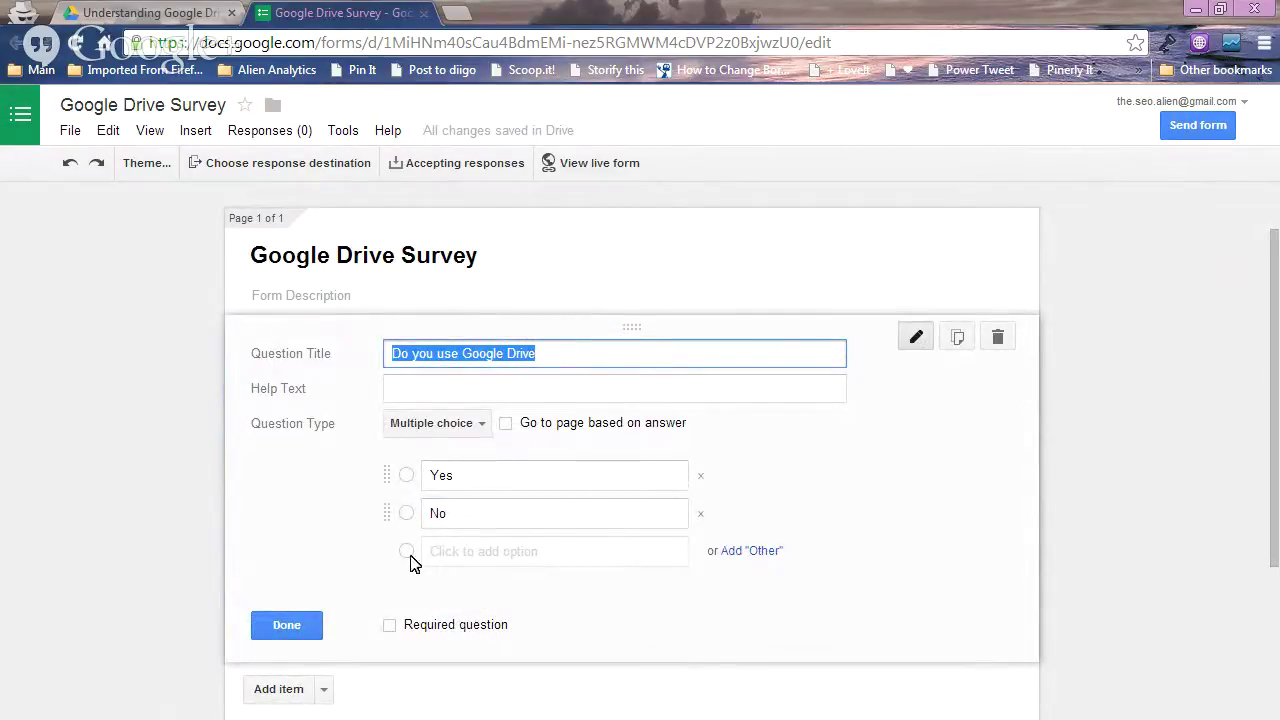
pyautogui.click(390, 627)
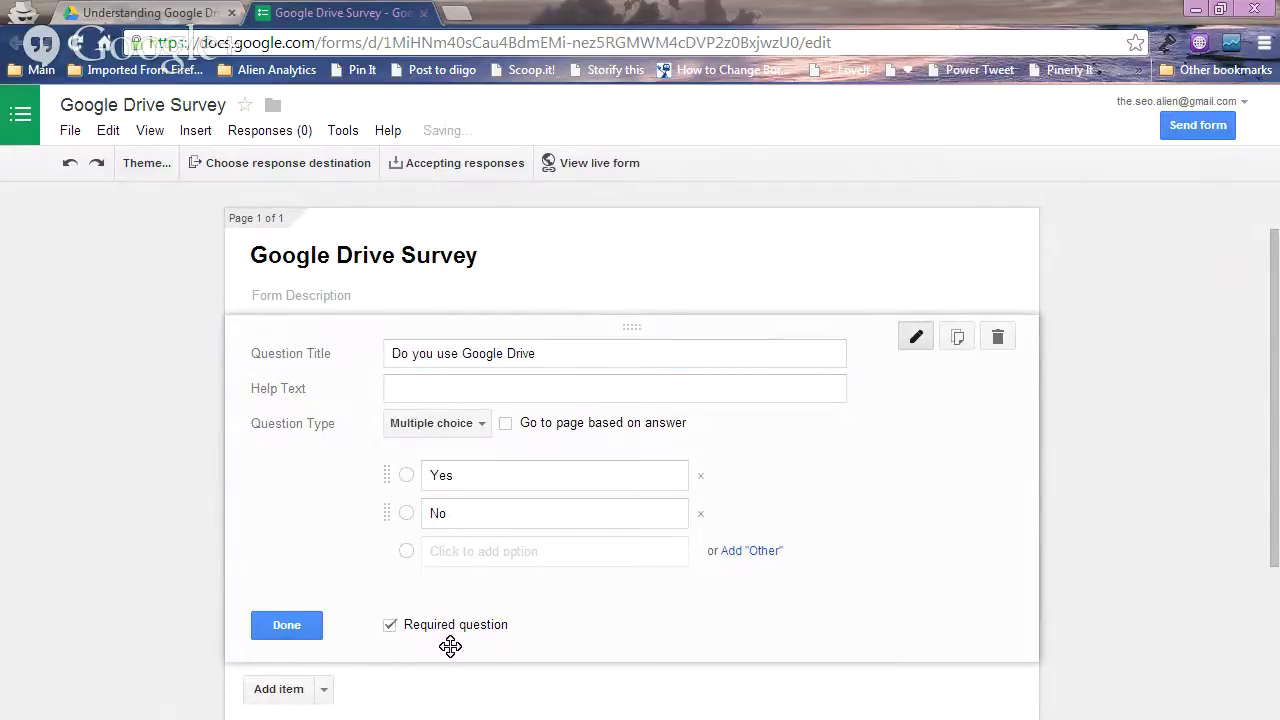
pyautogui.click(284, 626)
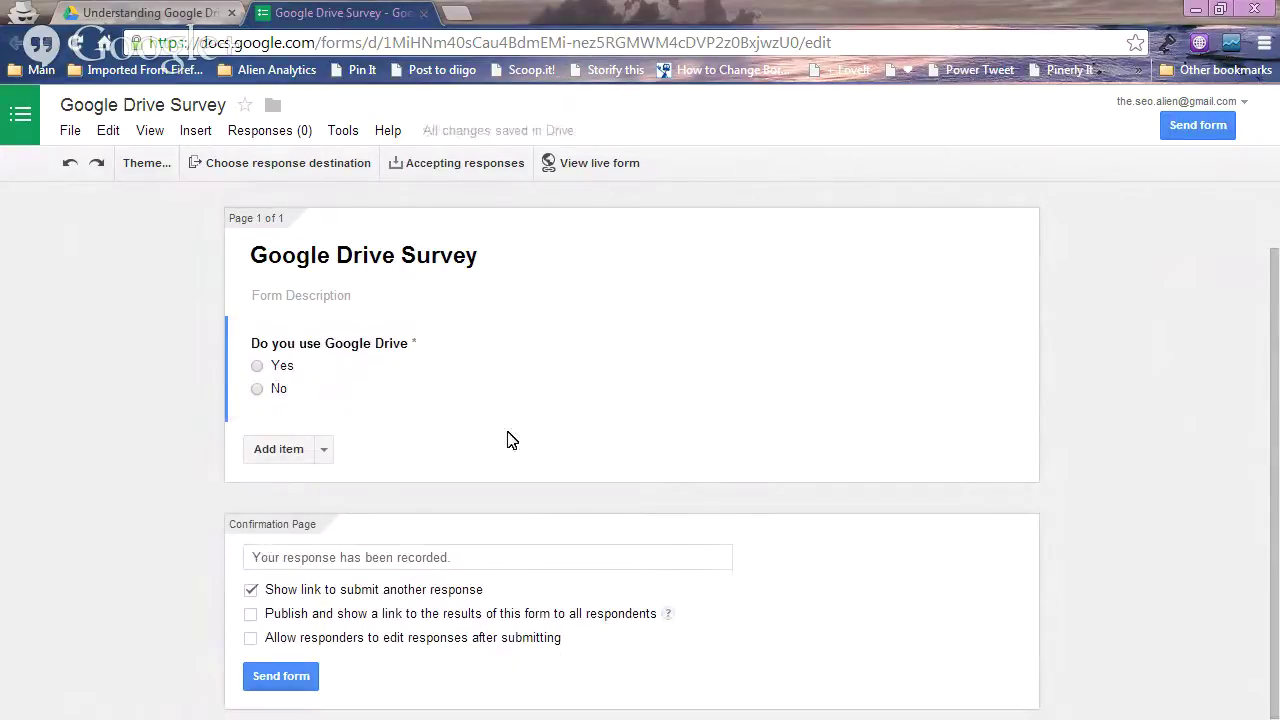
pyautogui.click(274, 451)
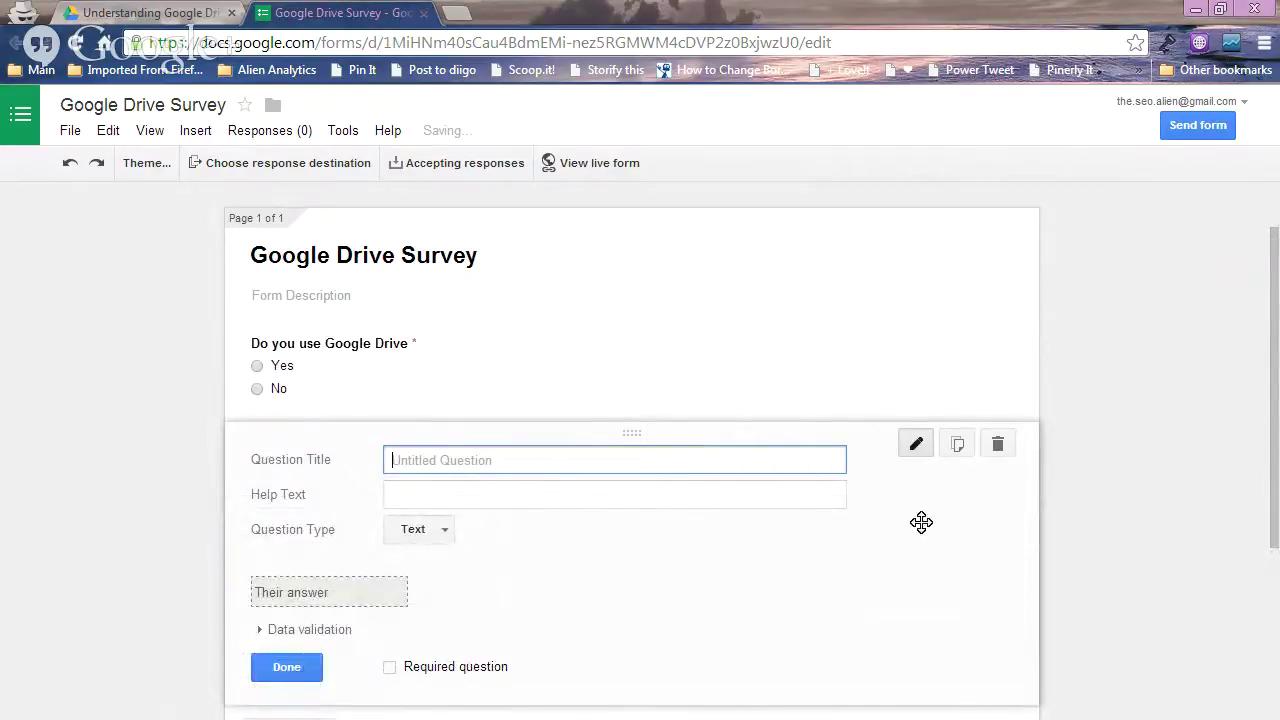
pyautogui.scroll(-1, 890, 505)
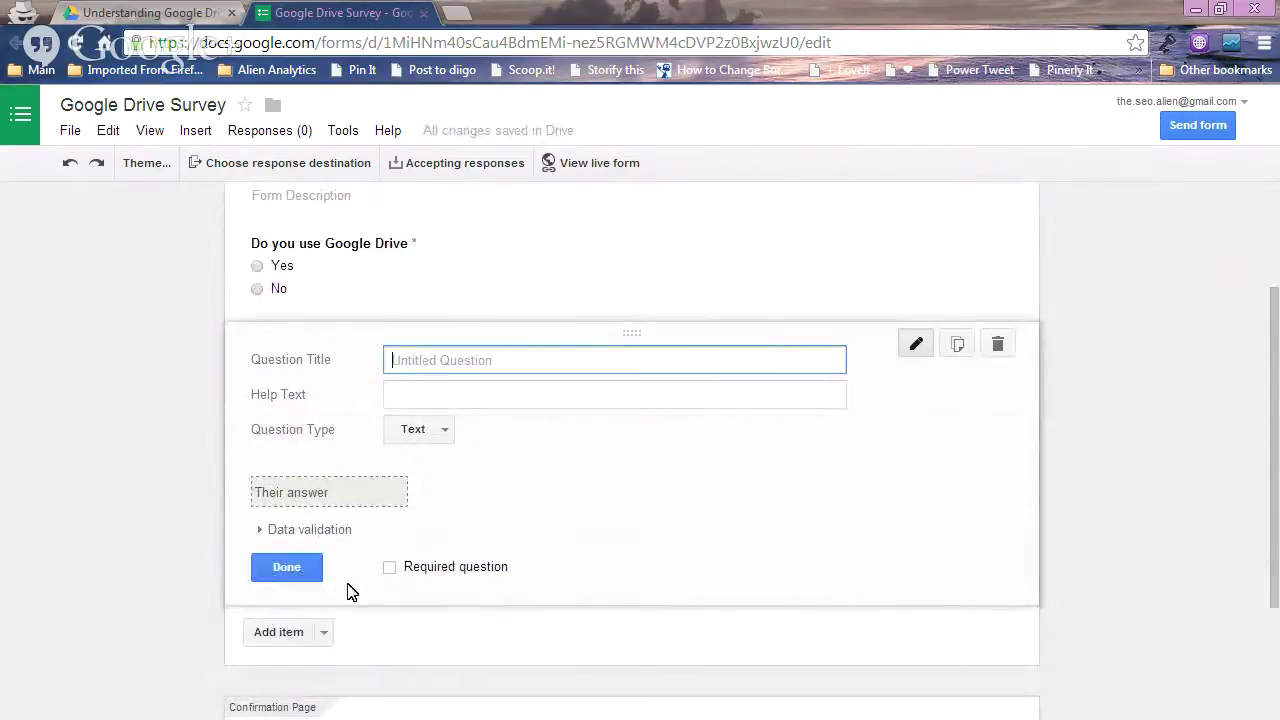
pyautogui.click(997, 350)
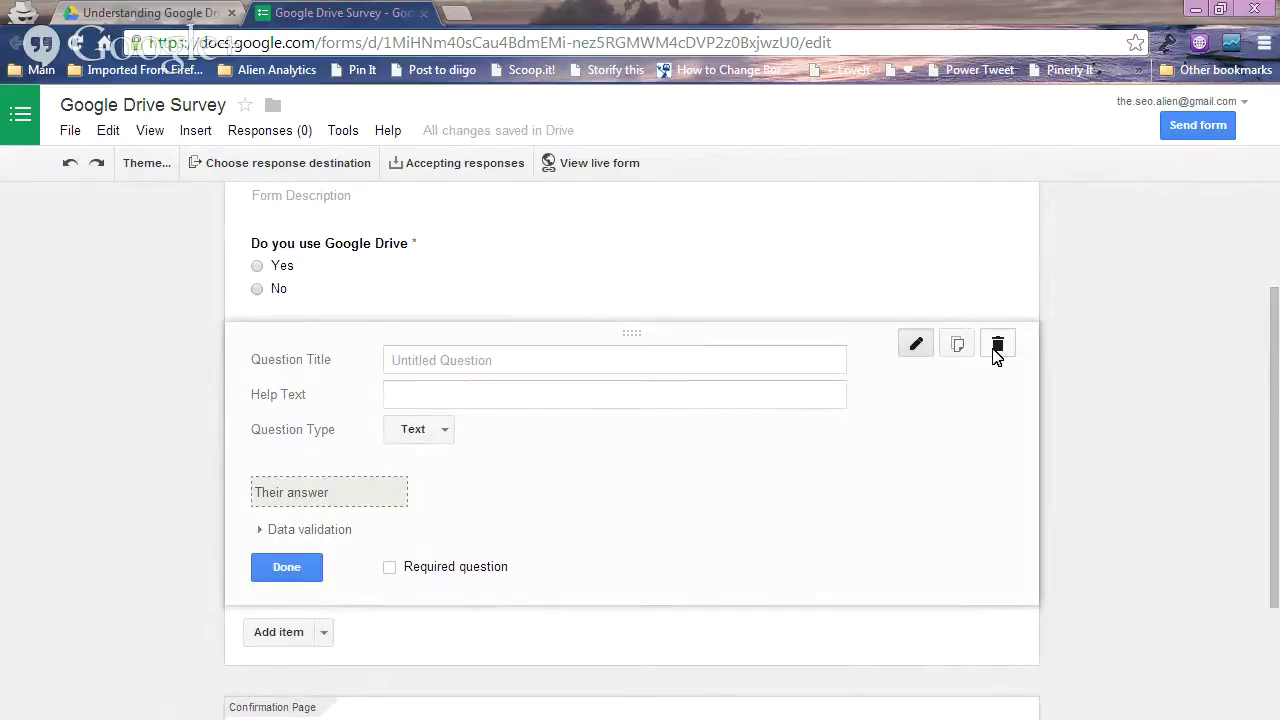
# - Add a multiple choice question titled "After watching this video will you try it more?"
pyautogui.click(324, 449)
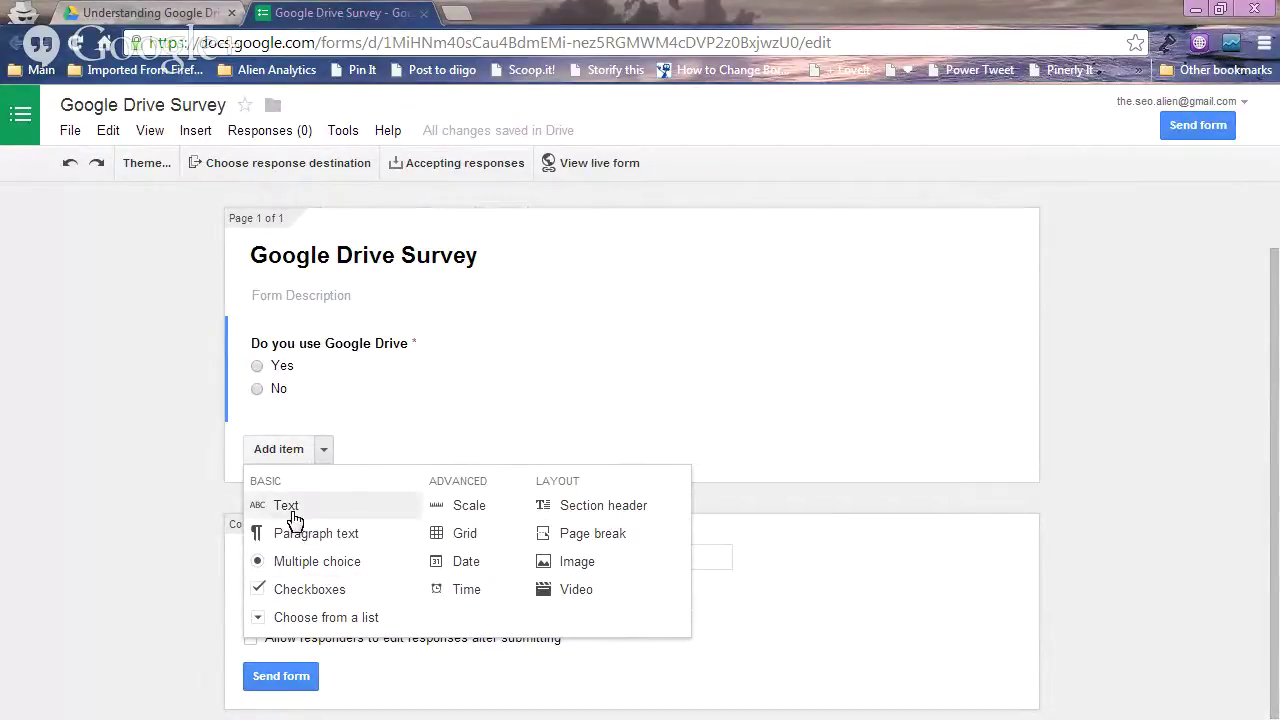
pyautogui.click(312, 566)
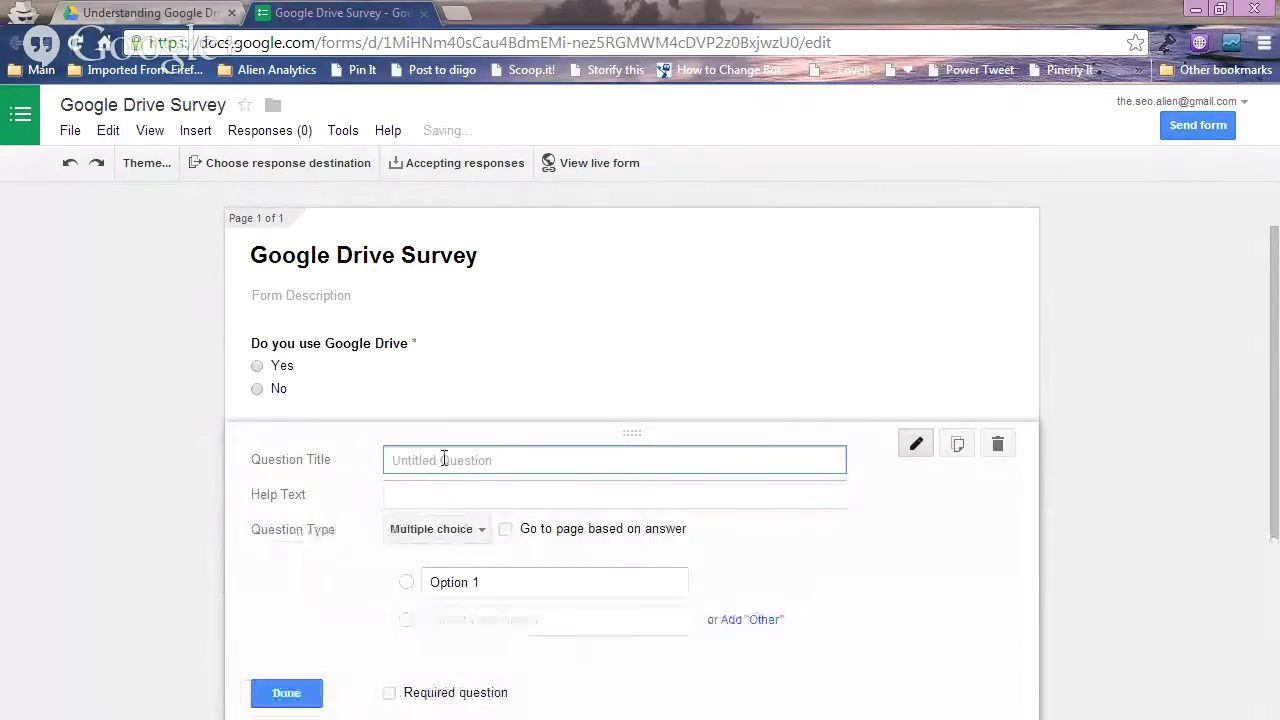
pyautogui.write('Aft')
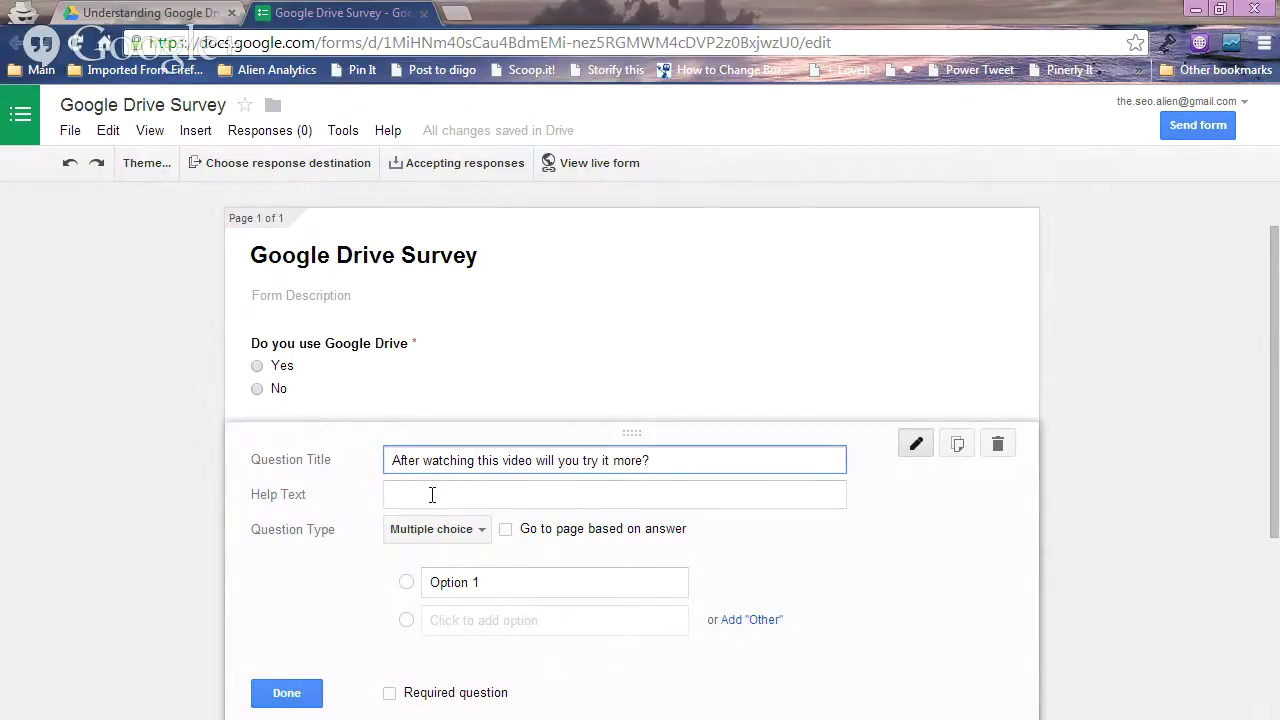
# - Give the second question the options "Yes" and "No", make it required, and finish editing it
pyautogui.click(502, 570)
pyautogui.write('Yes')
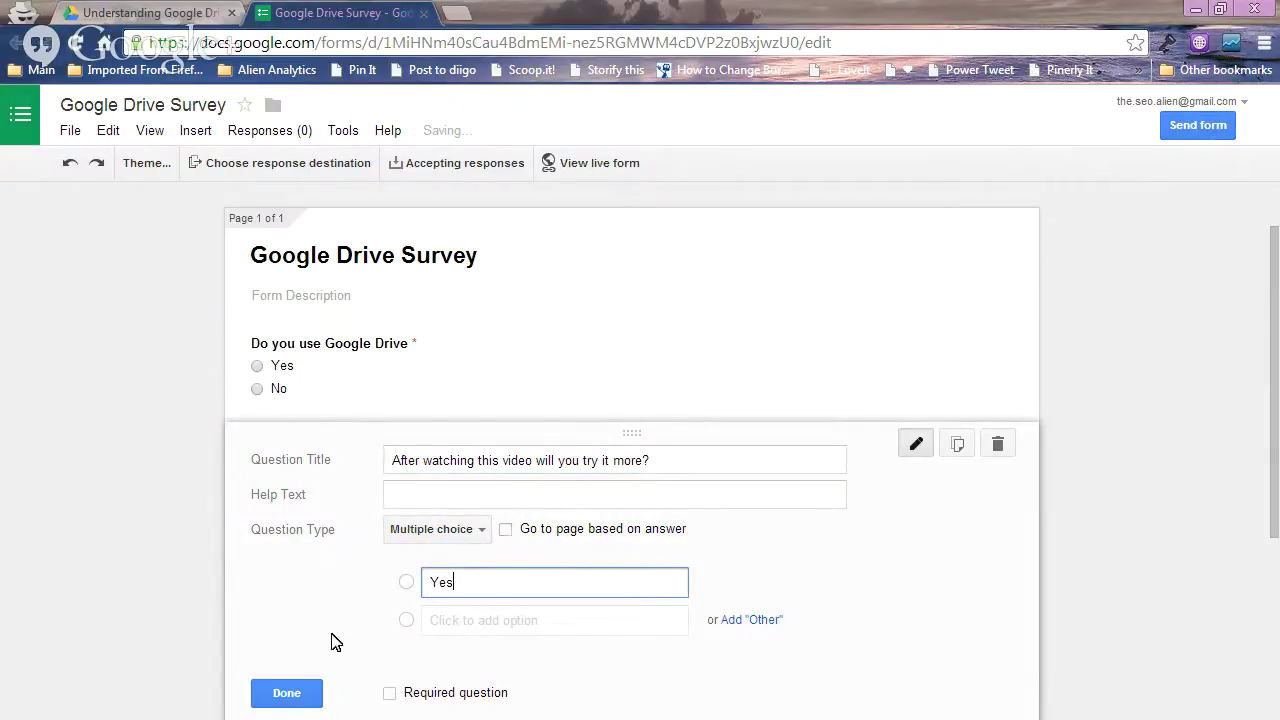
pyautogui.click(440, 620)
pyautogui.write('No')
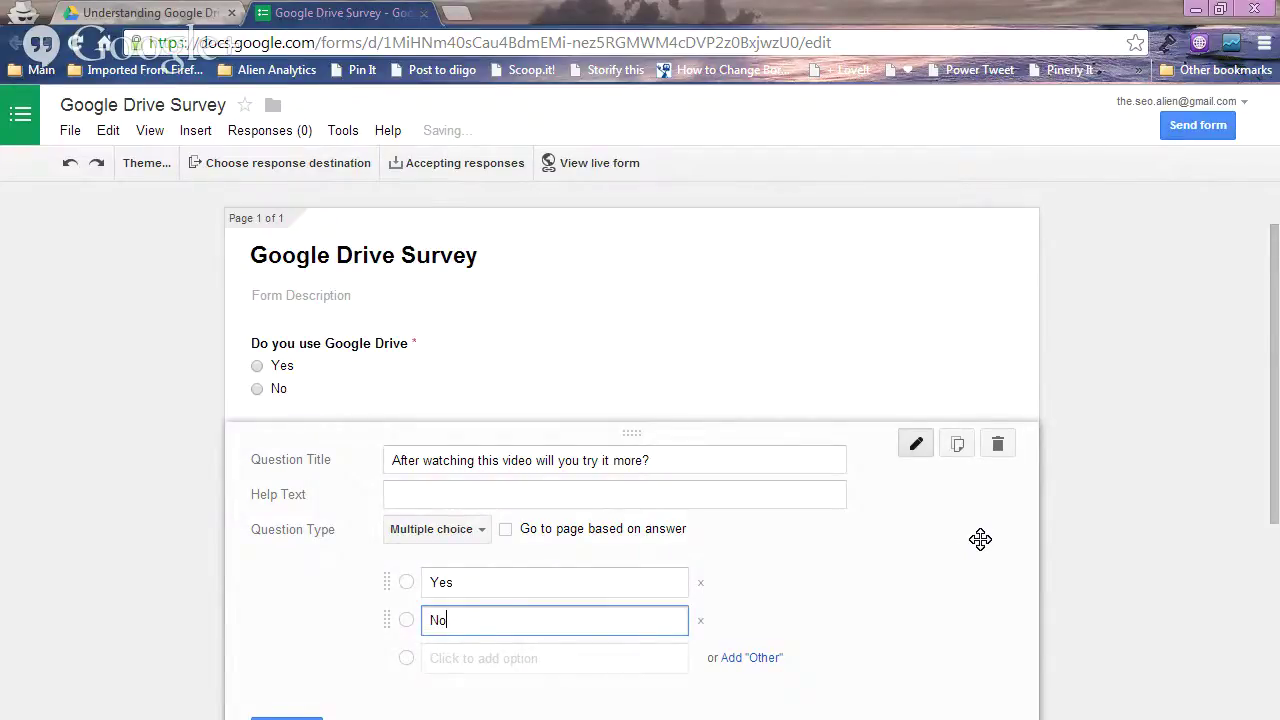
pyautogui.scroll(-2, 980, 540)
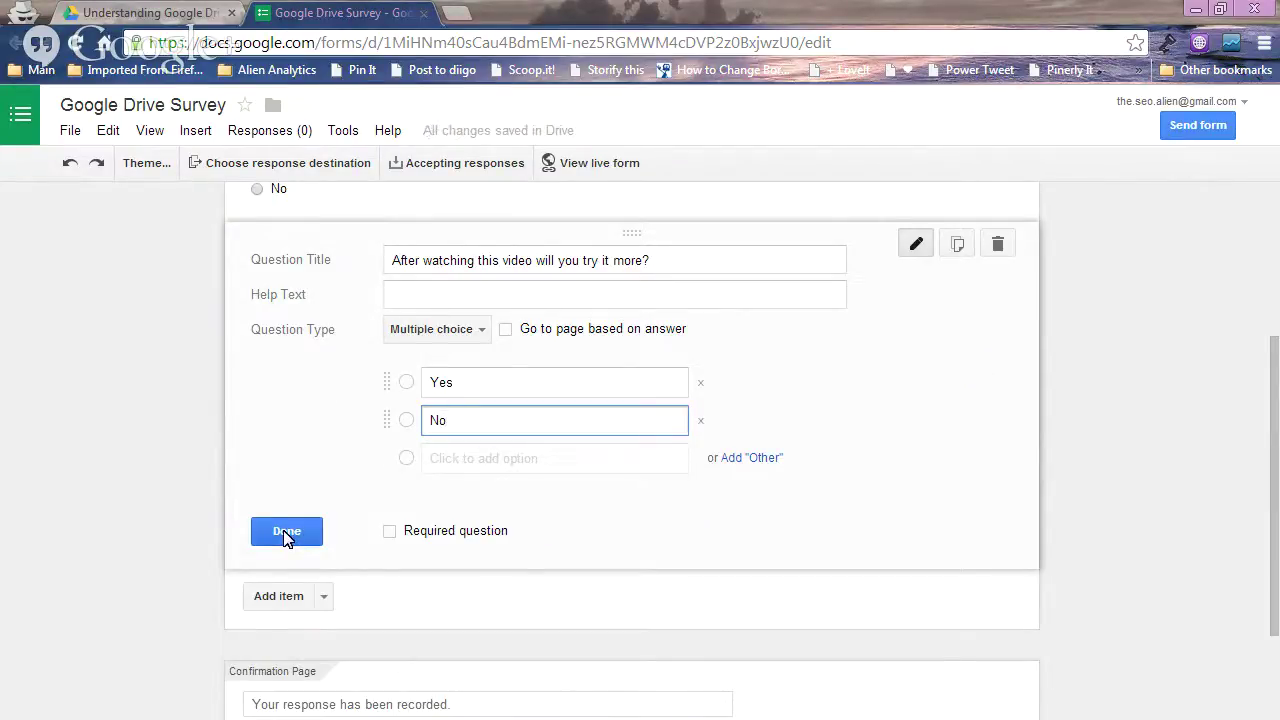
pyautogui.click(390, 531)
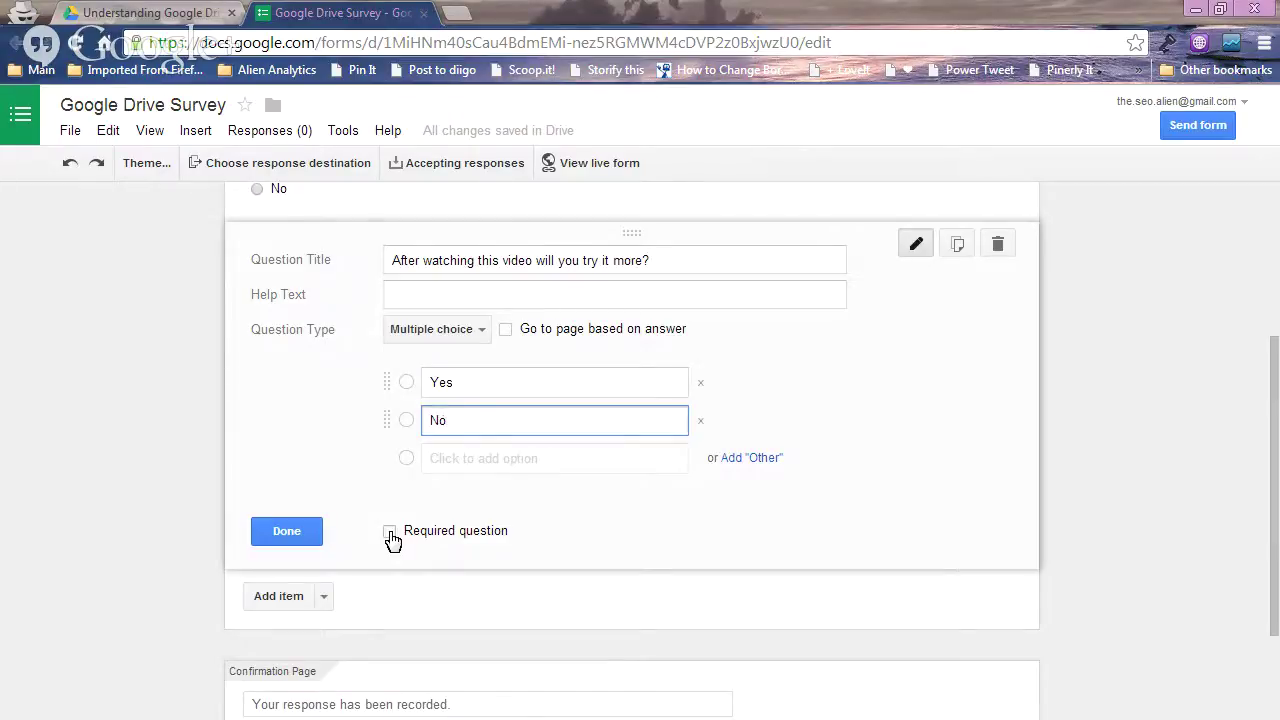
pyautogui.click(287, 533)
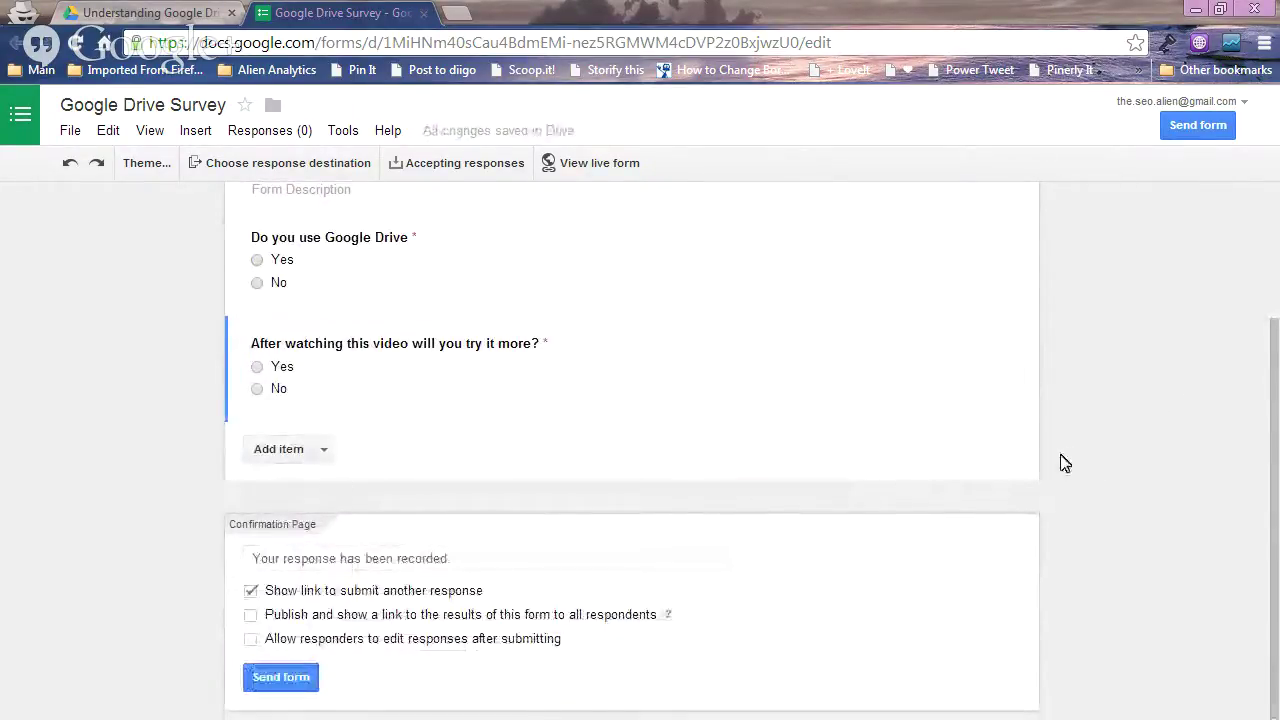
# - Add an image item below the second question by uploading the SEOAlienJoinOurNewsletter picture from the computer
pyautogui.scroll(2, 1063, 460)
pyautogui.scroll(-2, 1063, 460)
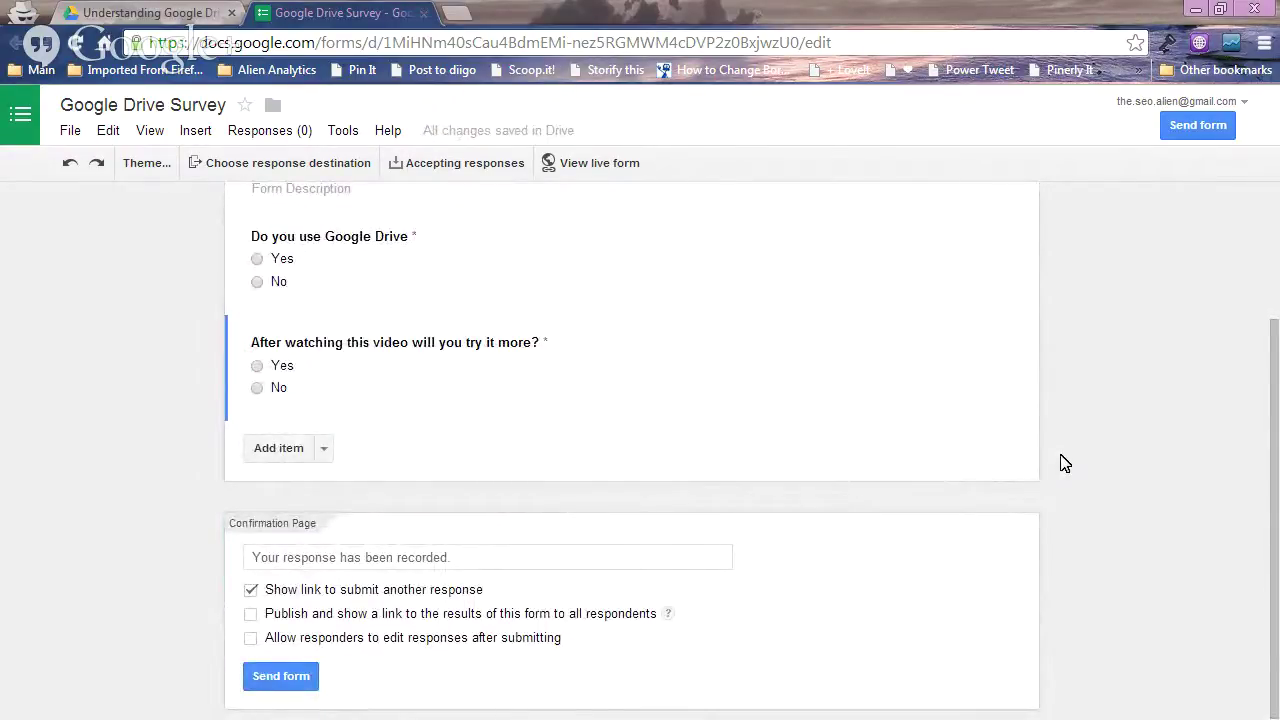
pyautogui.click(326, 450)
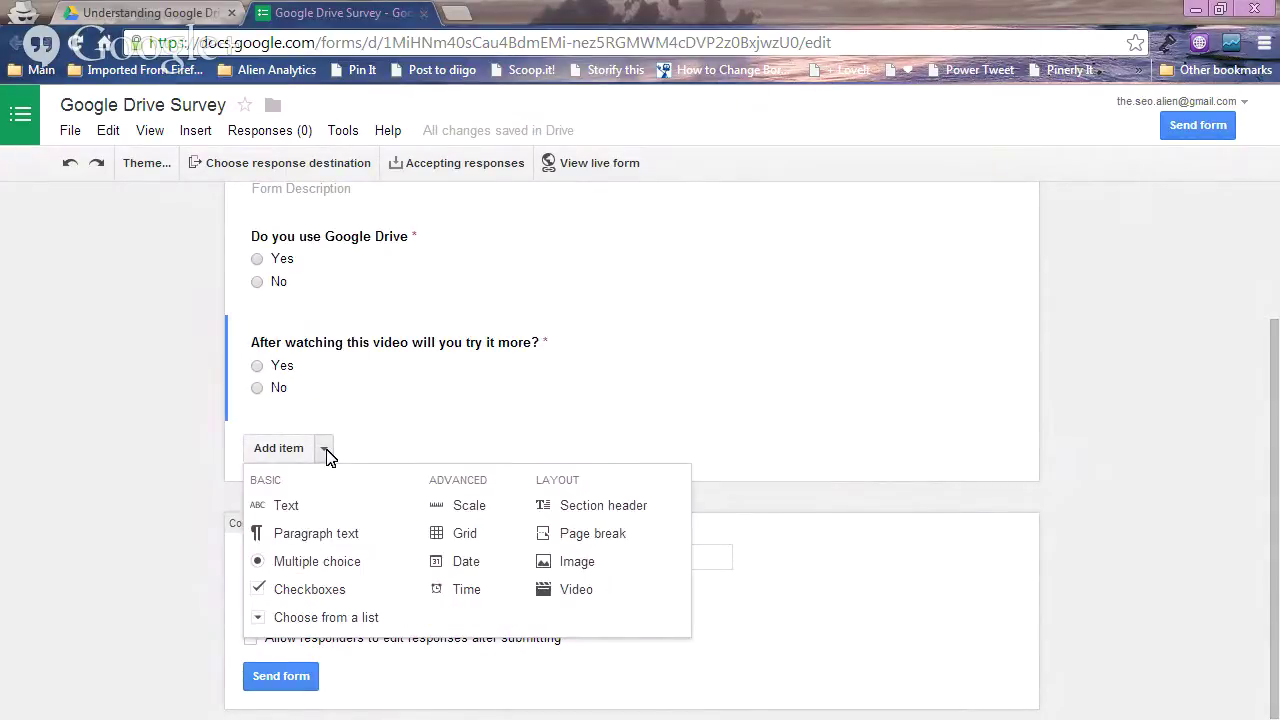
pyautogui.click(574, 568)
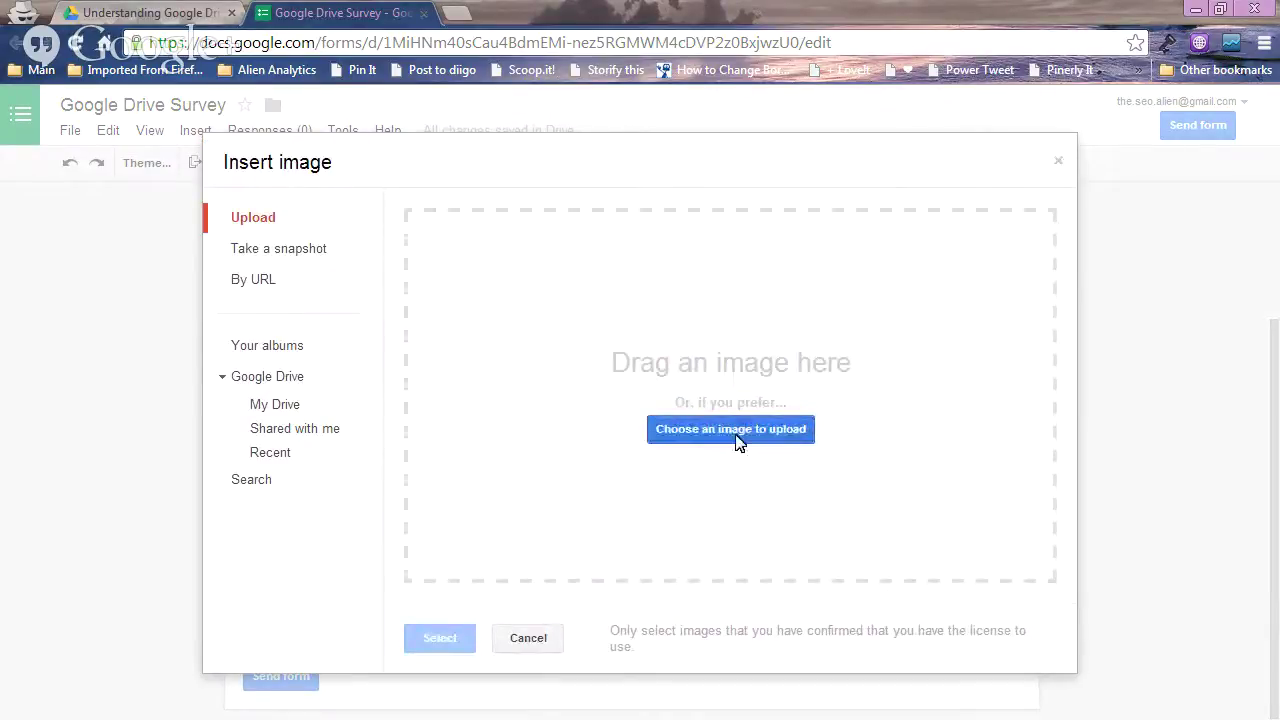
pyautogui.click(737, 438)
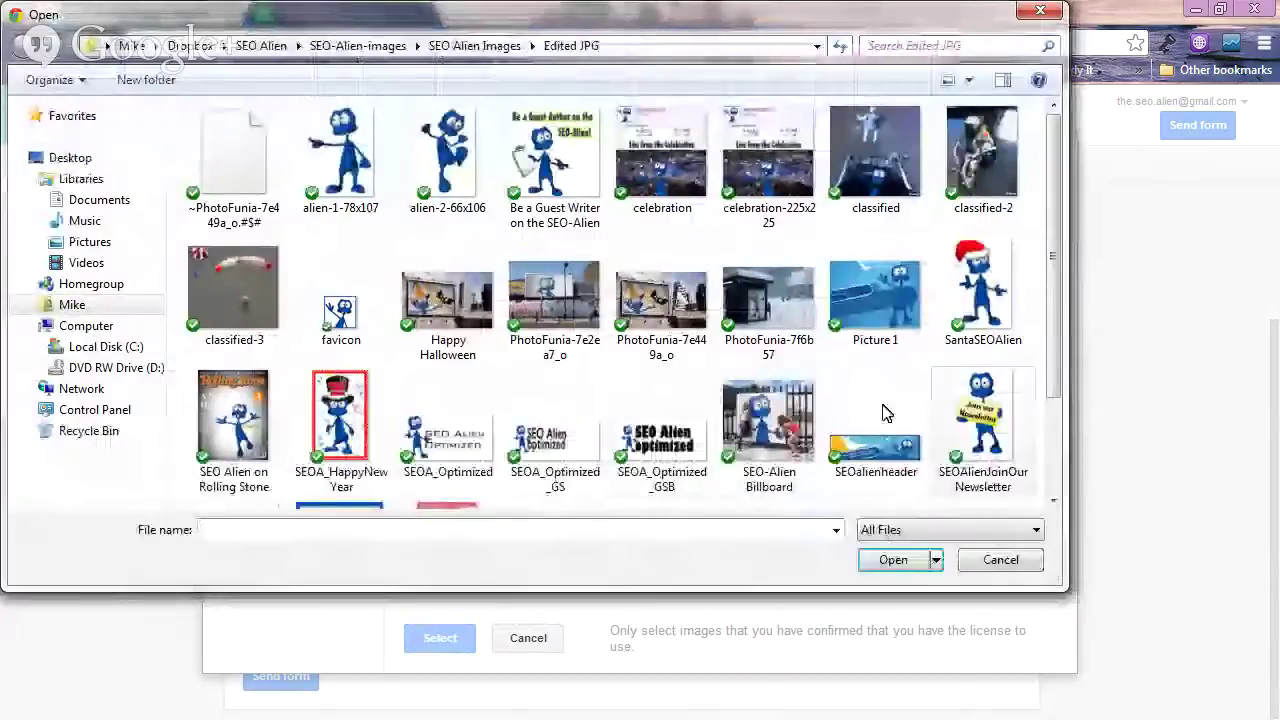
pyautogui.doubleClick(884, 413)
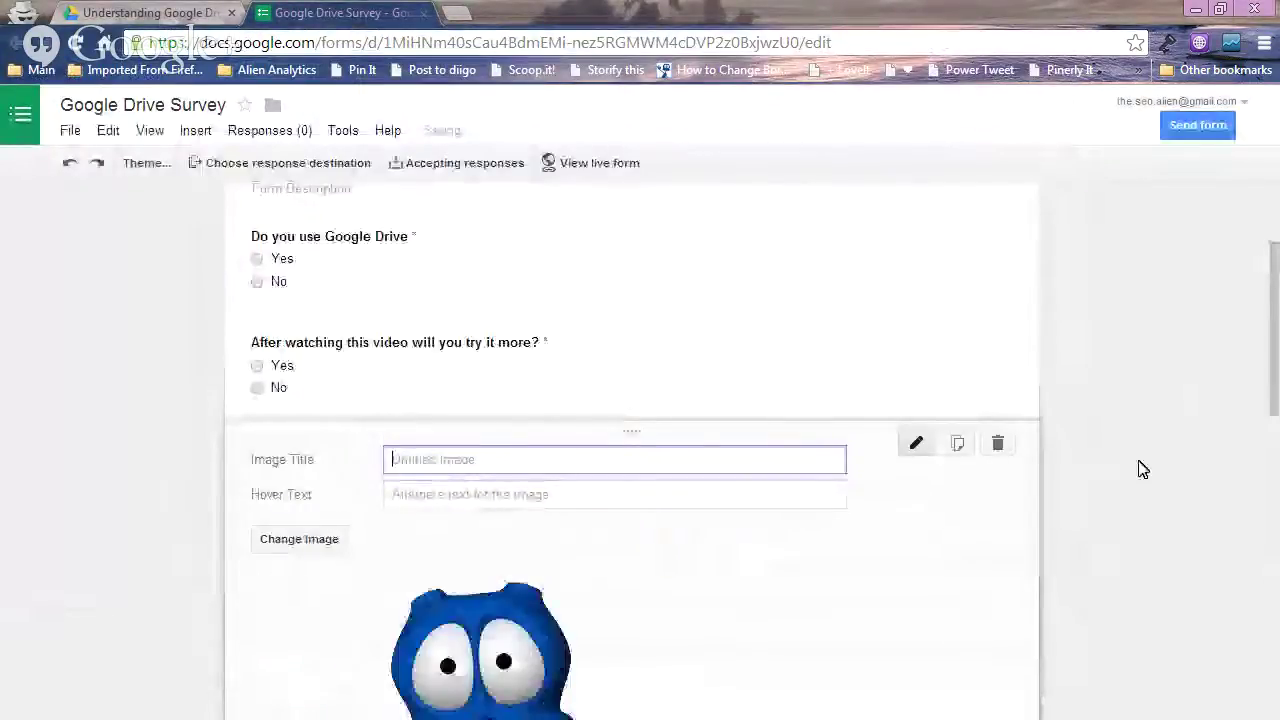
# - Shrink the newsletter image proportionally to a small thumbnail within its form item
pyautogui.scroll(-2, 1143, 469)
pyautogui.click(530, 538)
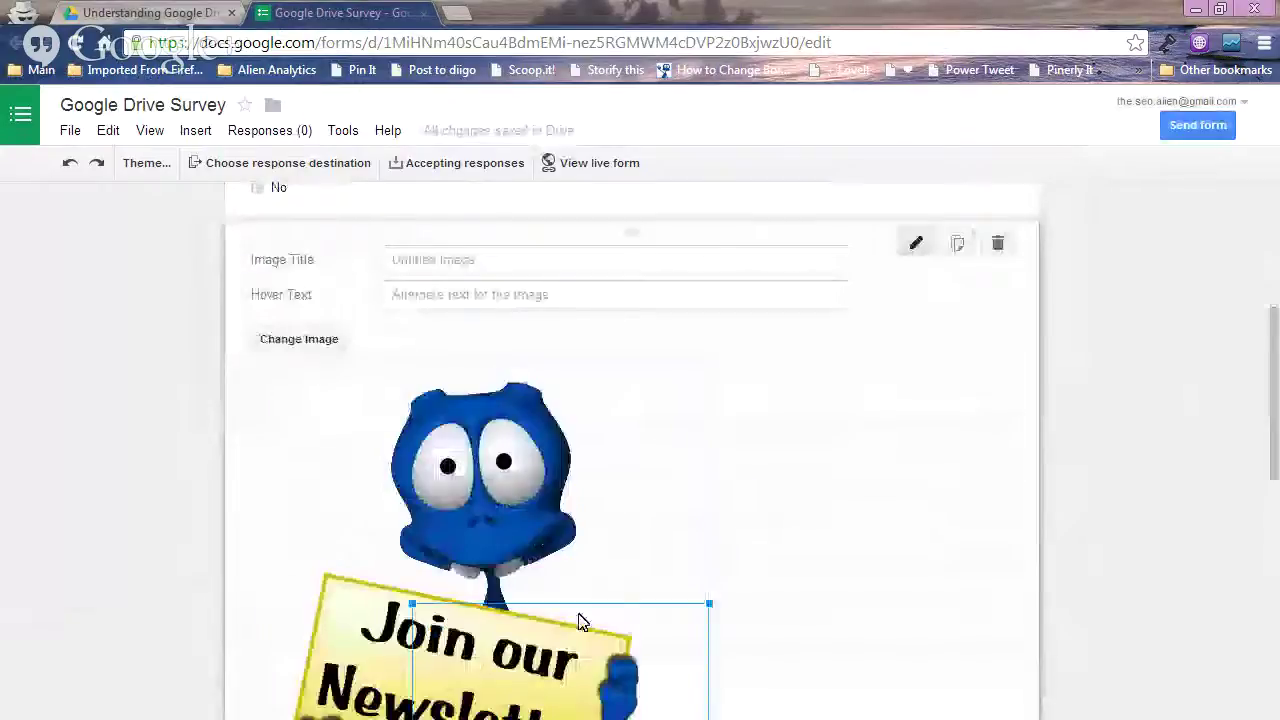
pyautogui.moveTo(580, 620); pyautogui.dragTo(314, 440)
pyautogui.moveTo(250, 362); pyautogui.dragTo(511, 600)
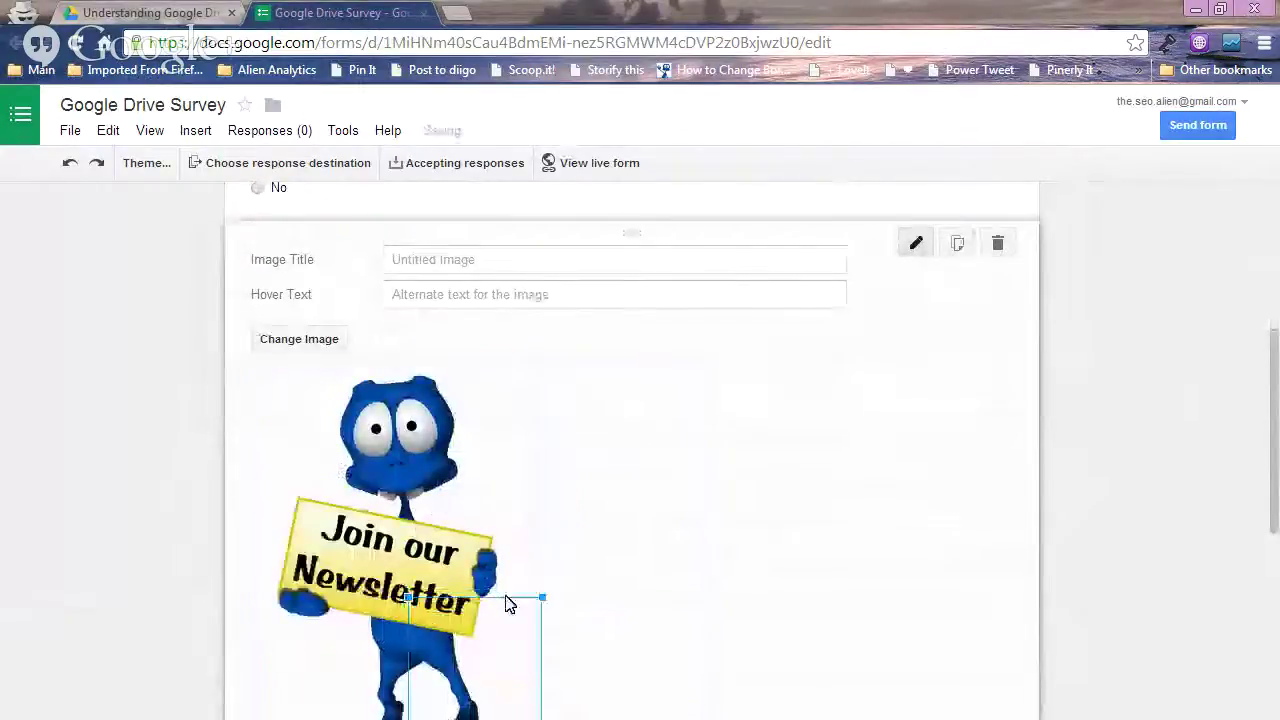
pyautogui.moveTo(251, 364); pyautogui.dragTo(268, 382)
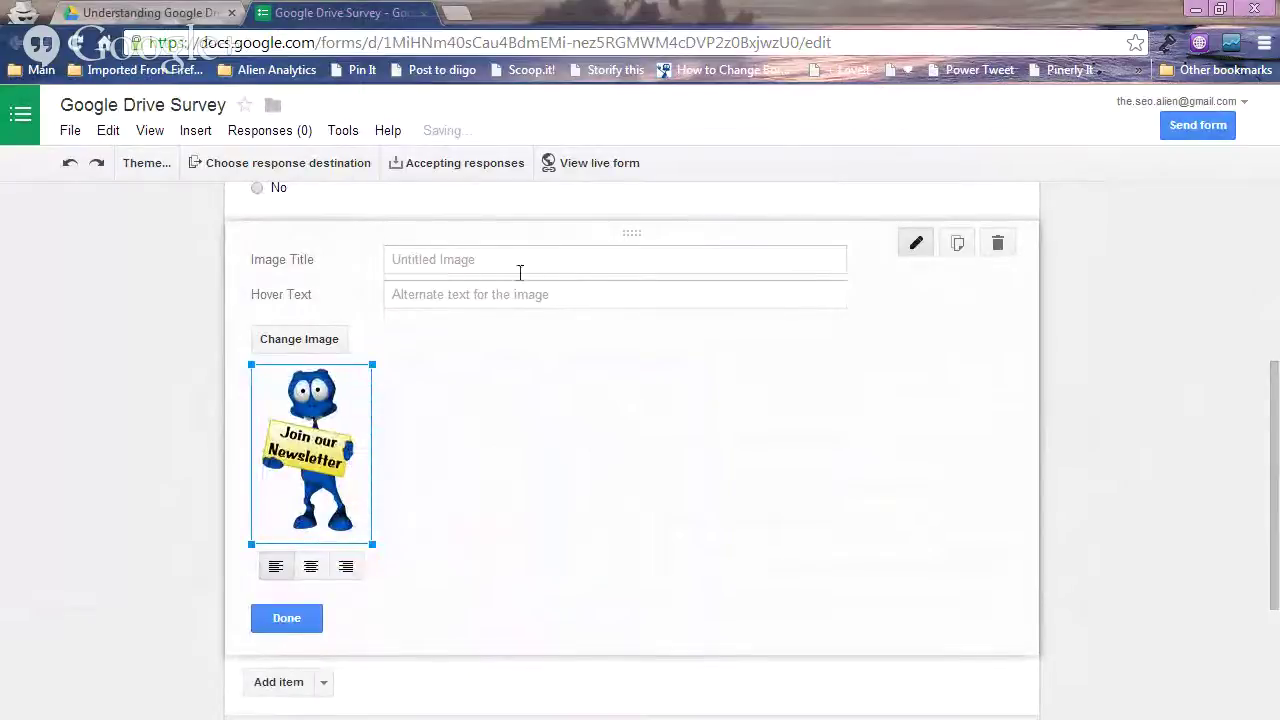
pyautogui.click(416, 262)
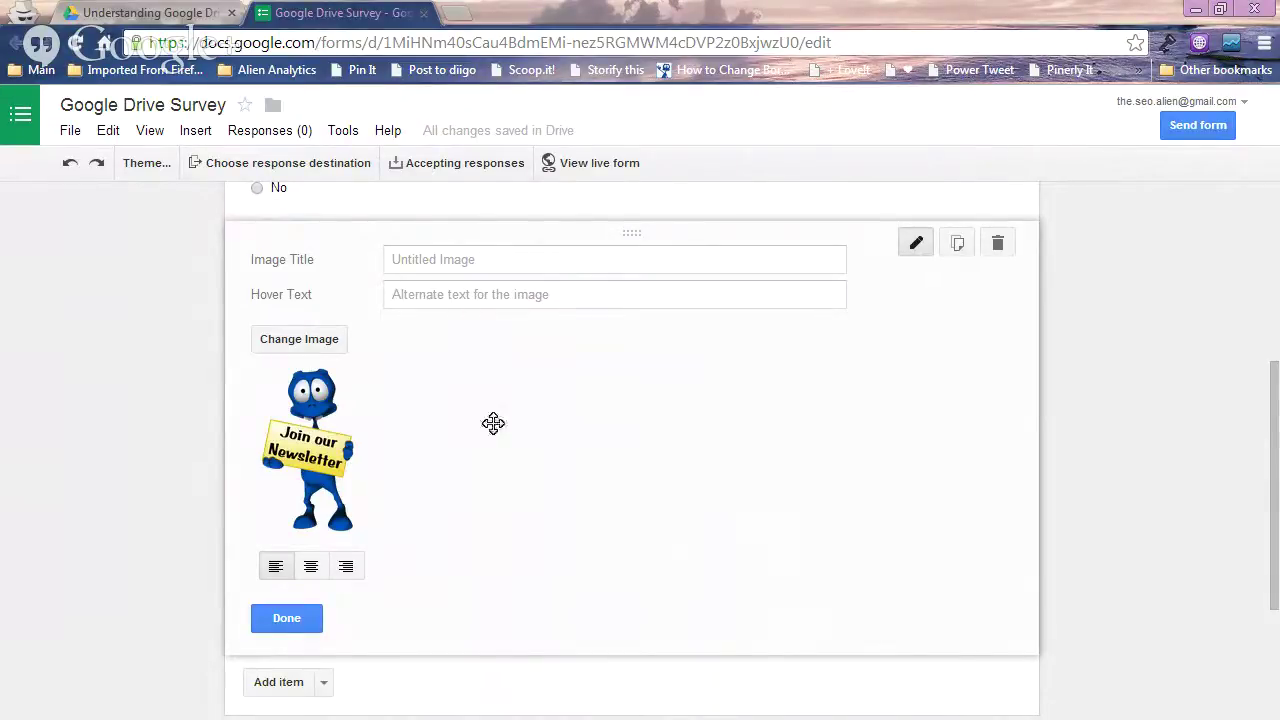
pyautogui.click(462, 257)
pyautogui.write('http://www.seo-alien.com/subscribe-the-seo-alien/')
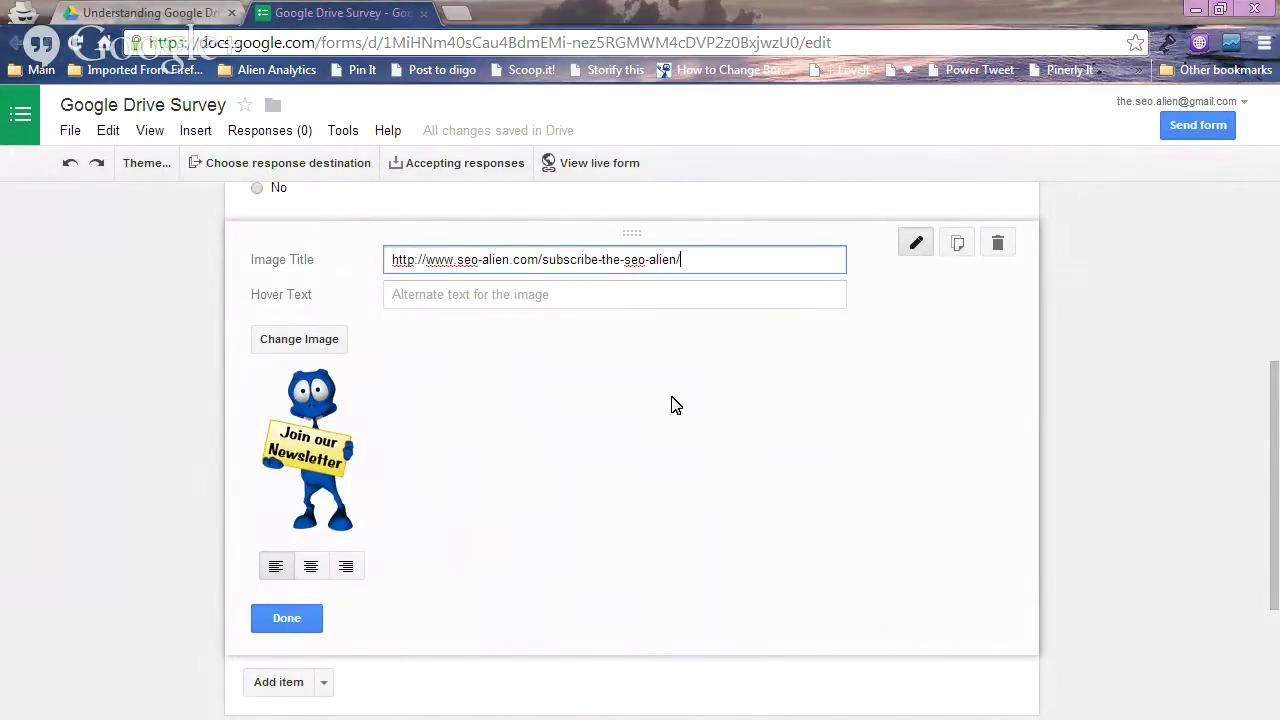
pyautogui.click(286, 617)
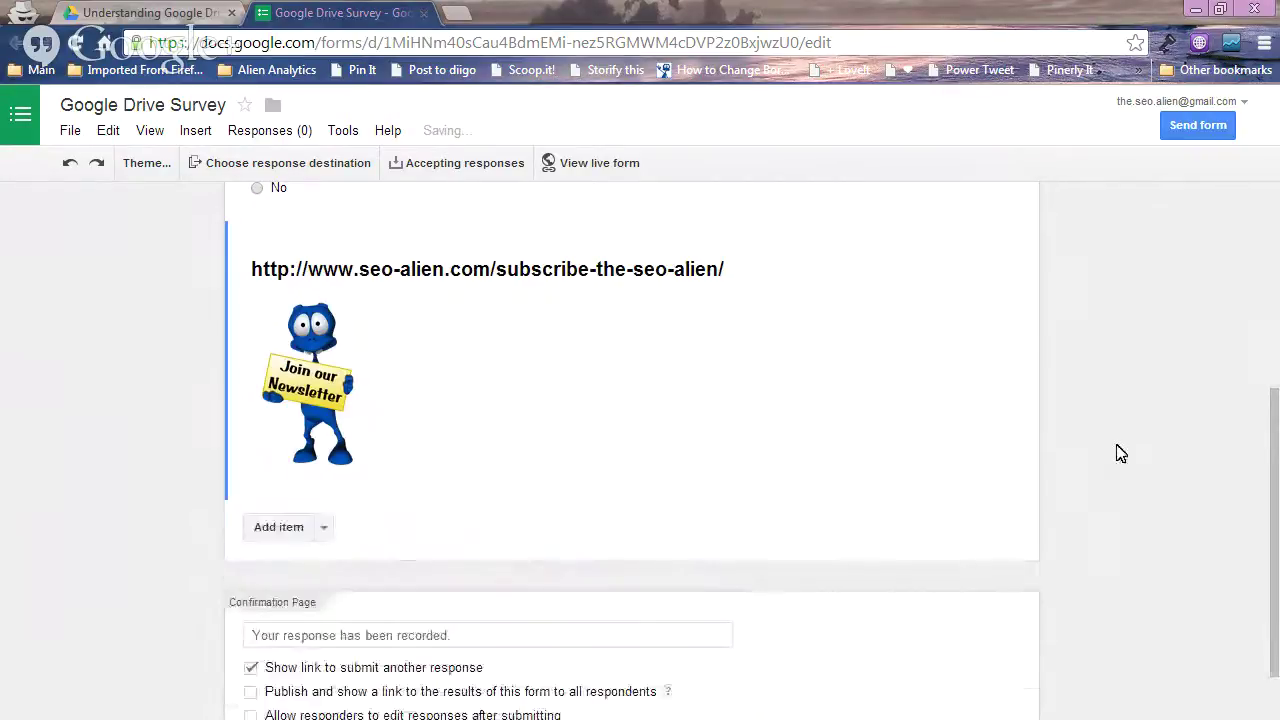
# - On the confirmation page, disable the link to submit another response and enable publishing a results link to all respondents
pyautogui.scroll(-2, 1074, 480)
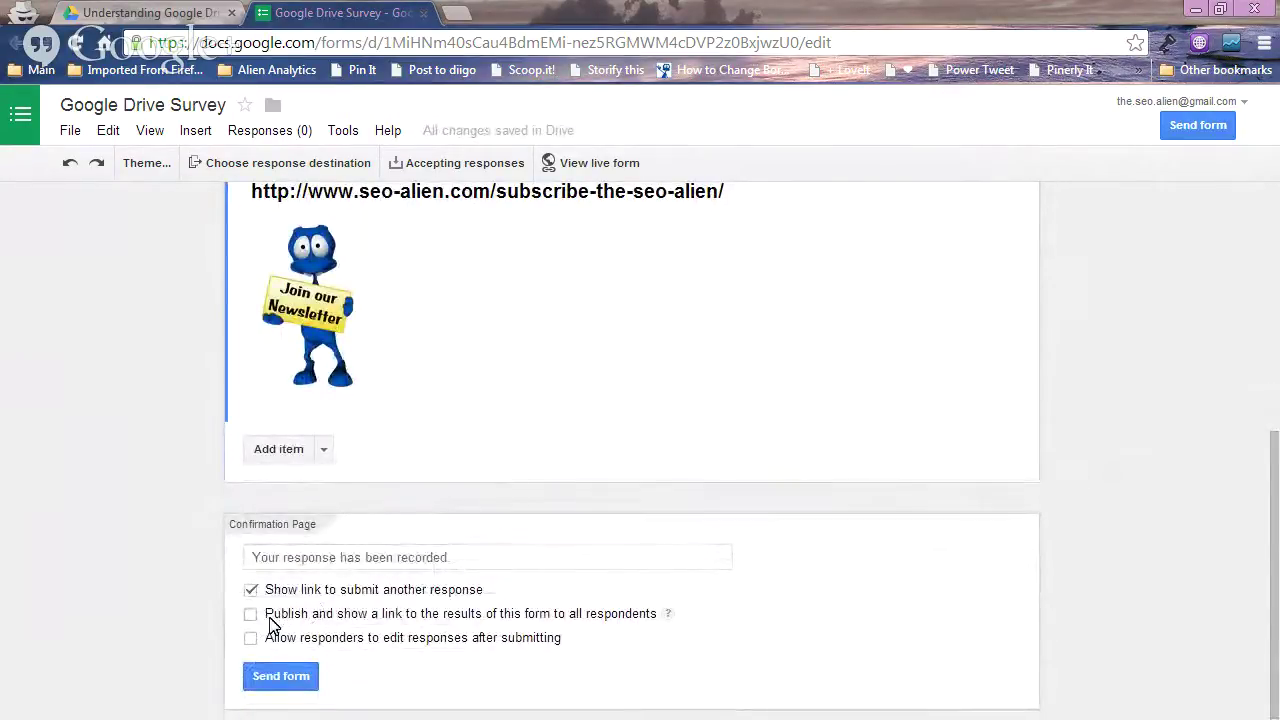
pyautogui.click(251, 590)
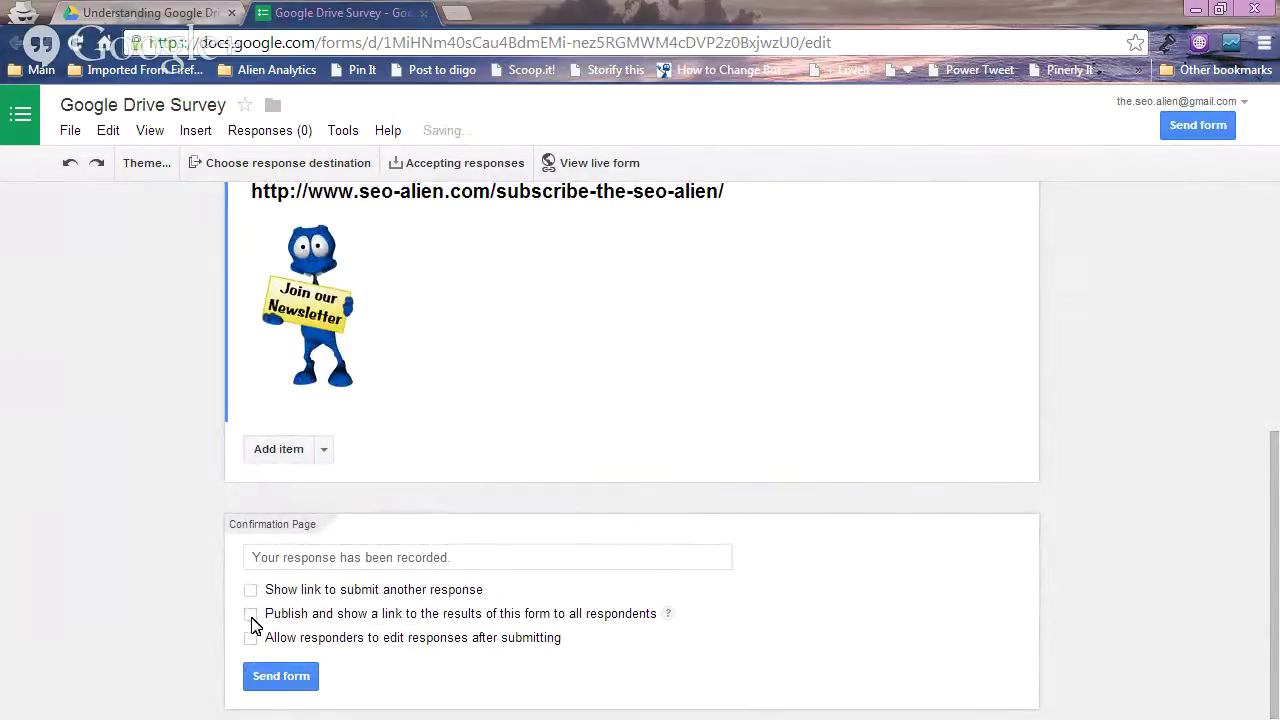
pyautogui.click(251, 615)
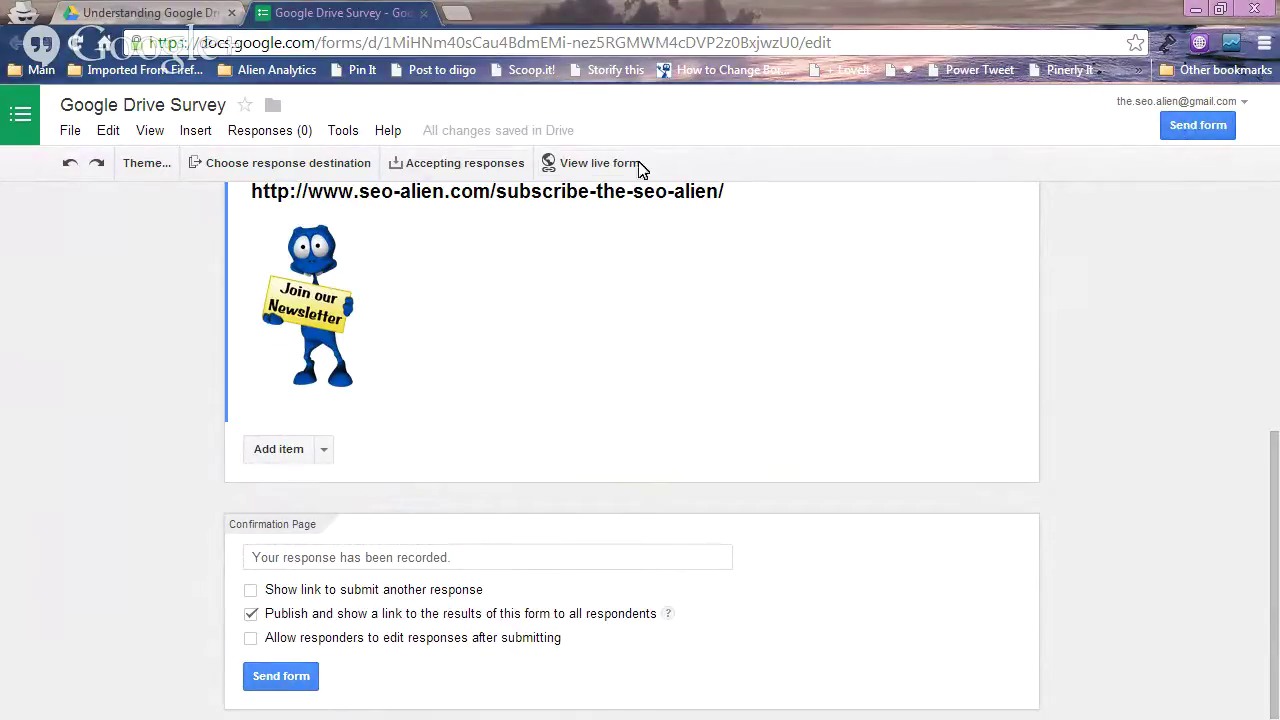
# - Open the live version of the Google Drive Survey form
pyautogui.click(599, 170)
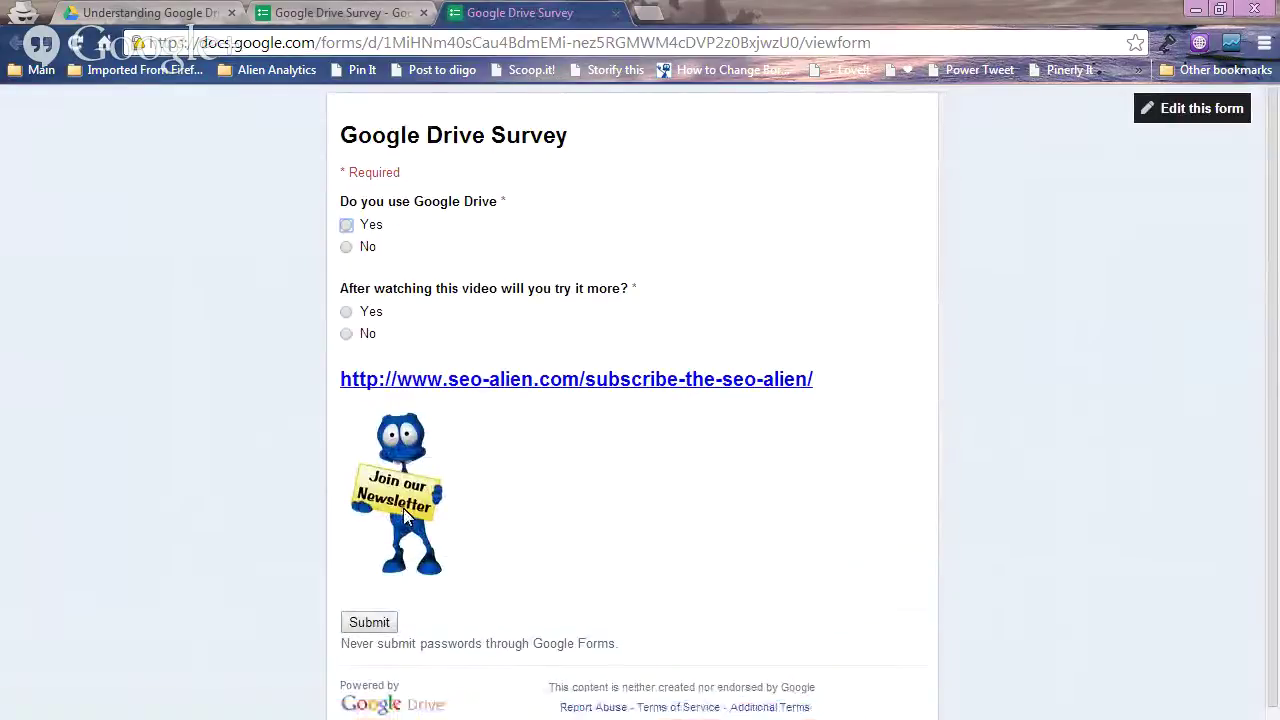
# - Answer Yes to both questions of the live Google Drive Survey and submit the response
pyautogui.click(347, 225)
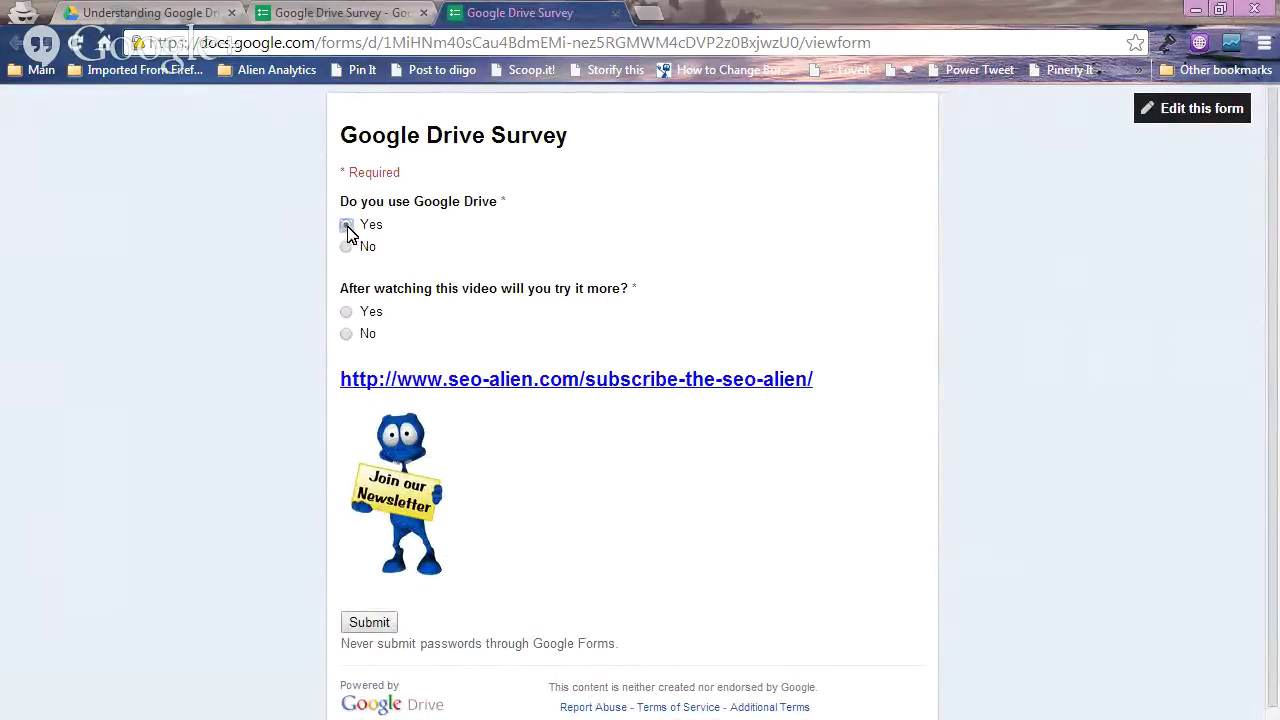
pyautogui.click(346, 312)
pyautogui.click(369, 624)
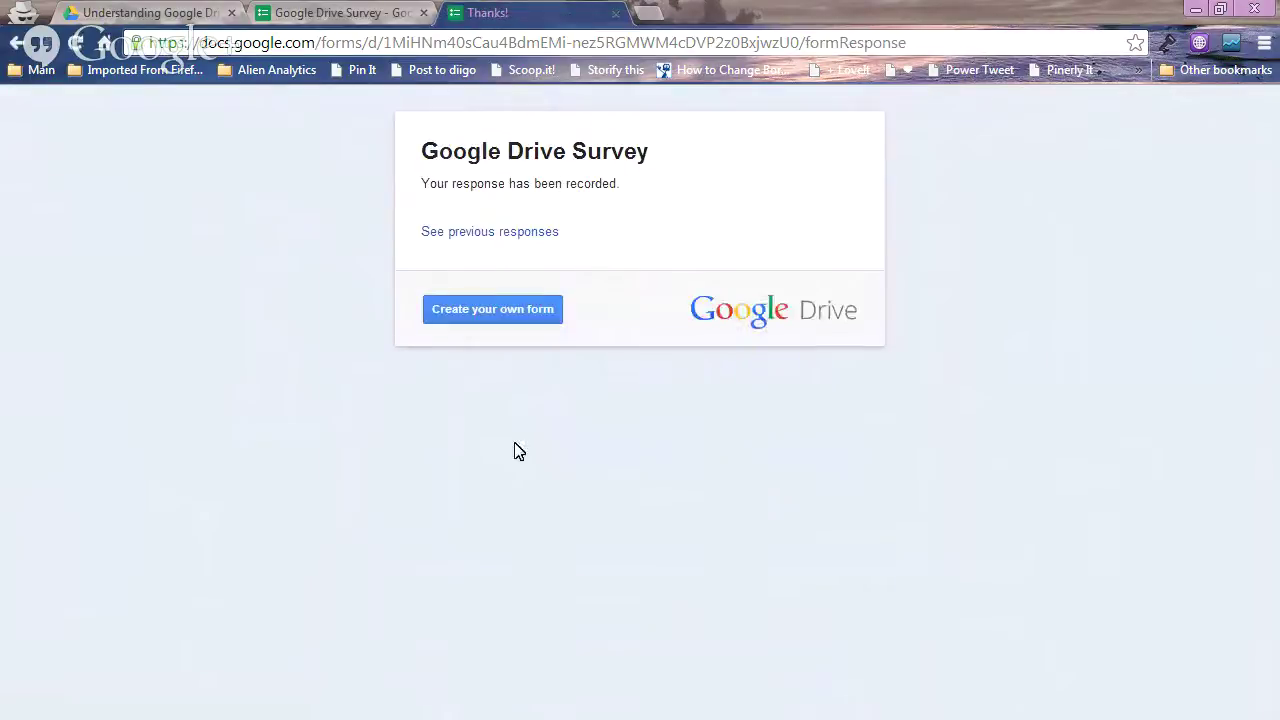
# - View the published previous responses and close them, and review the summary of responses opened from the form editor
pyautogui.click(482, 233)
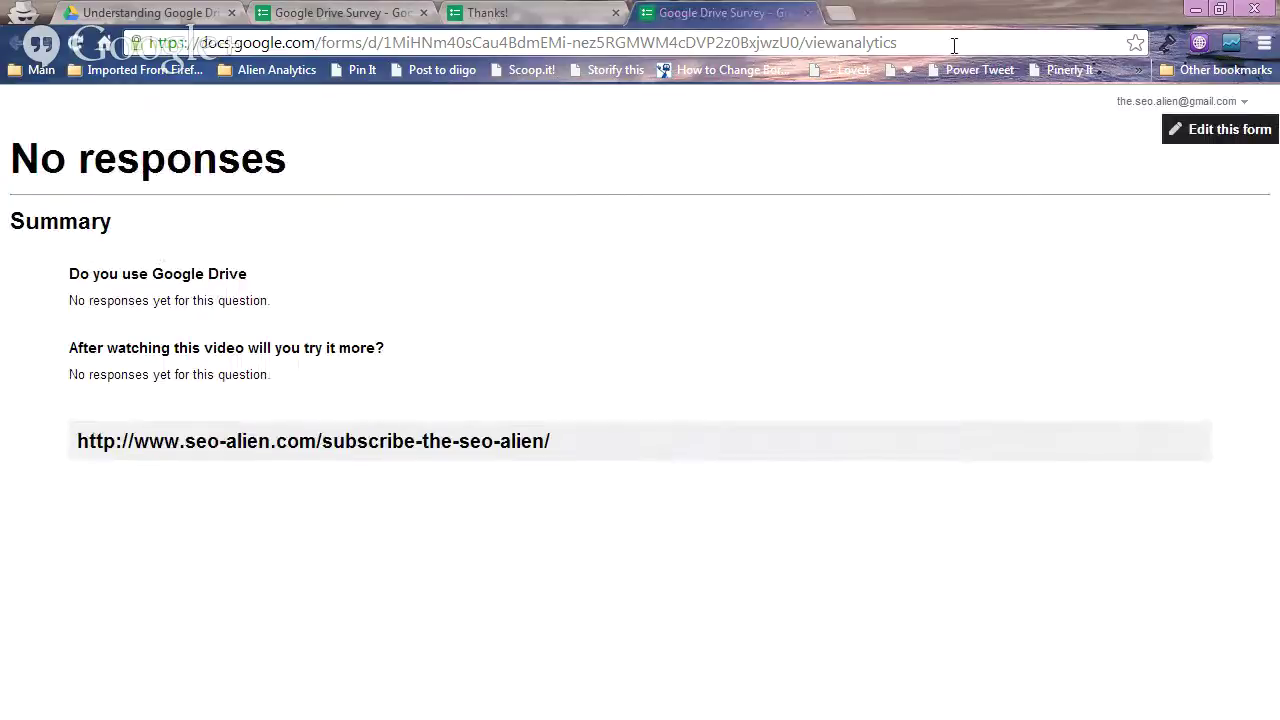
pyautogui.click(807, 12)
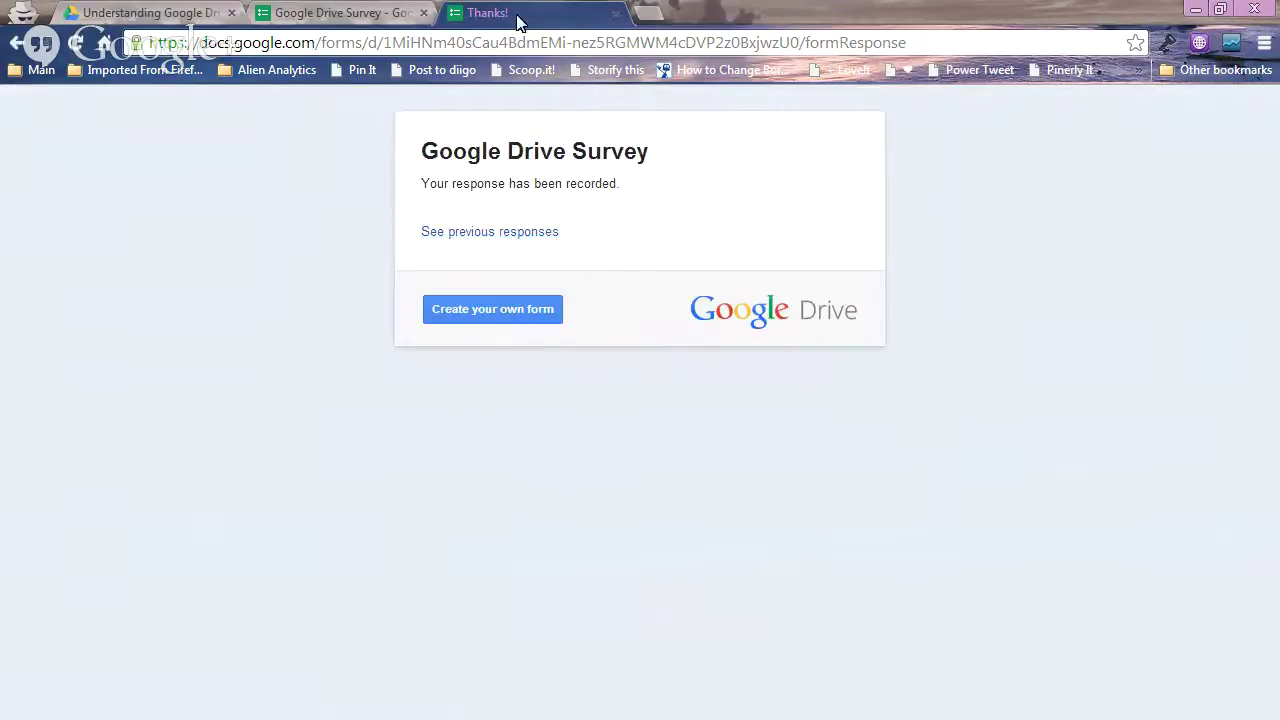
pyautogui.click(294, 14)
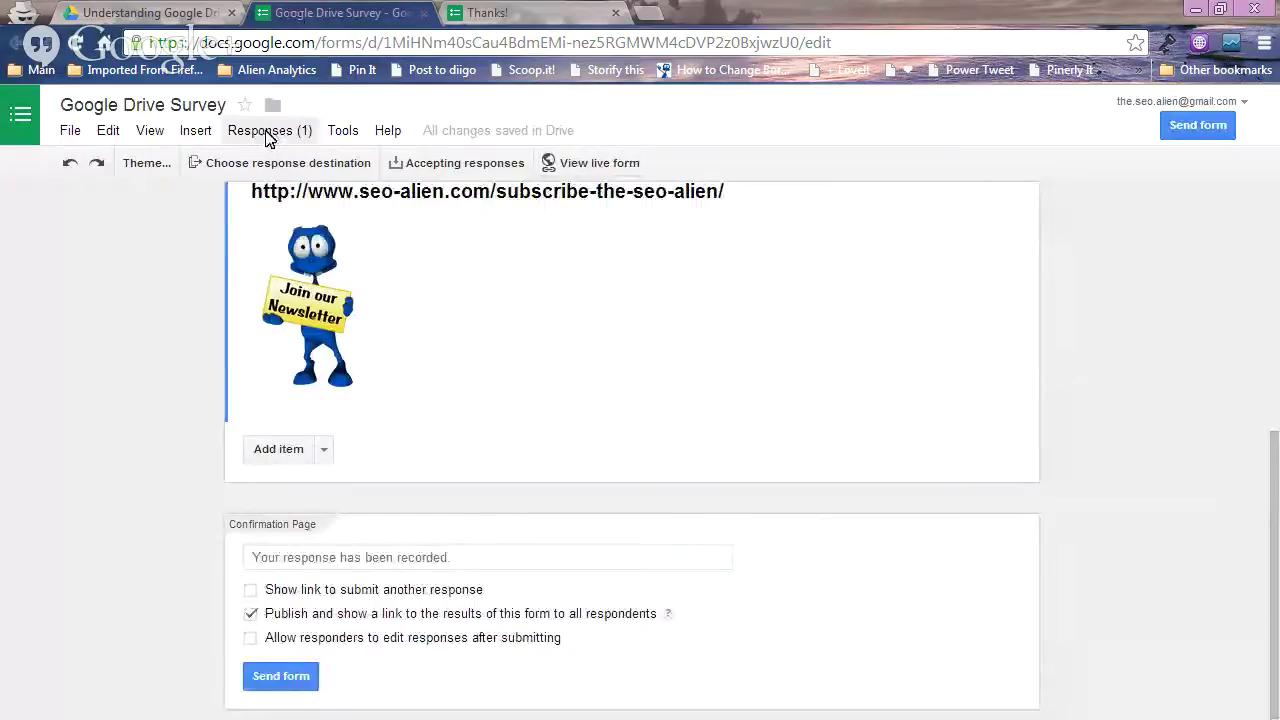
pyautogui.click(268, 131)
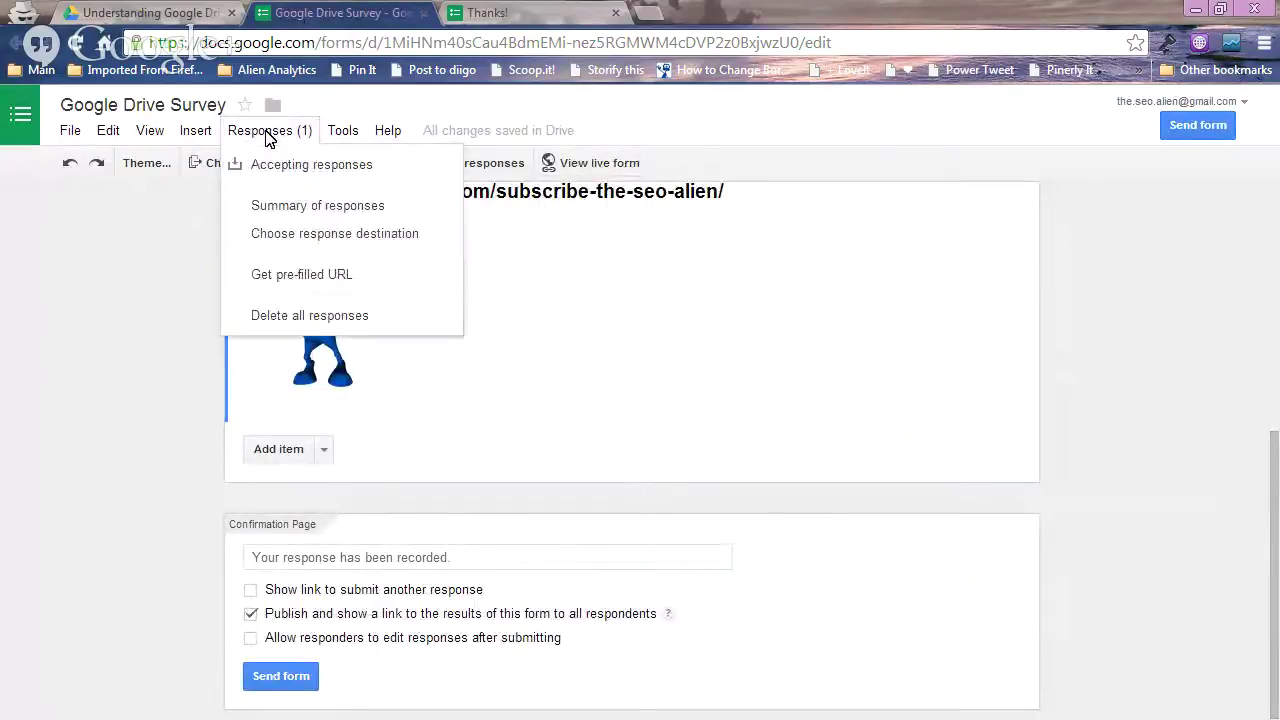
pyautogui.click(293, 207)
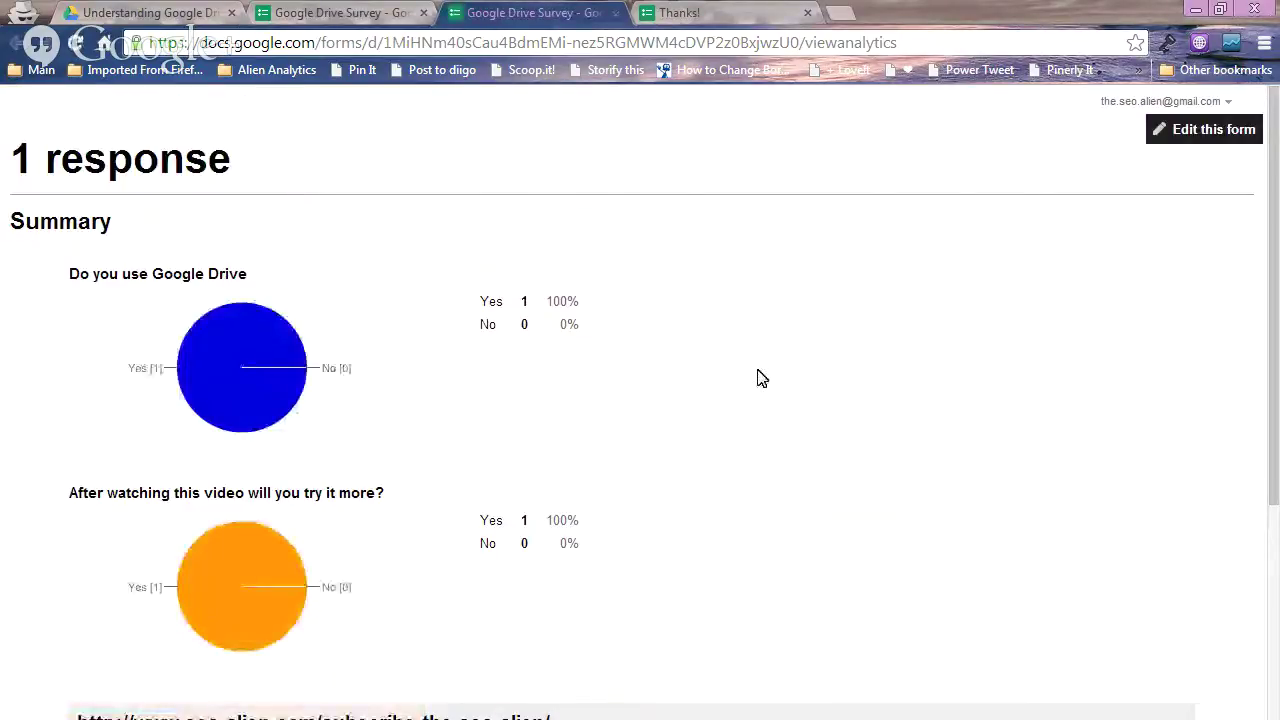
pyautogui.scroll(-3, 762, 378)
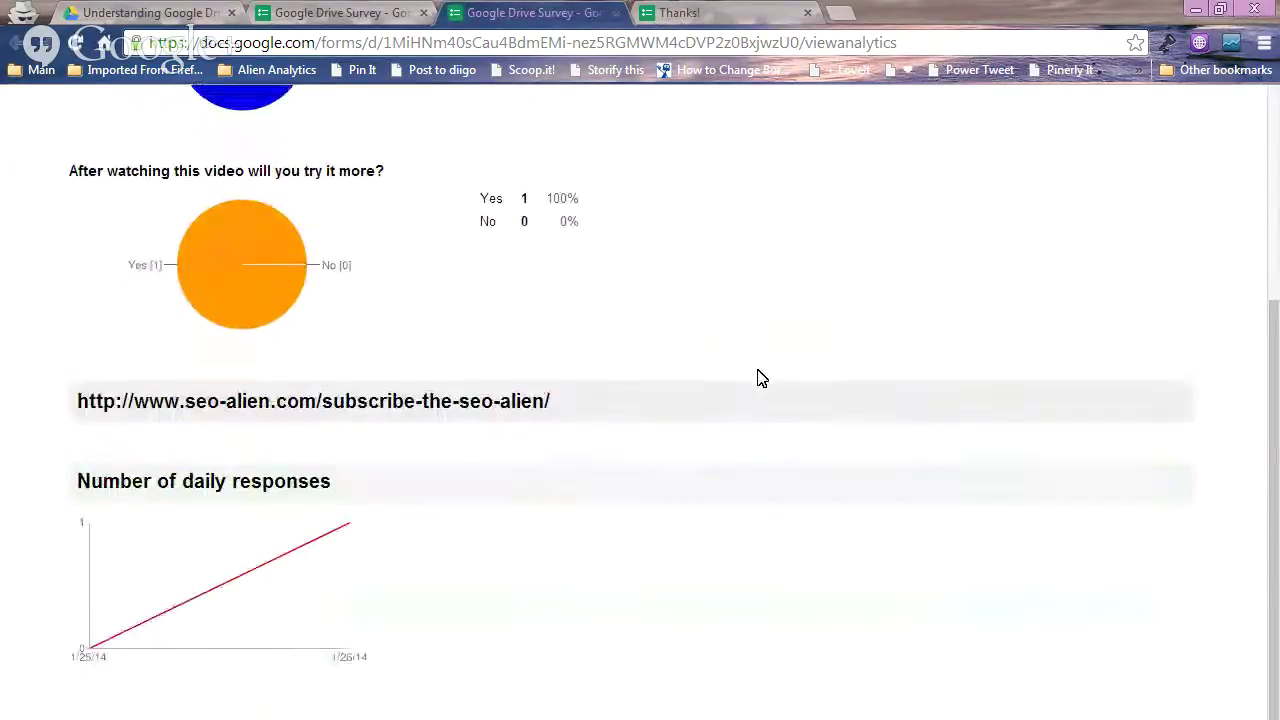
pyautogui.scroll(4, 762, 378)
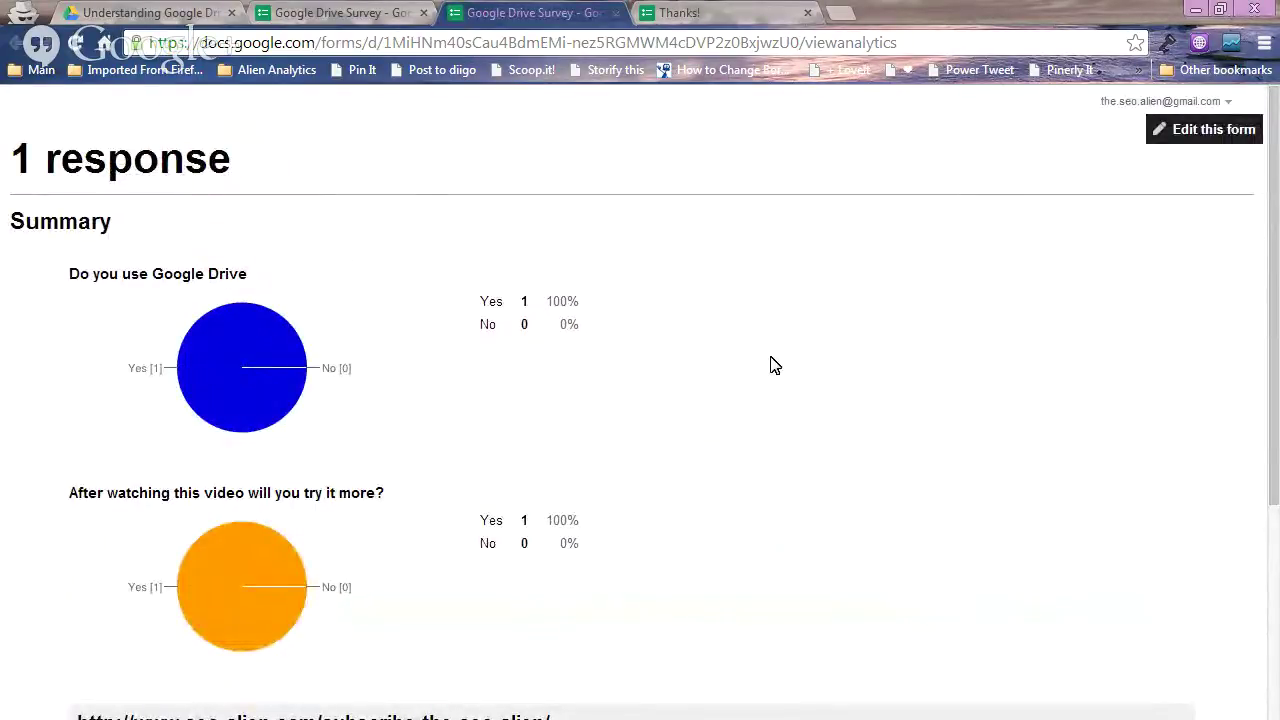
# - Return to the form editor, review the options for sending the form, including by email, and close them without sending
pyautogui.click(322, 14)
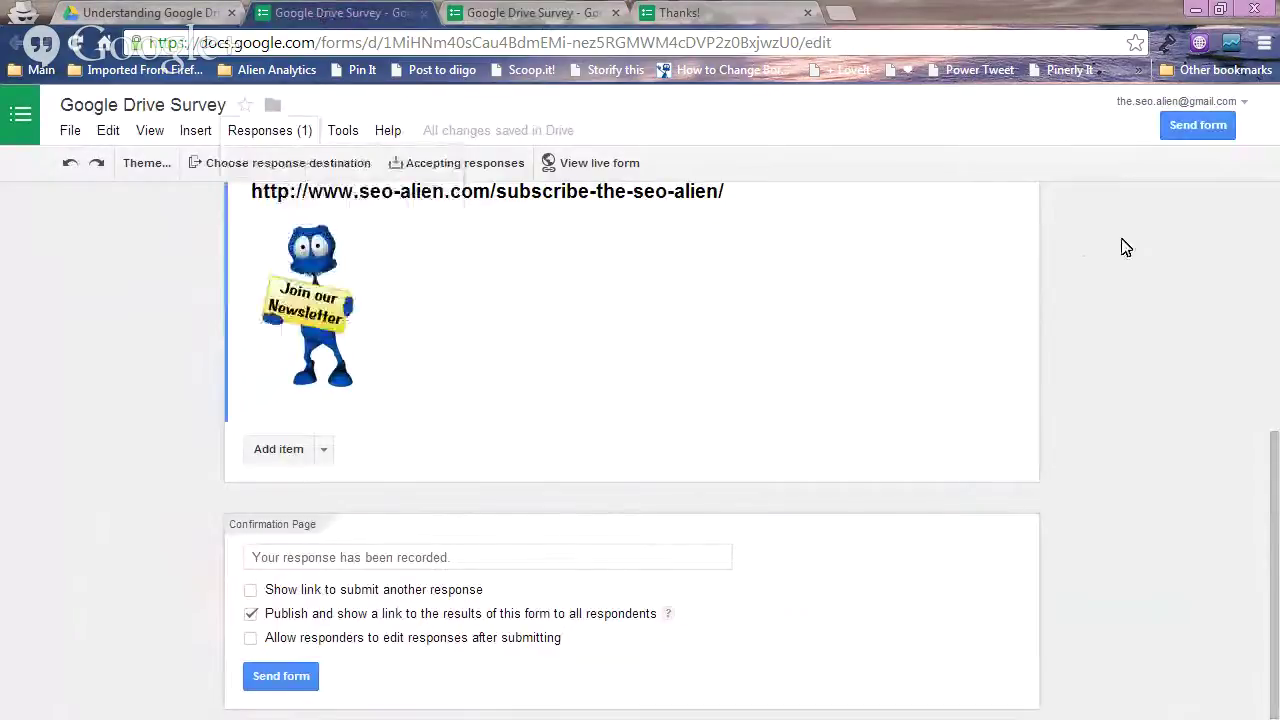
pyautogui.scroll(2, 1108, 336)
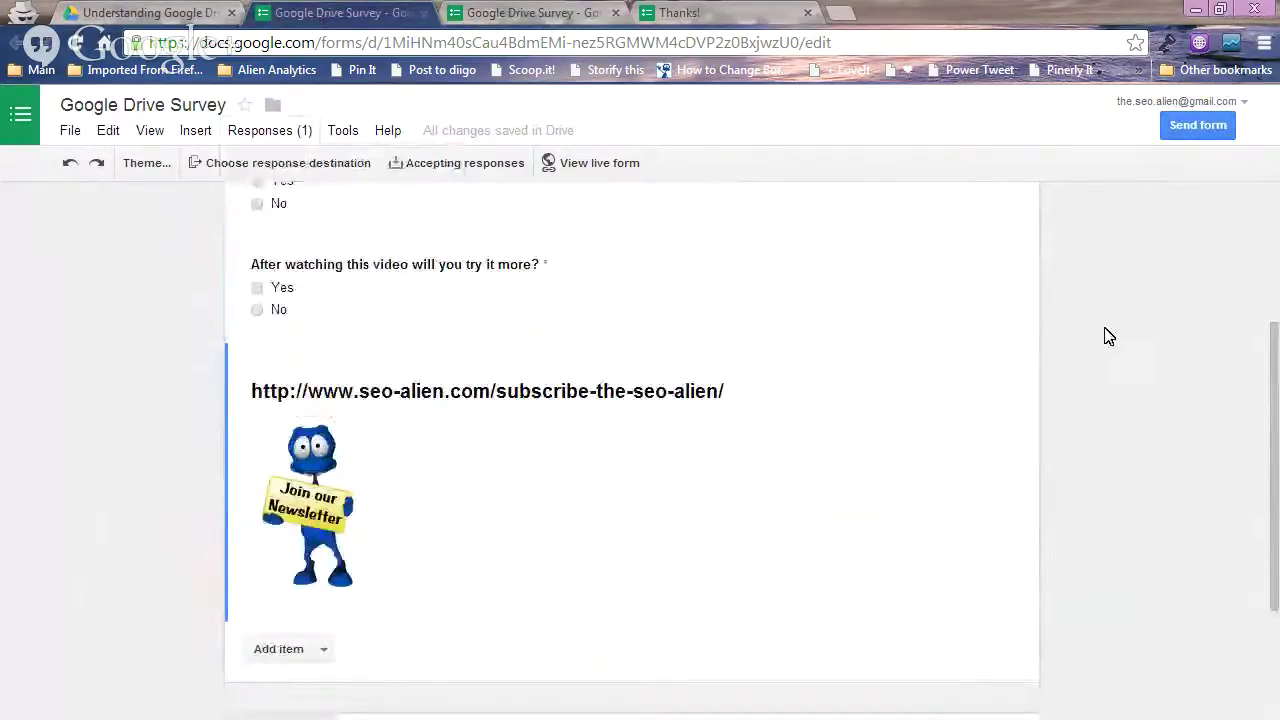
pyautogui.scroll(2, 1108, 336)
pyautogui.click(1188, 134)
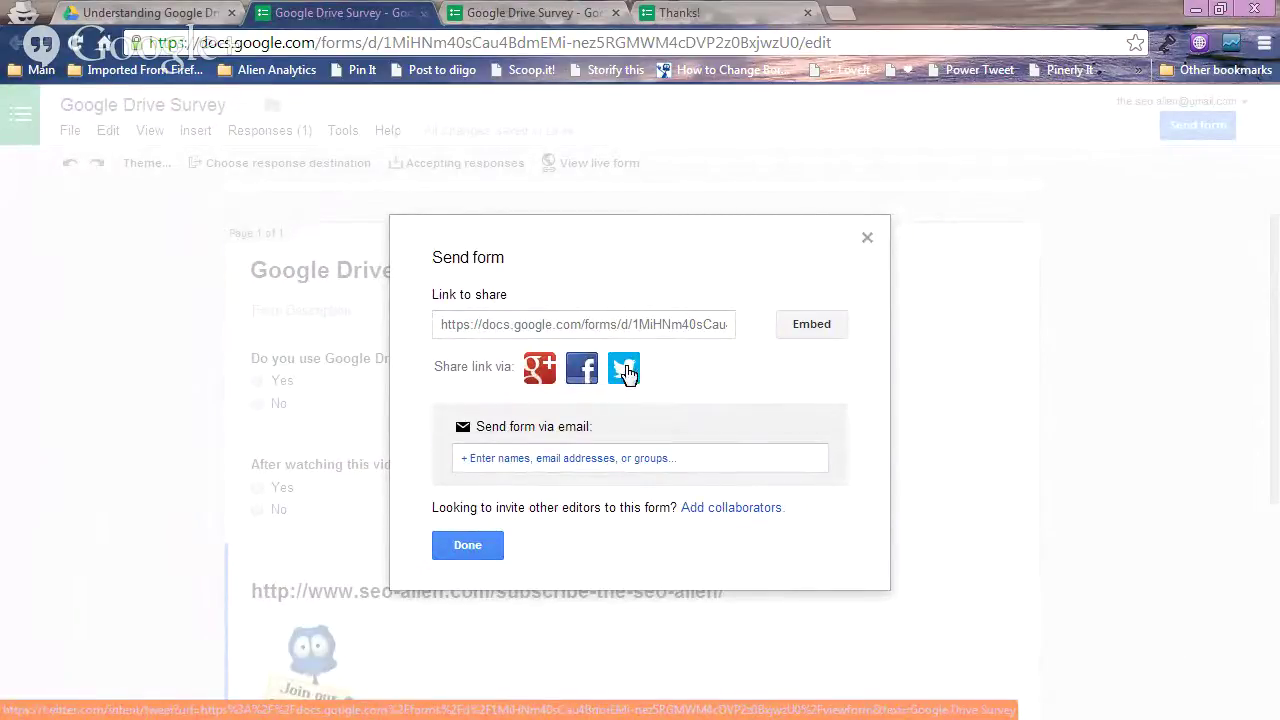
pyautogui.click(588, 457)
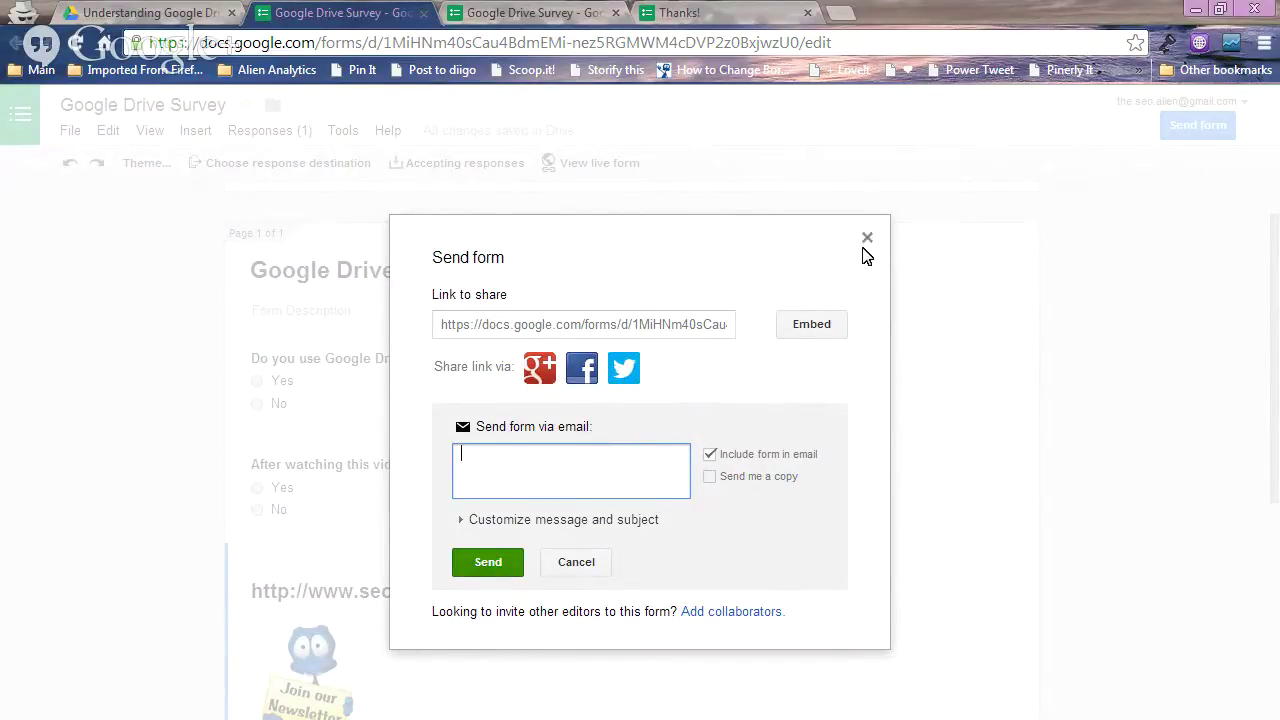
pyautogui.press('Escape')
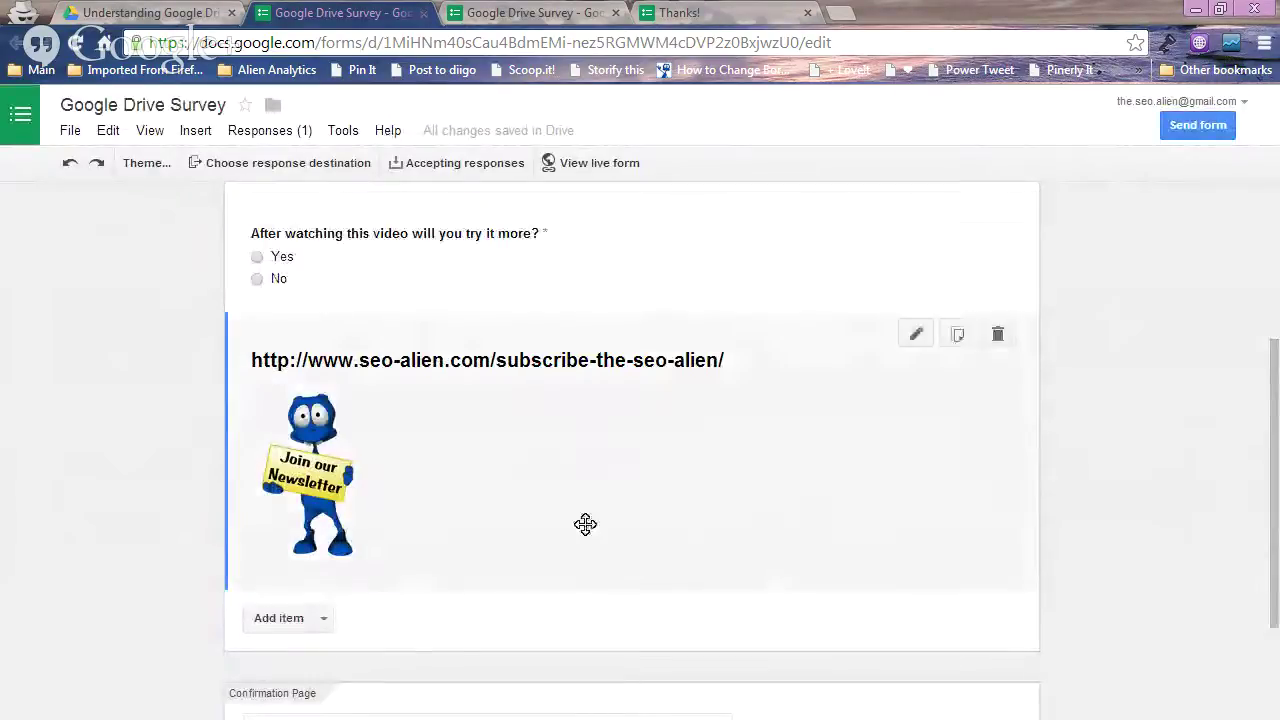
# - Reopen the form's sending options and select the link to share for copying
pyautogui.scroll(3, 584, 524)
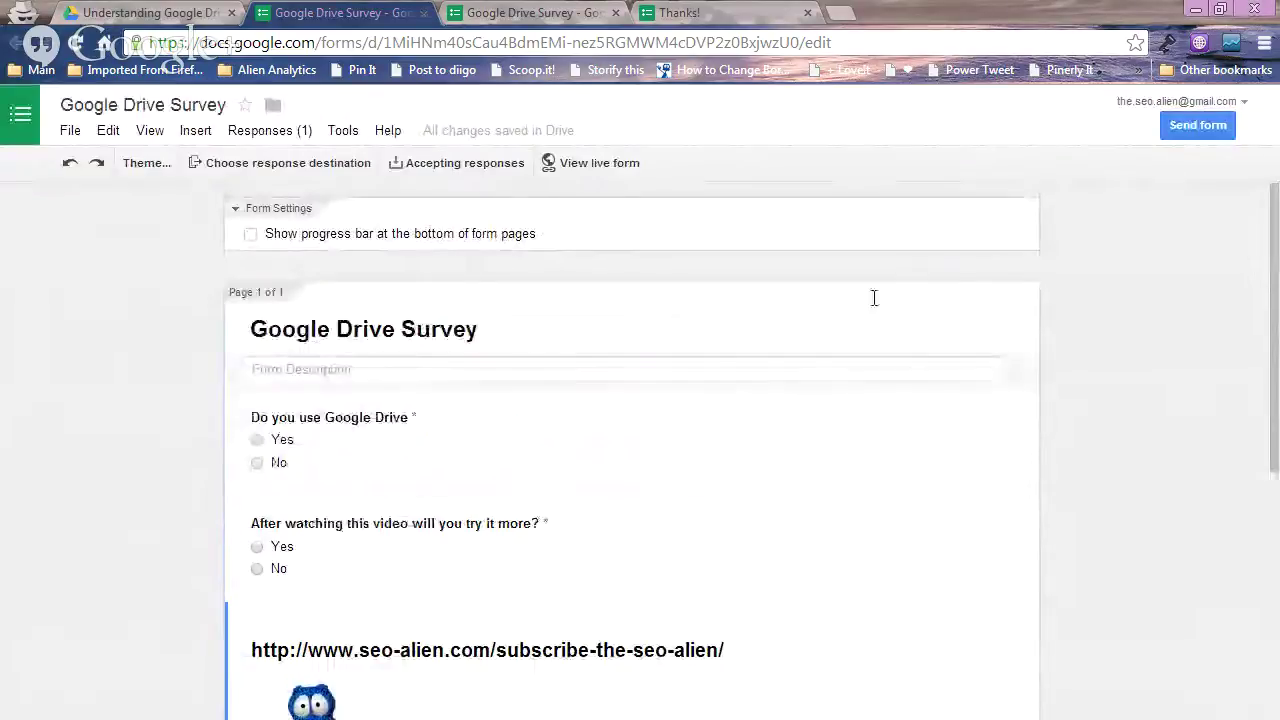
pyautogui.click(1197, 128)
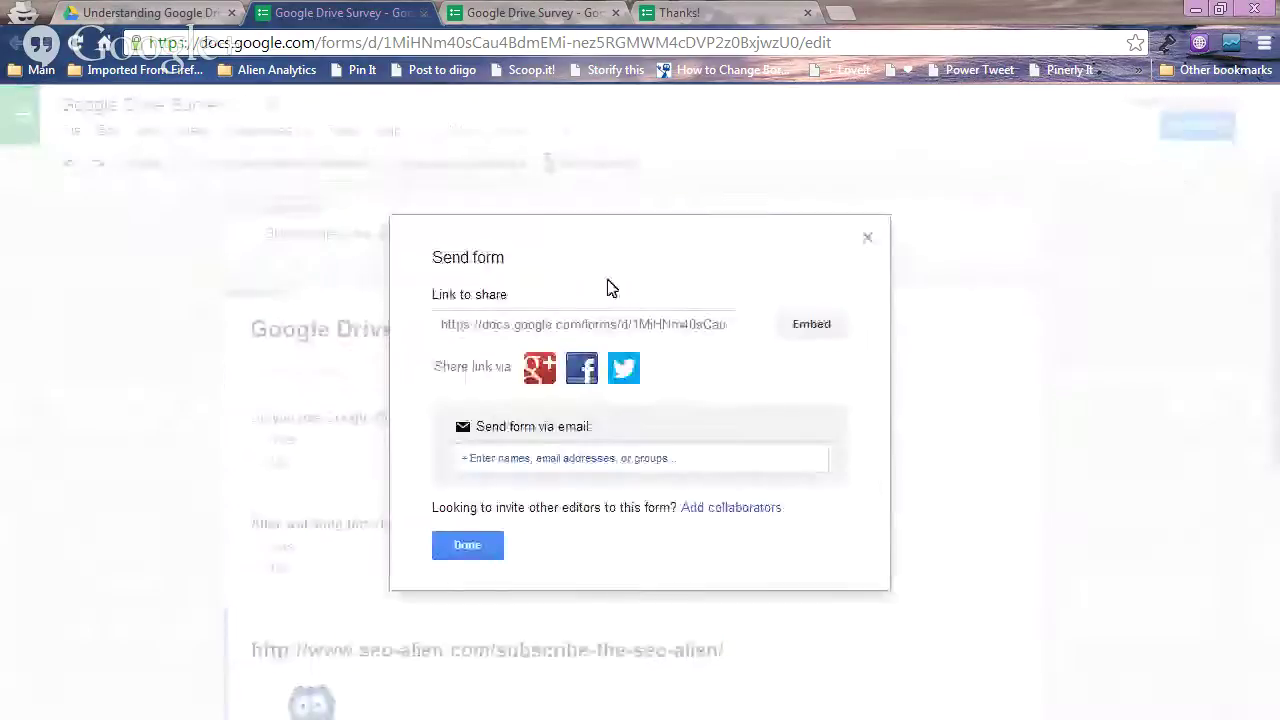
pyautogui.click(574, 325)
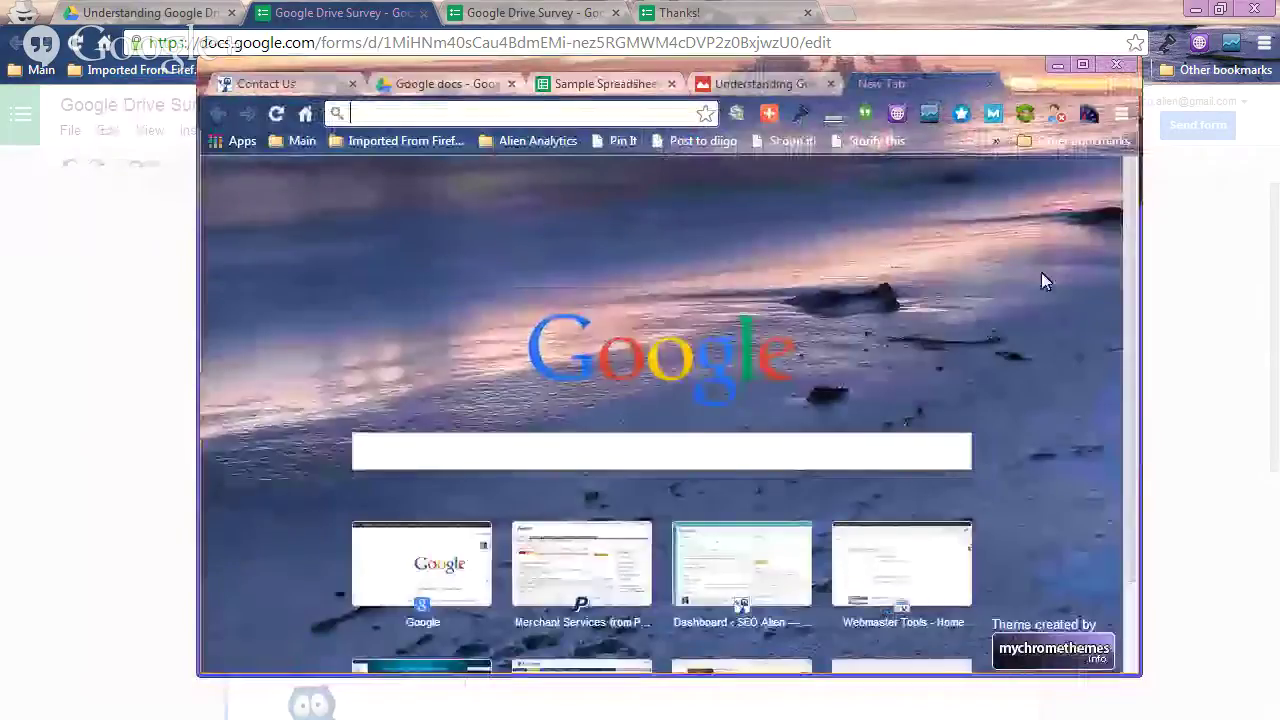
# - Switch to the Google Drive 101 event on Google+ and share the survey's live form link as a comment
pyautogui.click(305, 113)
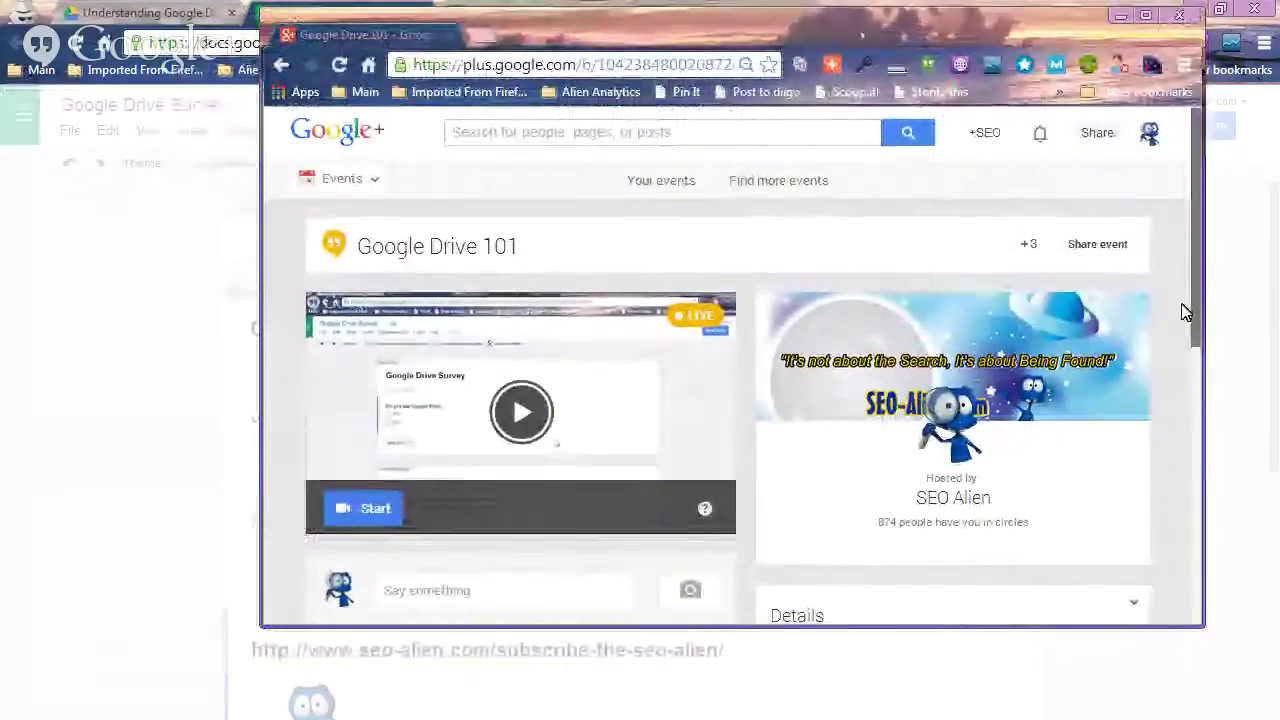
pyautogui.scroll(-2, 1180, 340)
pyautogui.click(558, 418)
pyautogui.write('https://docs.google.com/forms/d/1MiHNm40sCau4BdmEMi-nez5RGMWM4cDVP2z0BxjwzU0/viewform')
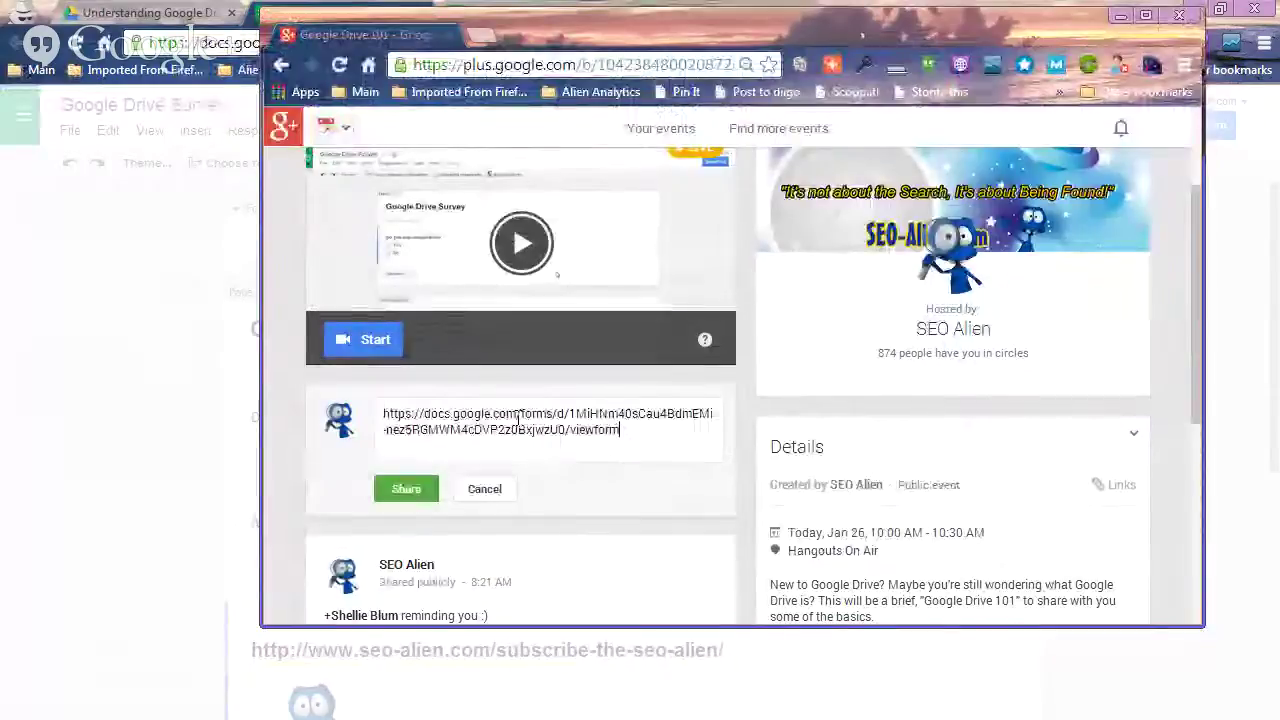
pyautogui.click(398, 492)
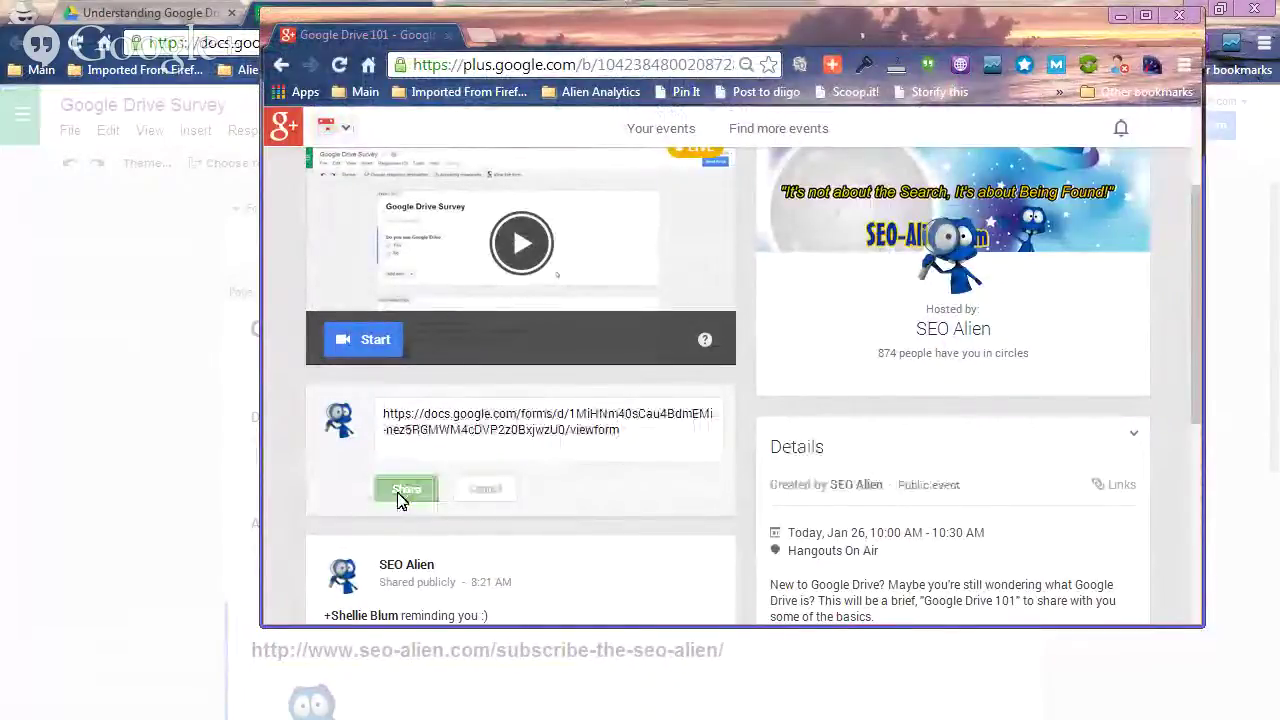
# - On the personal Google+ profile, start a link post addressed to Your circles and attach the survey's live form link
pyautogui.moveTo(1047, 27); pyautogui.dragTo(900, 58)
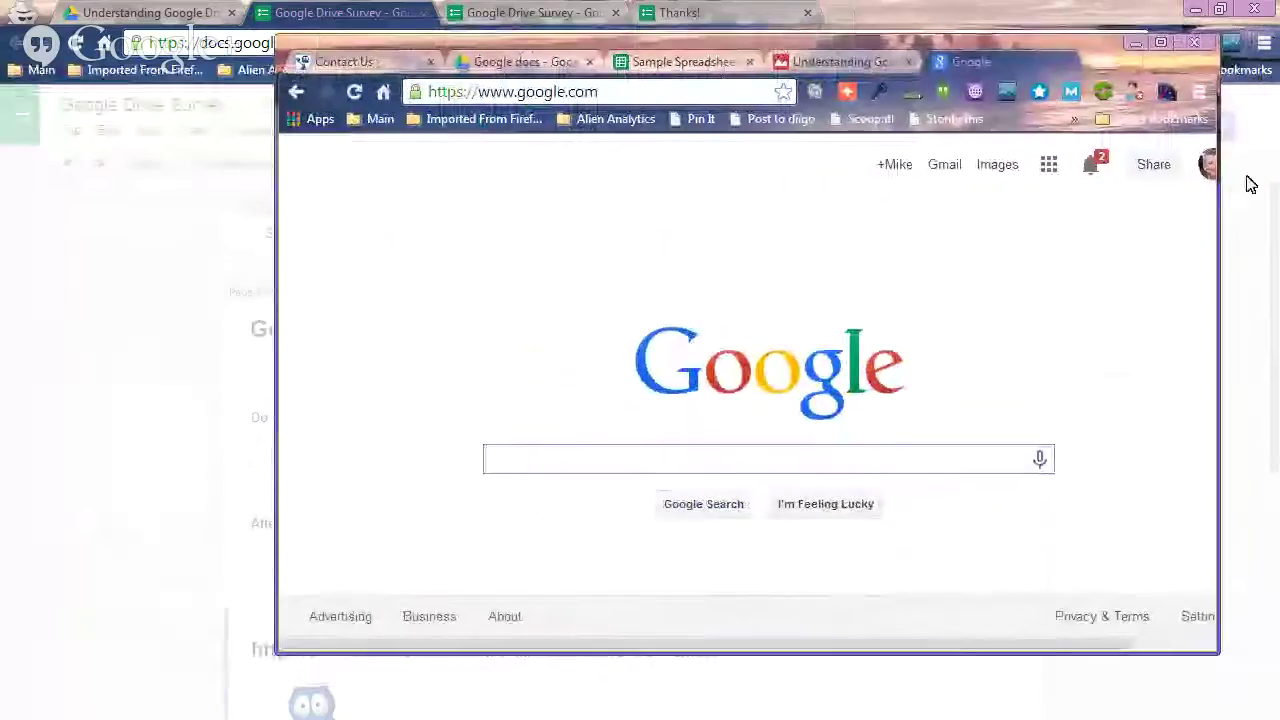
pyautogui.click(1208, 165)
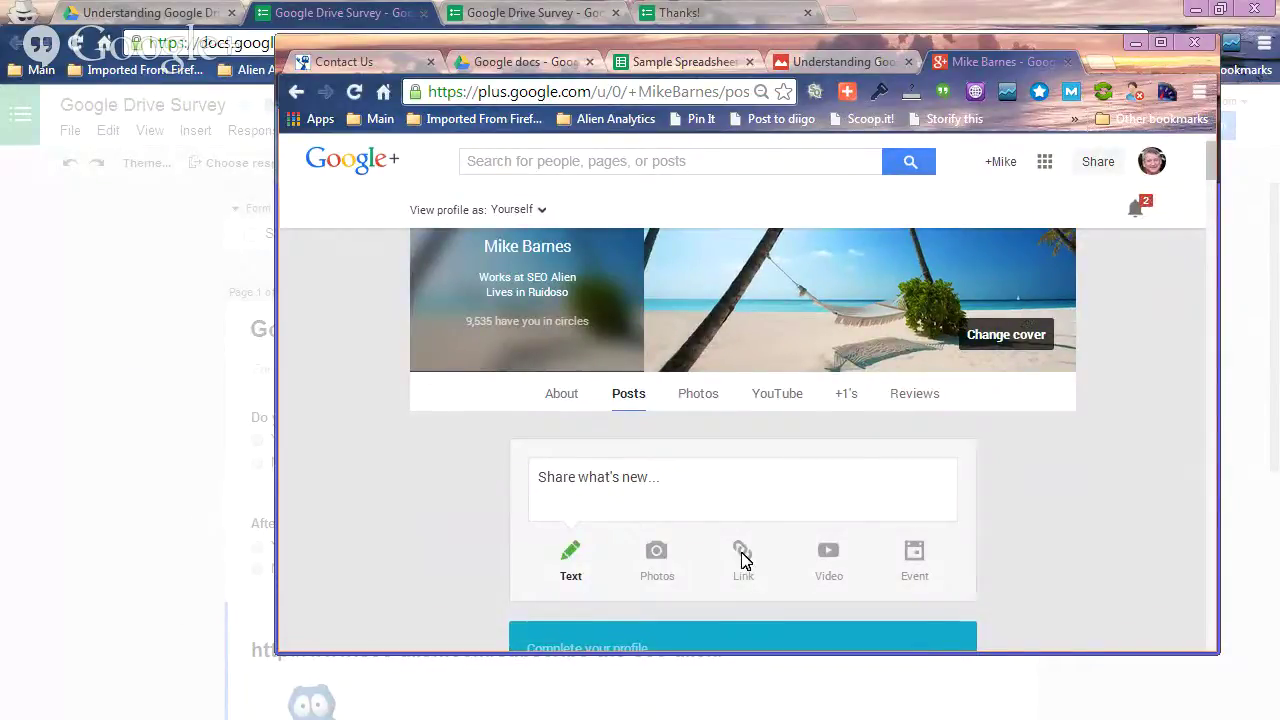
pyautogui.scroll(-2, 741, 556)
pyautogui.click(741, 352)
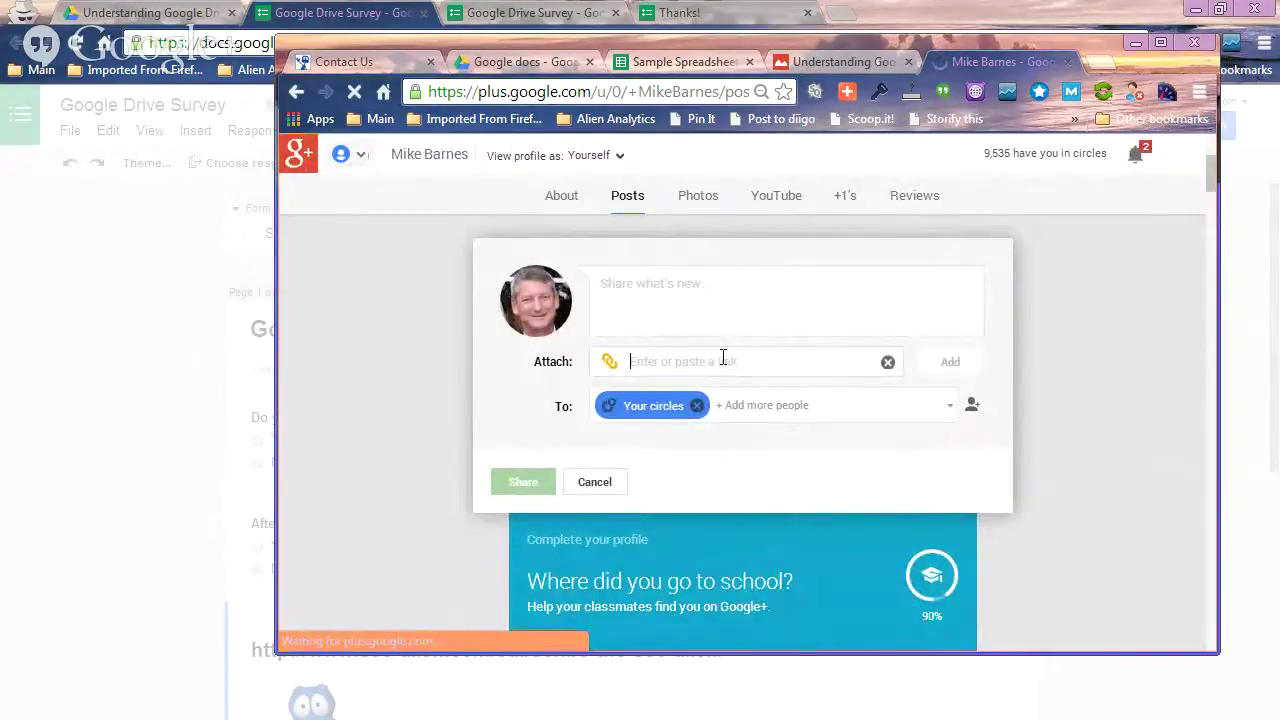
pyautogui.hotkey('ctrl', 'v')
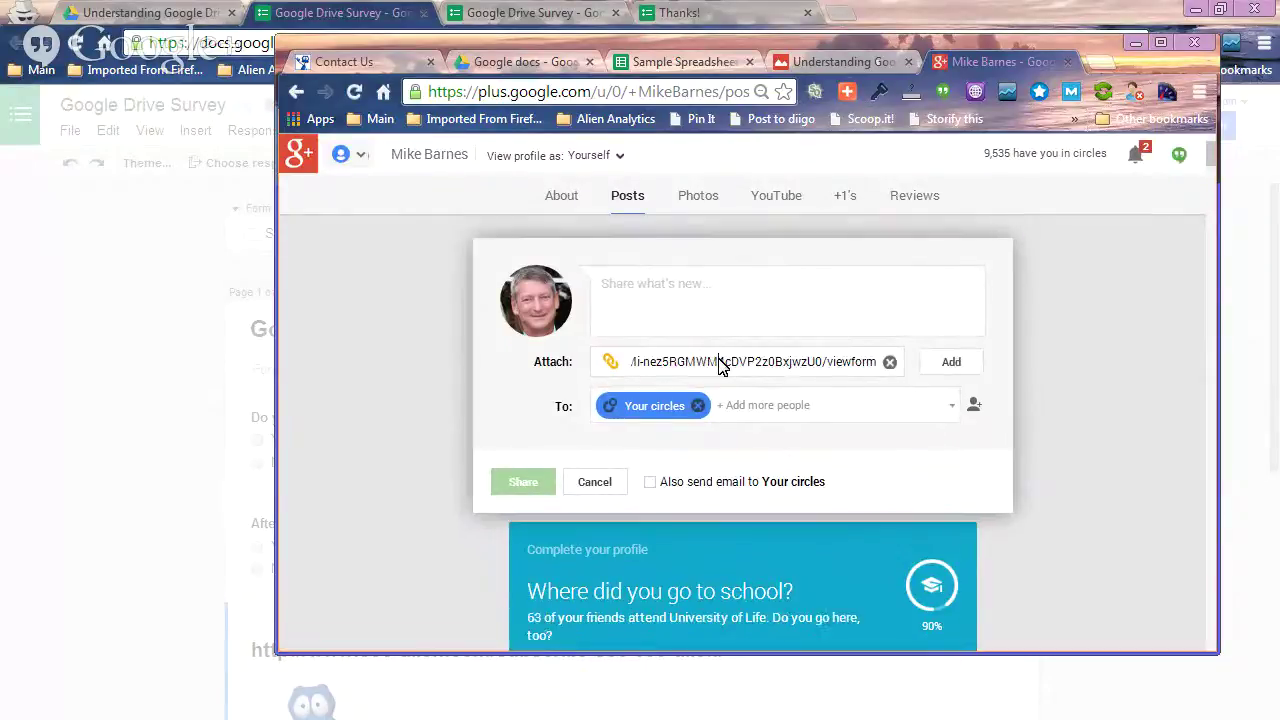
pyautogui.press('Return')
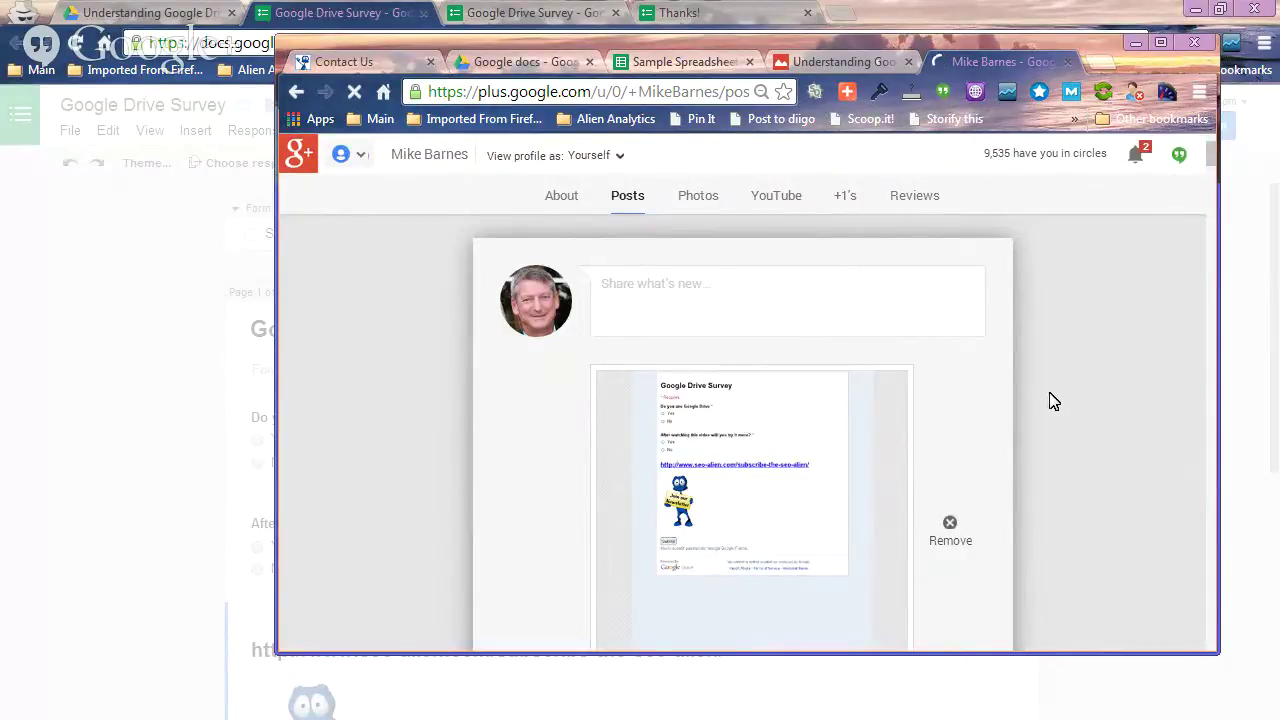
pyautogui.scroll(-1, 1053, 400)
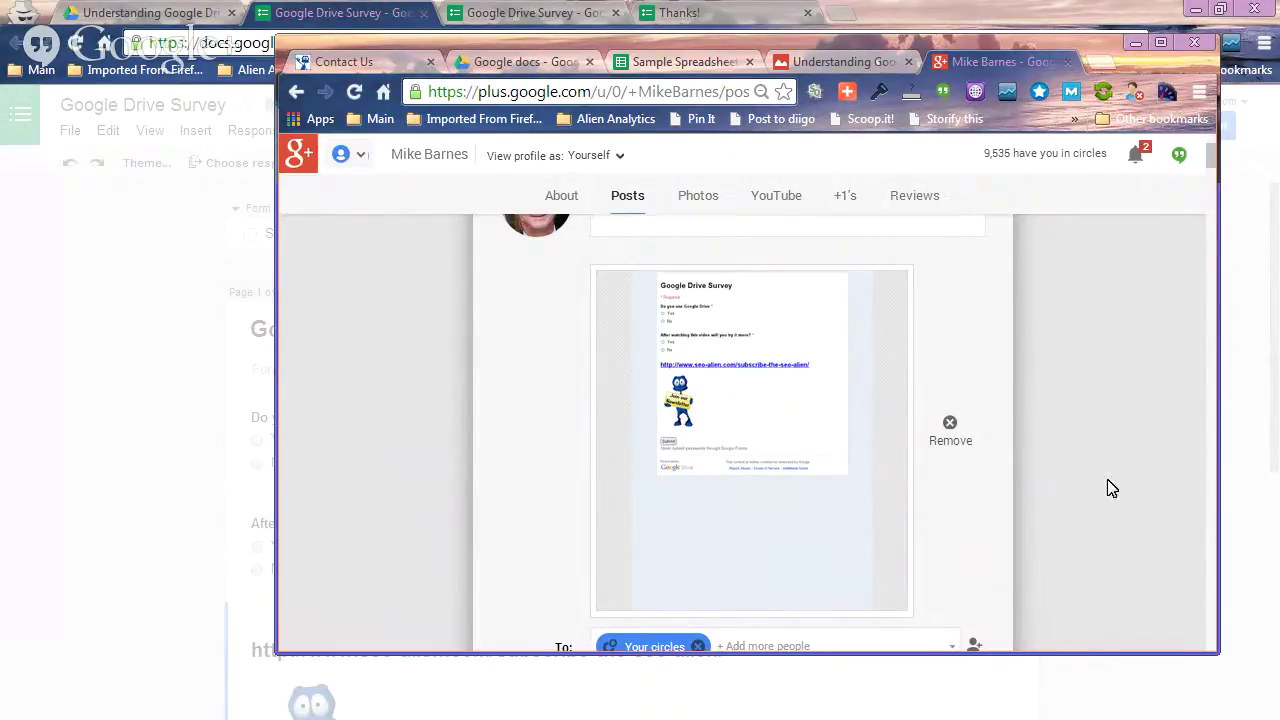
pyautogui.scroll(1, 1072, 70)
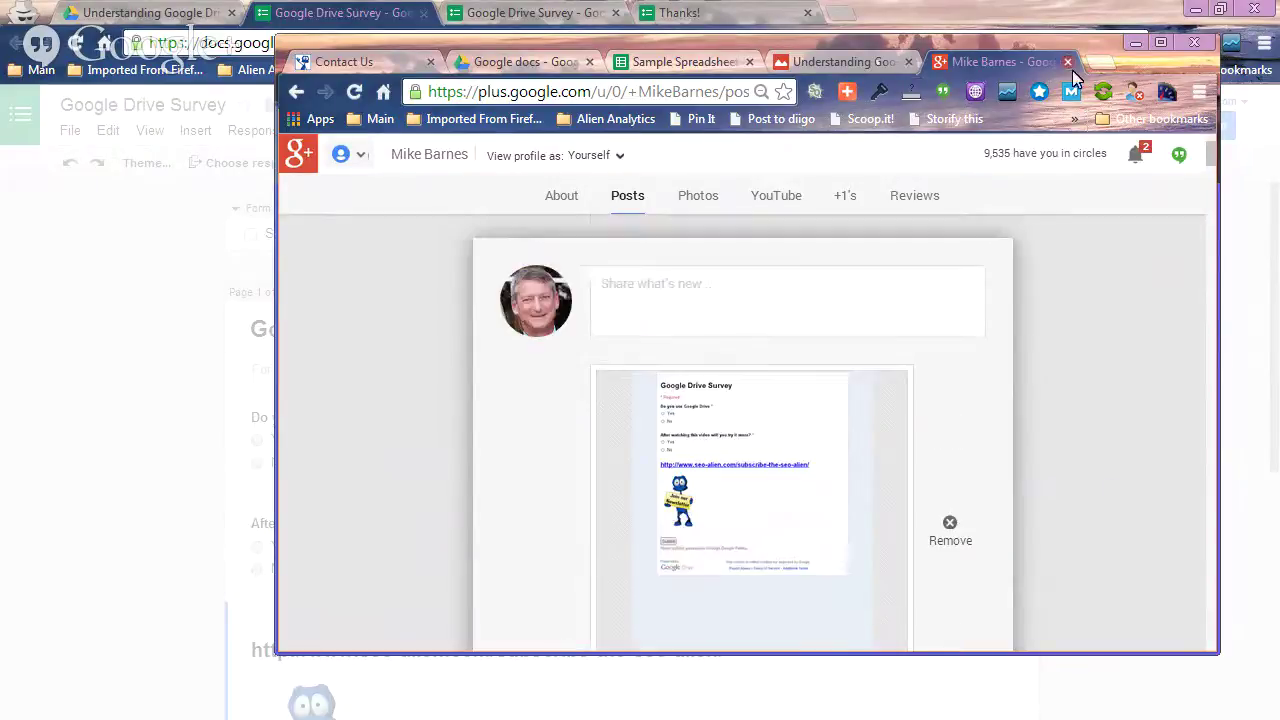
pyautogui.scroll(1, 1068, 73)
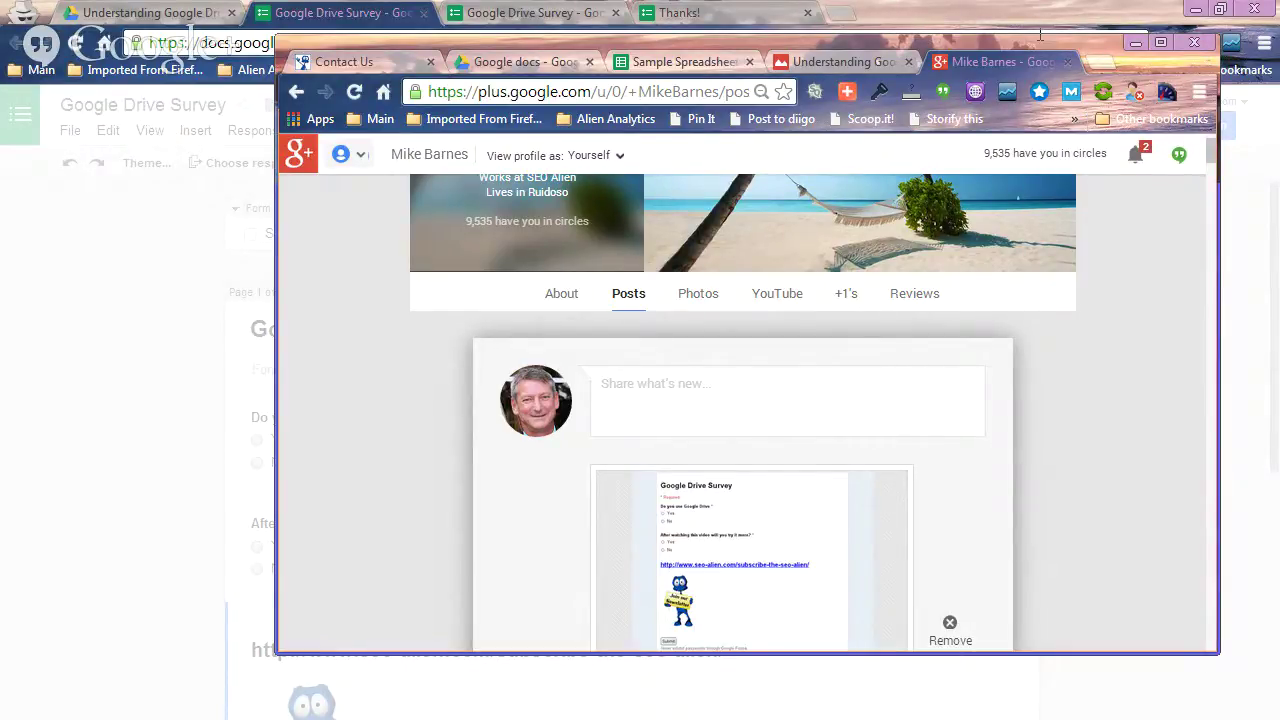
# - Bring up the Sample Spreadsheet, and move its browser window aside to return to the survey's Send form dialog
pyautogui.click(687, 61)
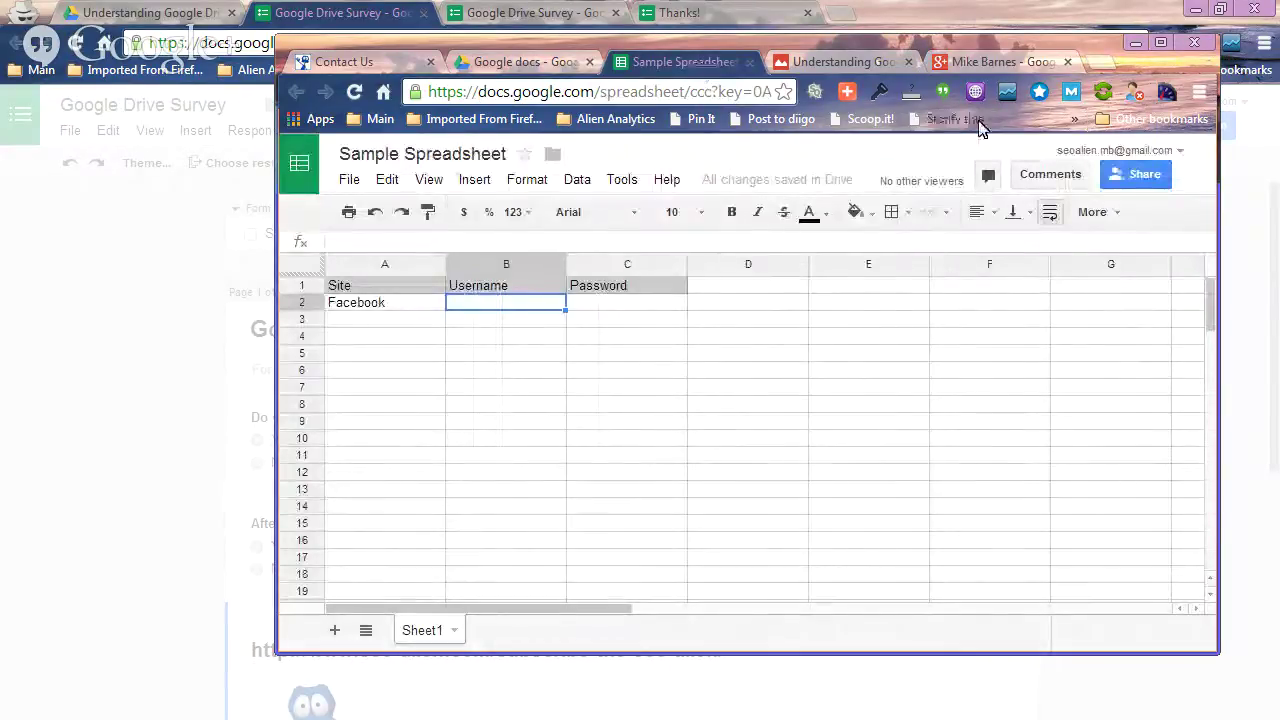
pyautogui.moveTo(1155, 69); pyautogui.dragTo(30, 68)
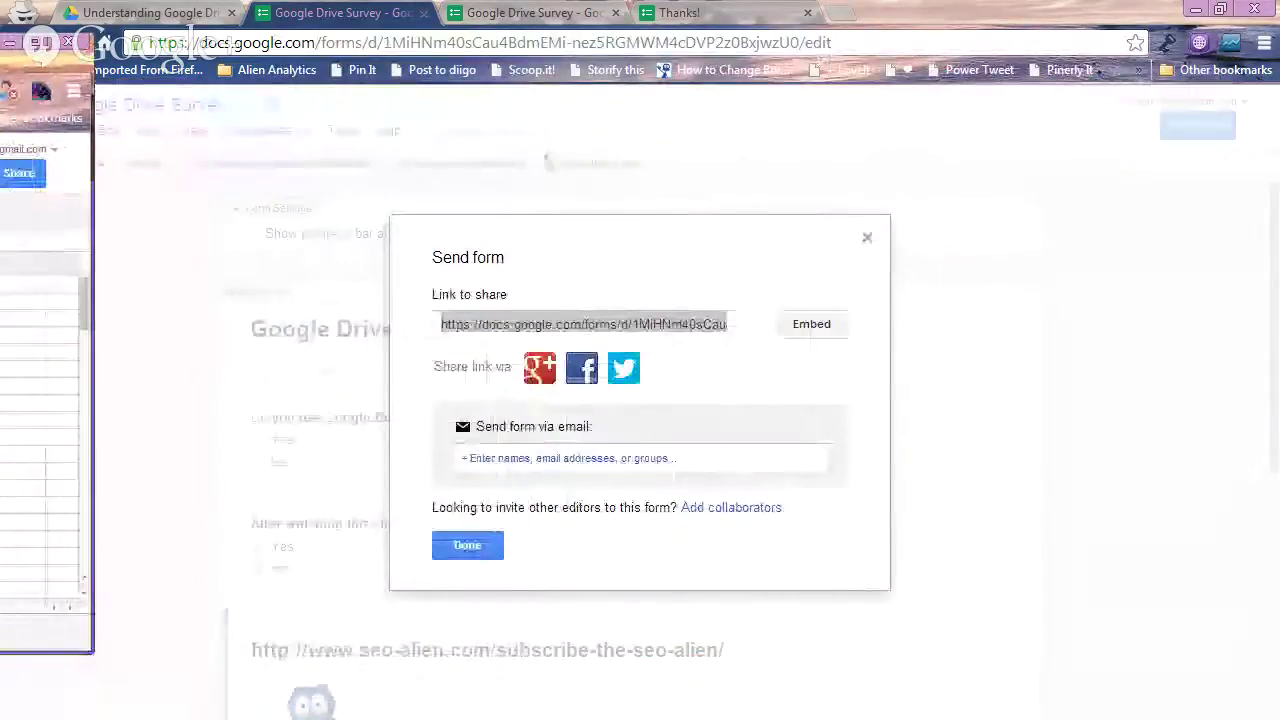
pyautogui.click(41, 43)
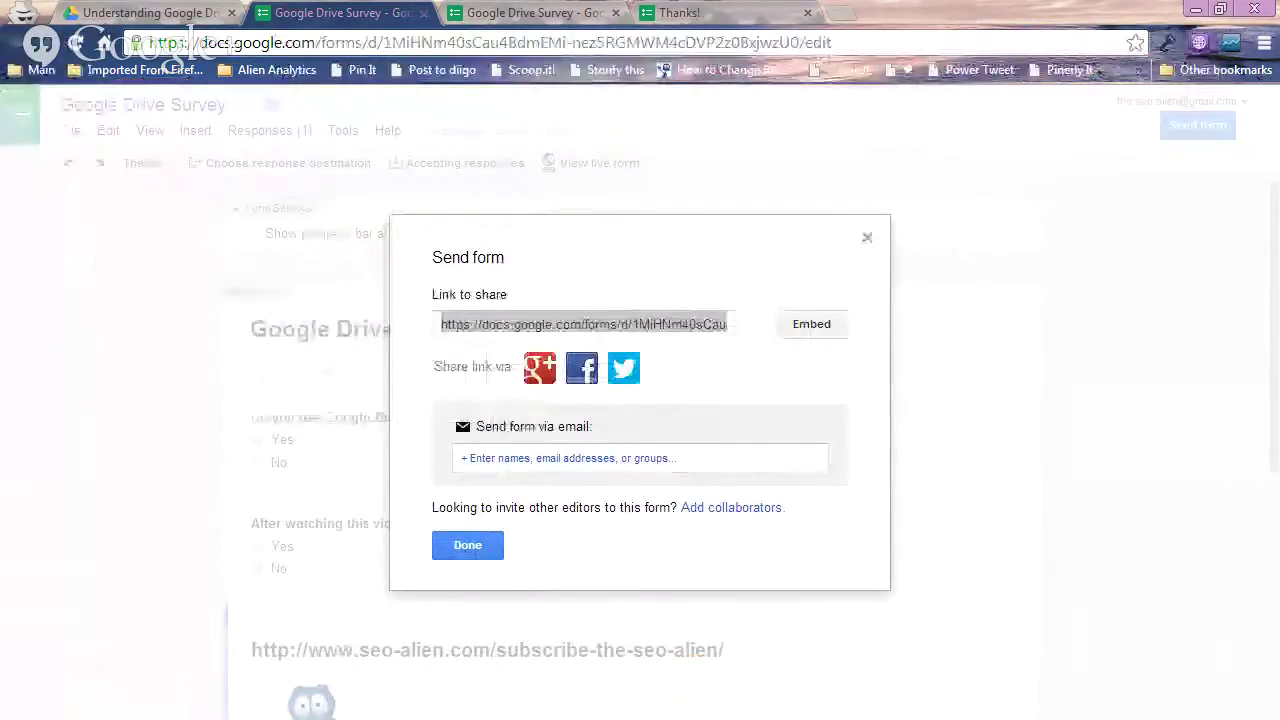